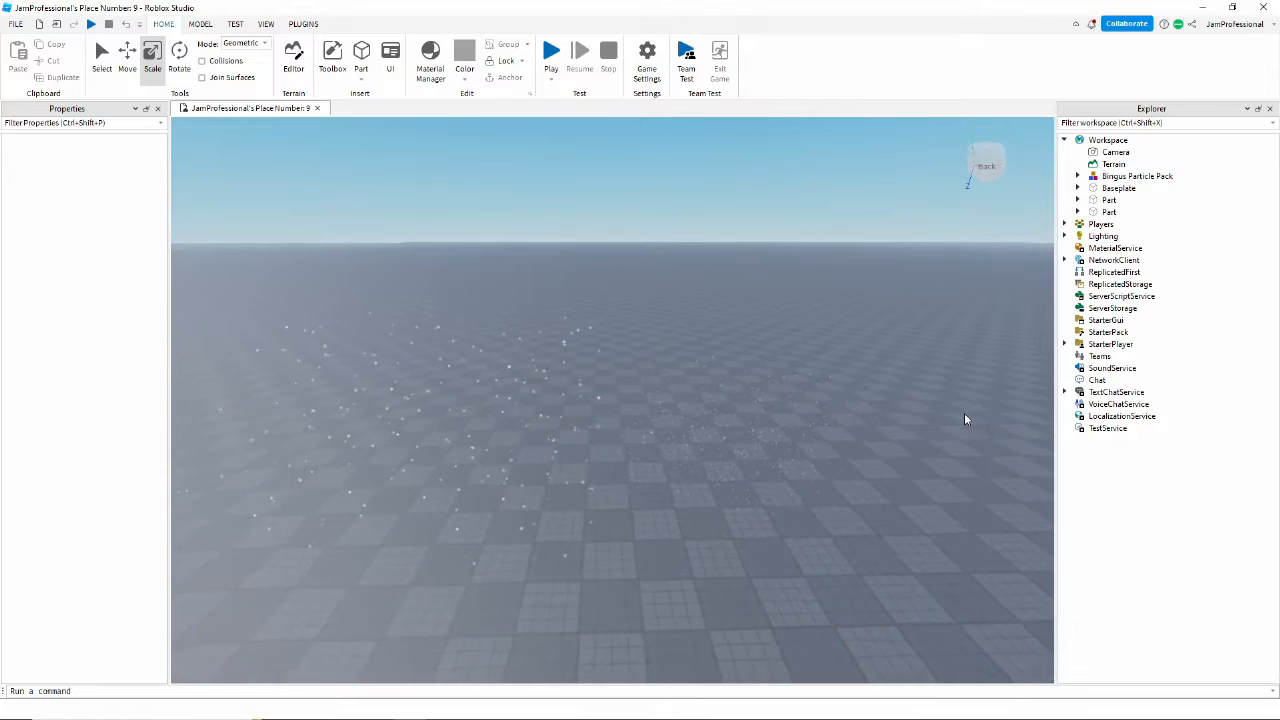
Insert a new block part on an empty area of the baseplate and anchor it
{"action": "right_click_drag", "start_coordinate": [939, 397], "coordinate": [691, 343]}
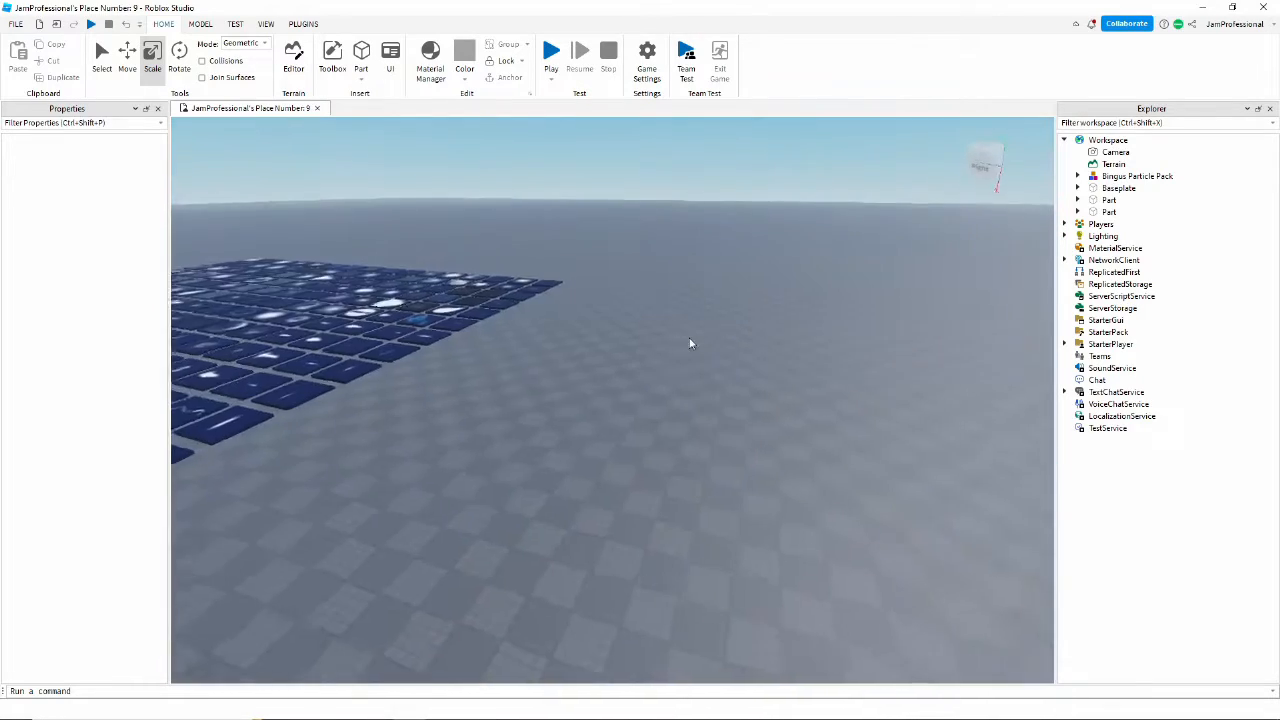
{"action": "right_click_drag", "start_coordinate": [440, 310], "coordinate": [680, 317]}
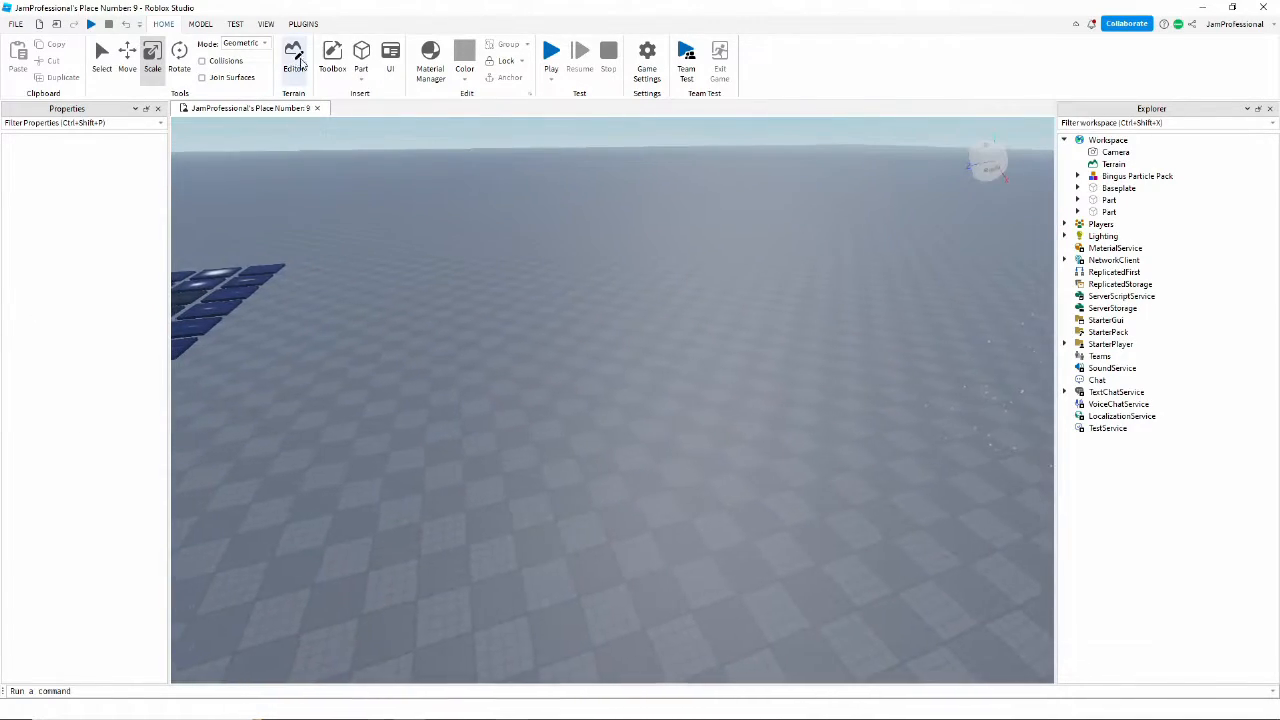
{"action": "right_click_drag", "start_coordinate": [428, 153], "coordinate": [554, 306]}
{"action": "right_click_drag", "start_coordinate": [619, 385], "coordinate": [652, 289]}
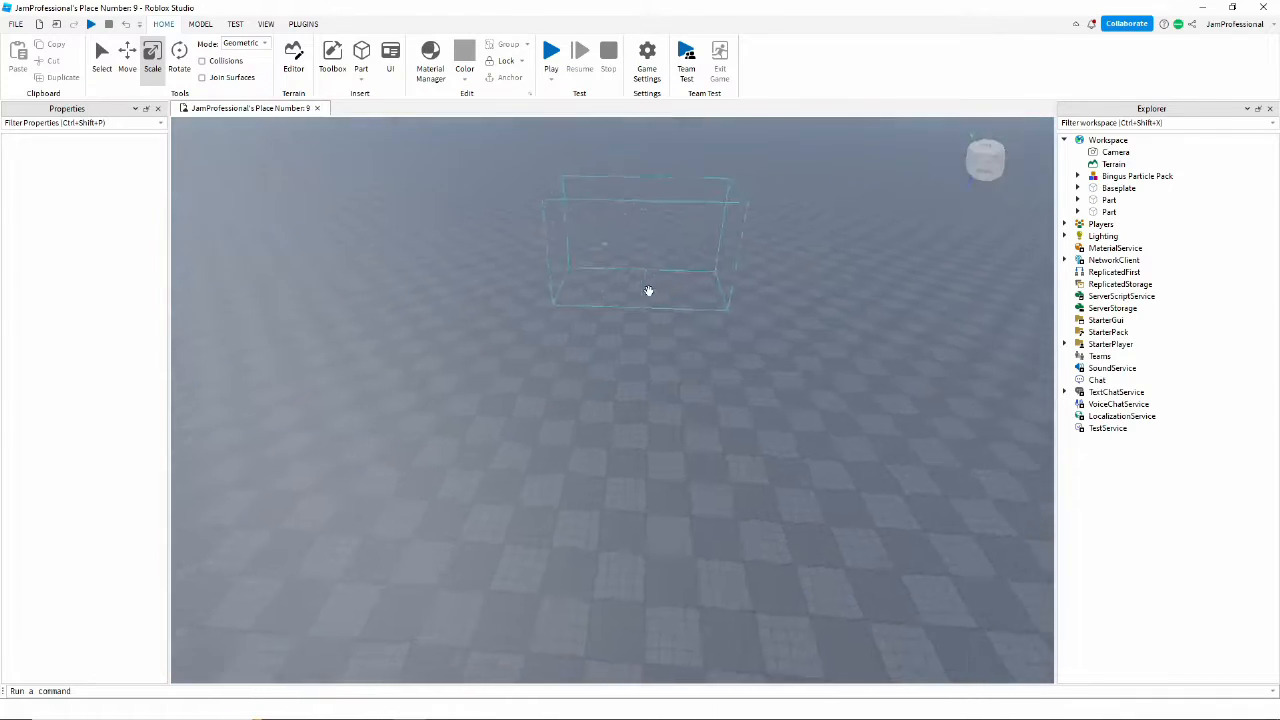
{"action": "left_click", "coordinate": [361, 55]}
{"action": "left_click_drag", "start_coordinate": [612, 398], "coordinate": [627, 334]}
{"action": "scroll", "coordinate": [580, 428], "scroll_direction": "up", "scroll_amount": 2}
{"action": "right_click_drag", "start_coordinate": [580, 428], "coordinate": [560, 315]}
{"action": "left_click", "coordinate": [509, 81]}
Scale the new part into a large box of about 31.5 × 16.2 × 22.5 studs
{"action": "scroll", "coordinate": [380, 445], "scroll_direction": "down", "scroll_amount": 2}
{"action": "left_click_drag", "start_coordinate": [568, 447], "coordinate": [225, 446]}
{"action": "right_click_drag", "start_coordinate": [626, 446], "coordinate": [590, 450]}
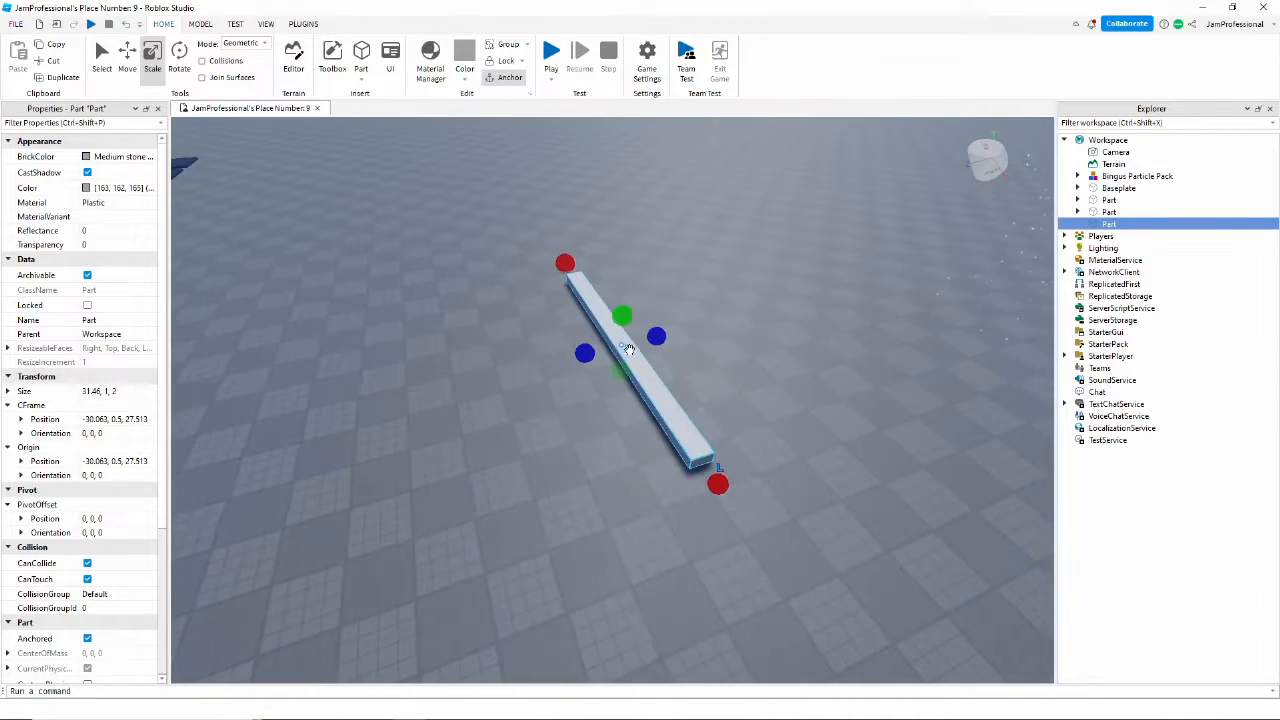
{"action": "left_click_drag", "start_coordinate": [586, 354], "coordinate": [349, 383]}
{"action": "right_click_drag", "start_coordinate": [690, 400], "coordinate": [657, 388]}
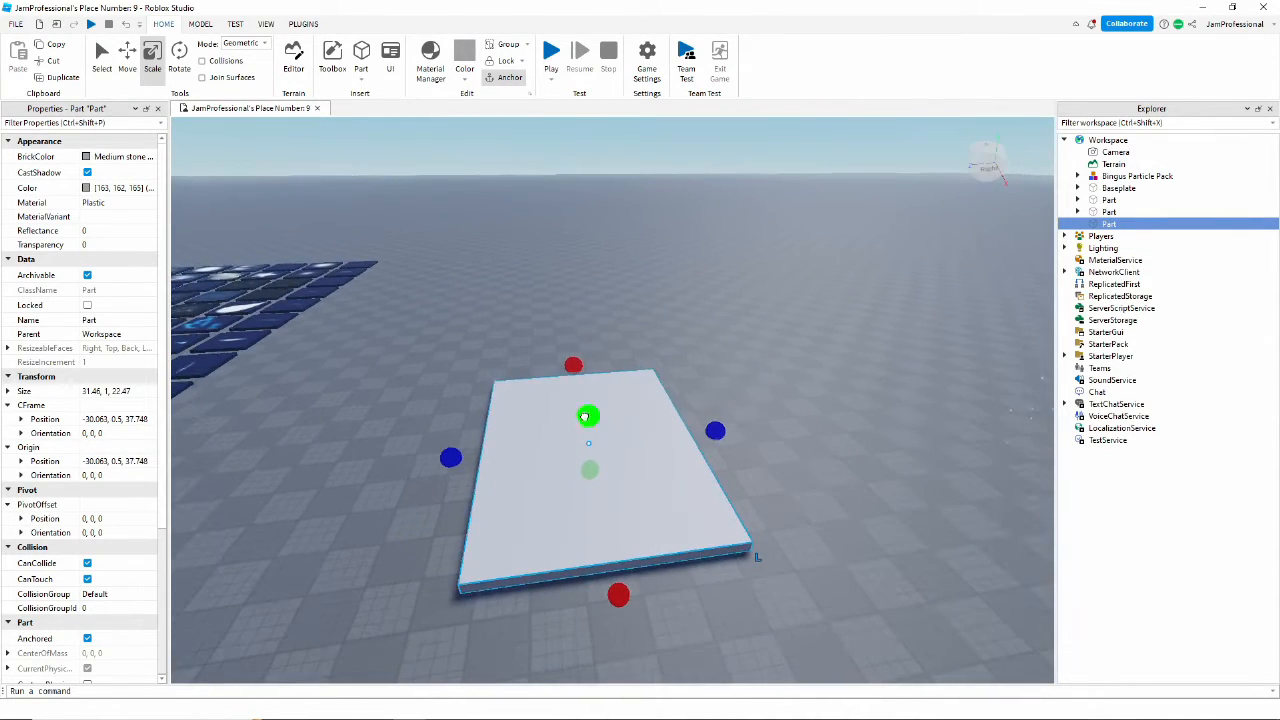
{"action": "left_click_drag", "start_coordinate": [585, 419], "coordinate": [610, 282]}
{"action": "right_click_drag", "start_coordinate": [588, 255], "coordinate": [620, 258]}
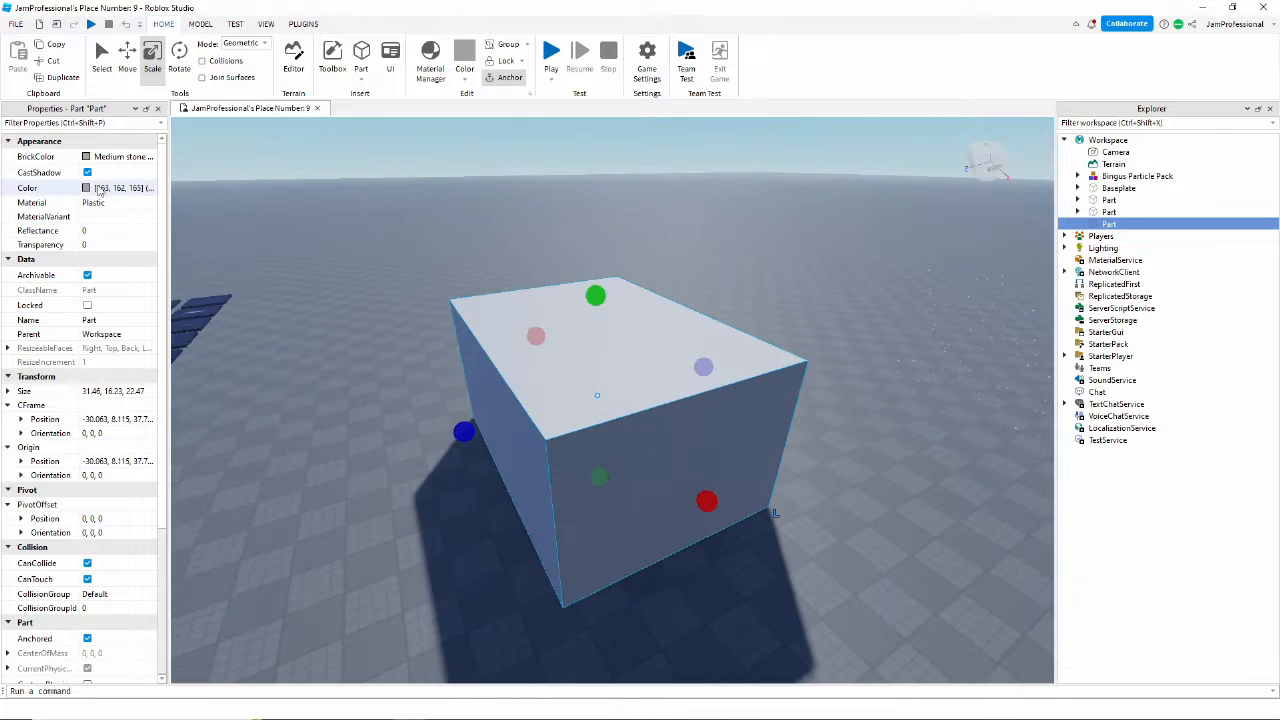
Disable CastShadow on the box part and set its Transparency to 1
{"action": "left_click", "coordinate": [87, 172]}
{"action": "right_click_drag", "start_coordinate": [453, 383], "coordinate": [510, 387]}
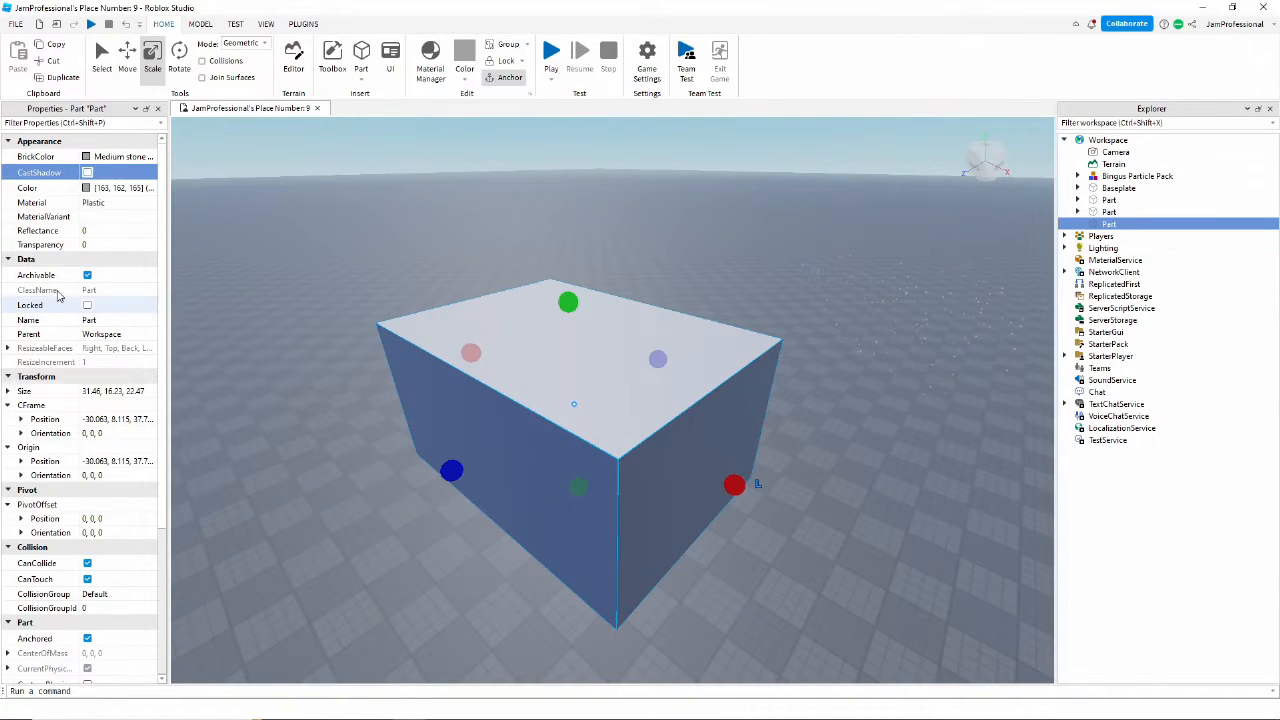
{"action": "left_click", "coordinate": [107, 247]}
{"action": "type", "text": "1"}
{"action": "key", "text": "Return"}
{"action": "right_click_drag", "start_coordinate": [680, 358], "coordinate": [677, 323]}
Examine the particle textures laid out in the Bingus Particle Pack grid
{"action": "left_click", "coordinate": [634, 361]}
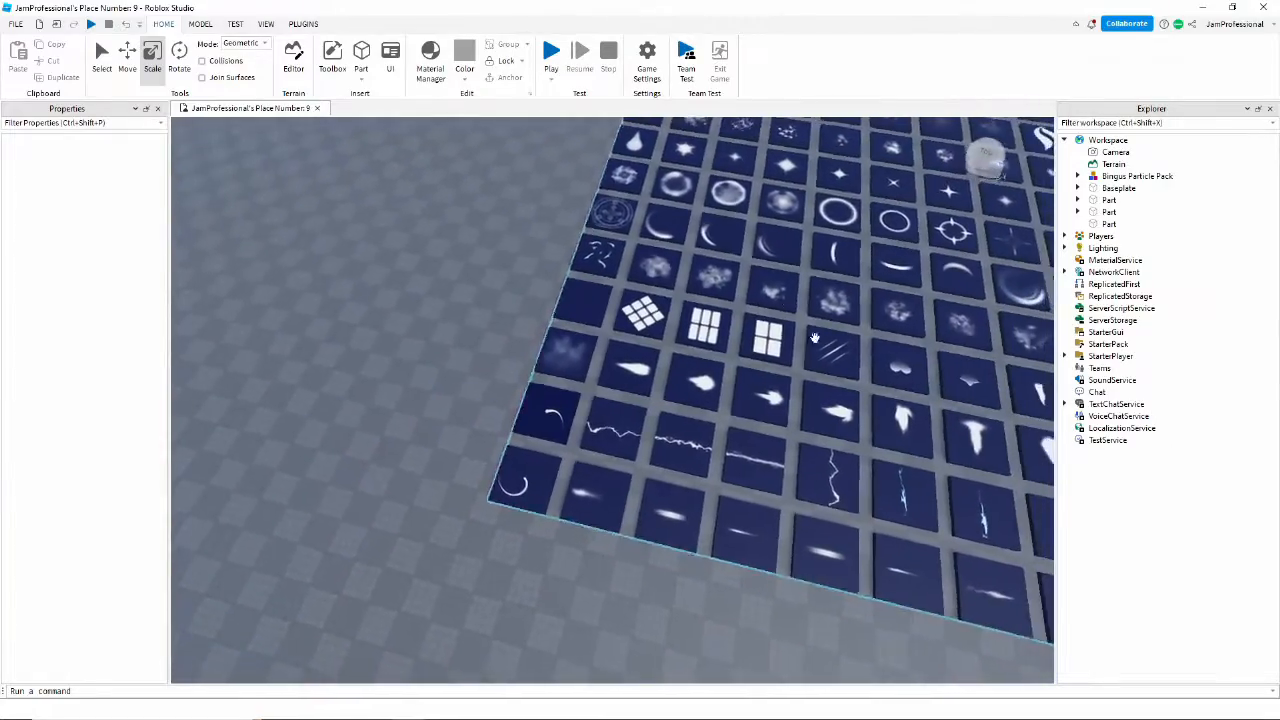
{"action": "key", "text": "d"}
{"action": "right_click_drag", "start_coordinate": [615, 351], "coordinate": [750, 270]}
{"action": "key", "text": "s"}
{"action": "key", "text": "s"}
{"action": "key", "text": "w"}
{"action": "key", "text": "a"}
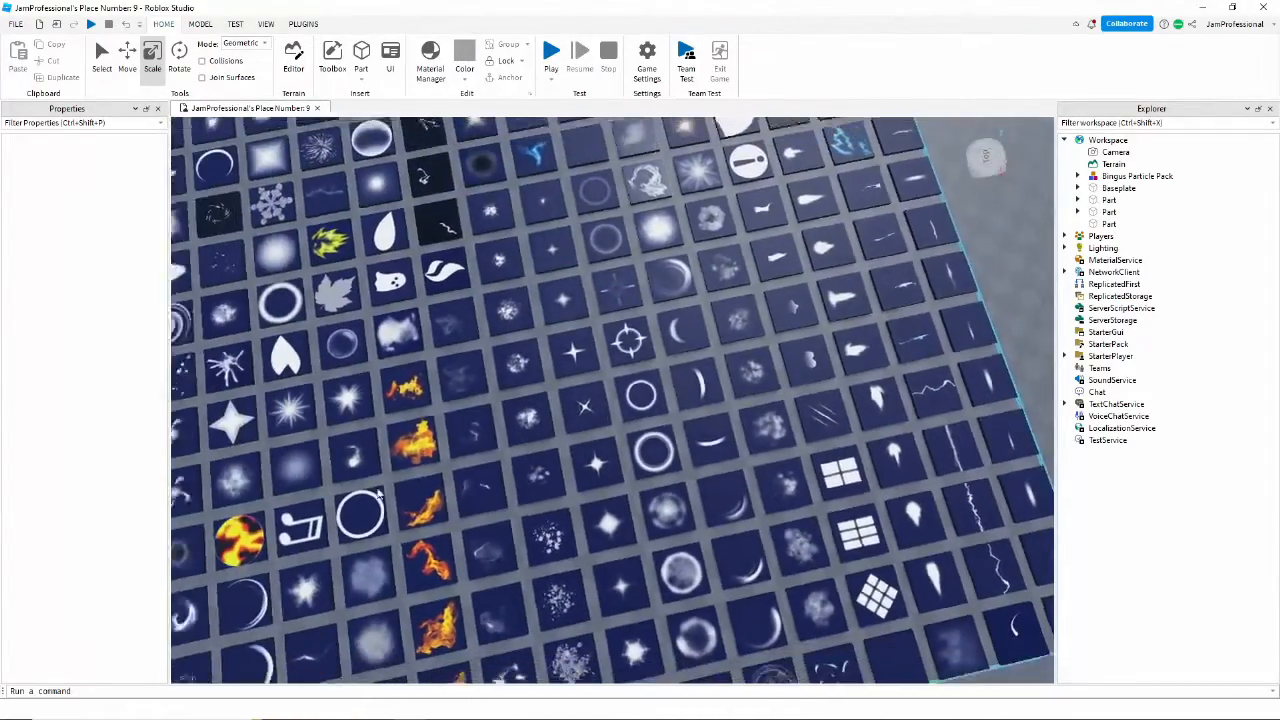
{"action": "key", "text": "s"}
{"action": "key", "text": "a"}
{"action": "right_click_drag", "start_coordinate": [569, 406], "coordinate": [725, 486]}
{"action": "key", "text": "w"}
{"action": "key", "text": "a"}
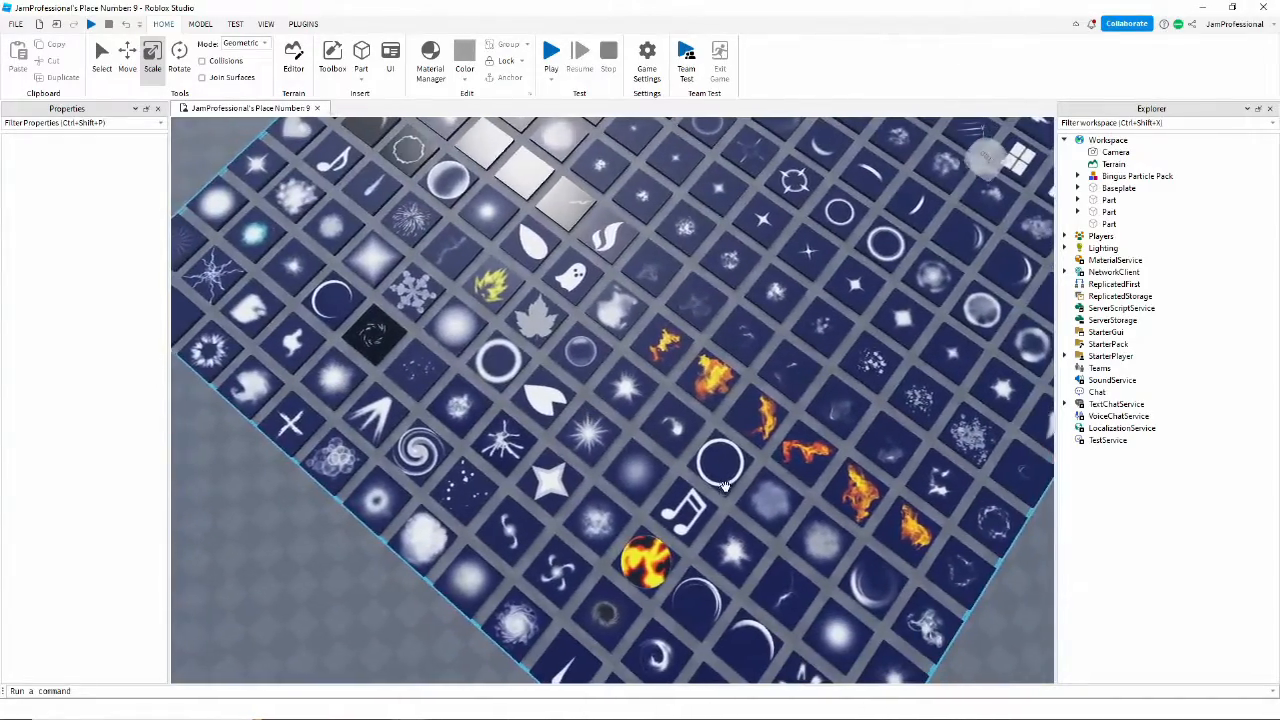
Select the decal of the Small gradient circle tile in the particle pack and copy its texture asset ID
{"action": "double_click", "coordinate": [662, 472]}
{"action": "left_click", "coordinate": [862, 626]}
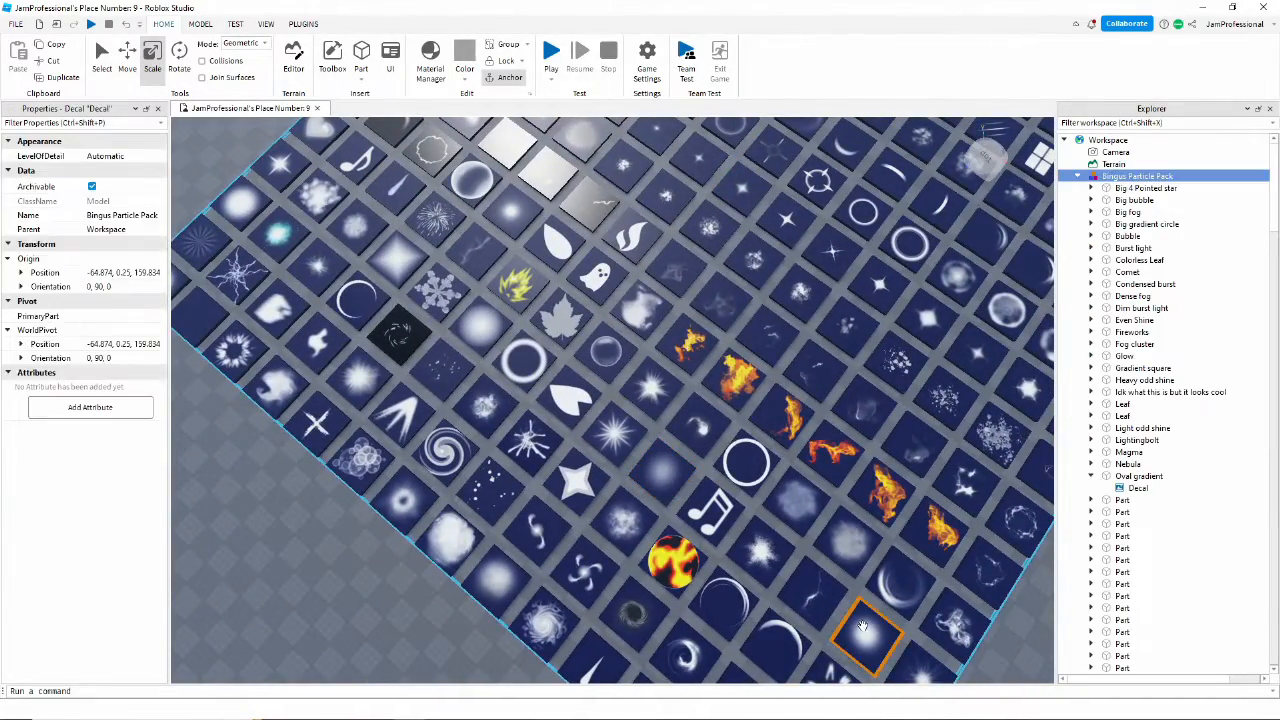
{"action": "left_click", "coordinate": [862, 626]}
{"action": "key", "text": "f"}
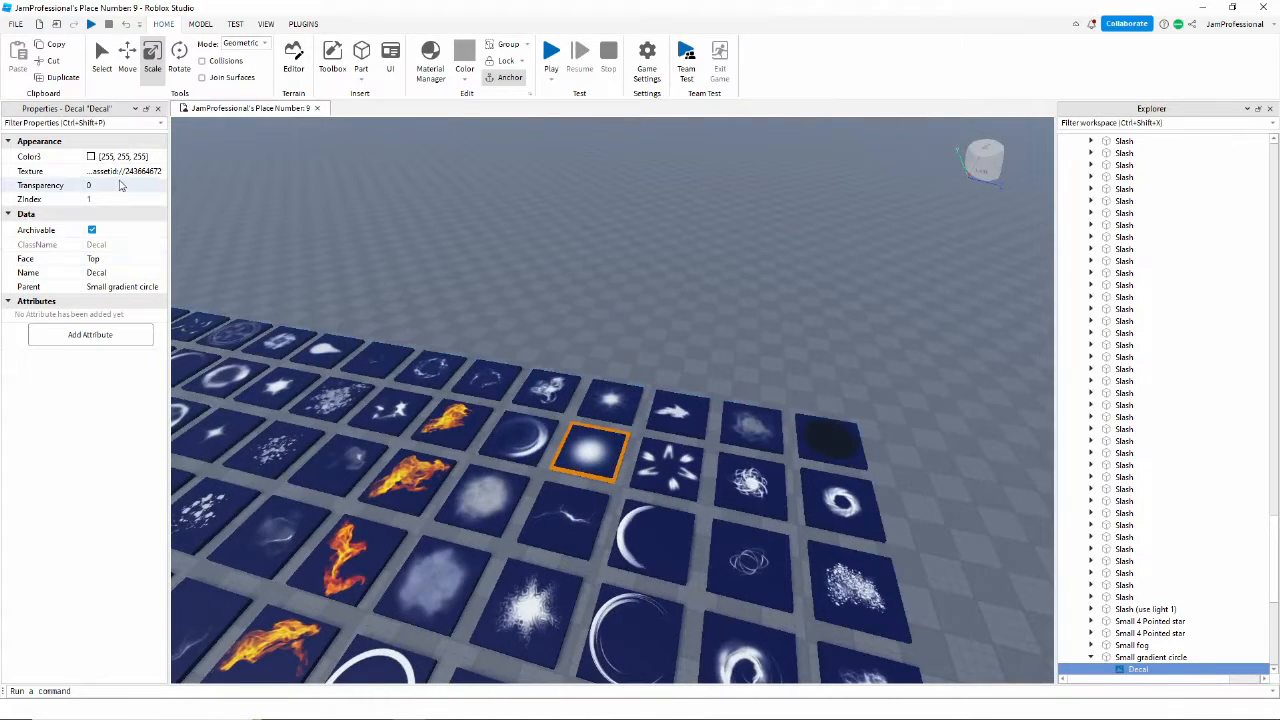
{"action": "left_click", "coordinate": [142, 172]}
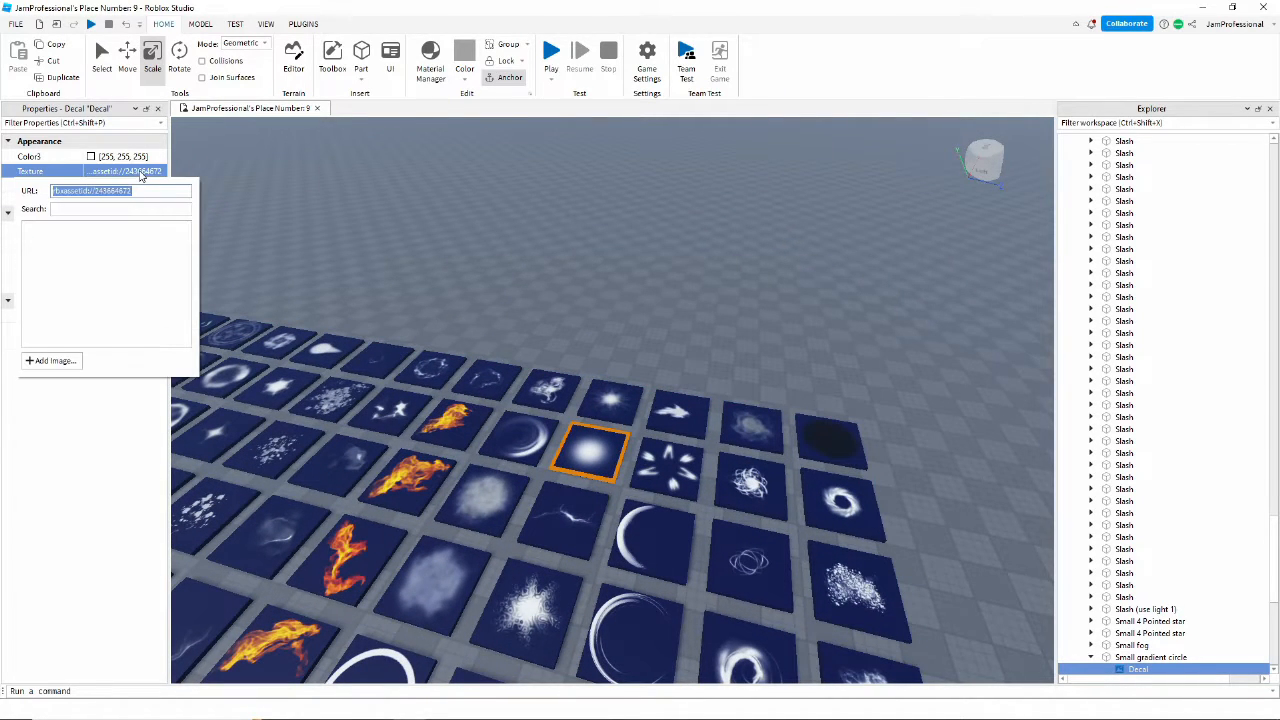
{"action": "right_click", "coordinate": [141, 186]}
{"action": "left_click", "coordinate": [169, 243]}
Insert a ParticleEmitter into the large transparent box part
{"action": "left_click", "coordinate": [480, 268]}
{"action": "right_click_drag", "start_coordinate": [480, 268], "coordinate": [521, 392]}
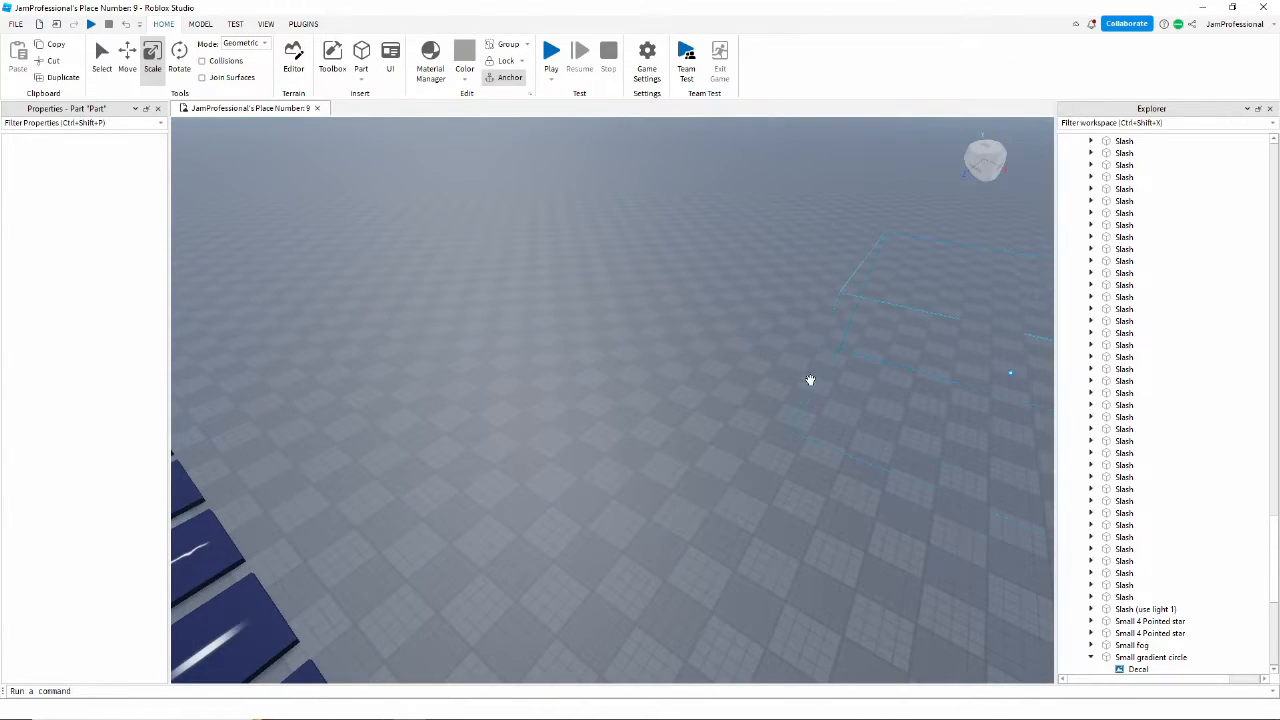
{"action": "key", "text": "f"}
{"action": "right_click", "coordinate": [581, 384]}
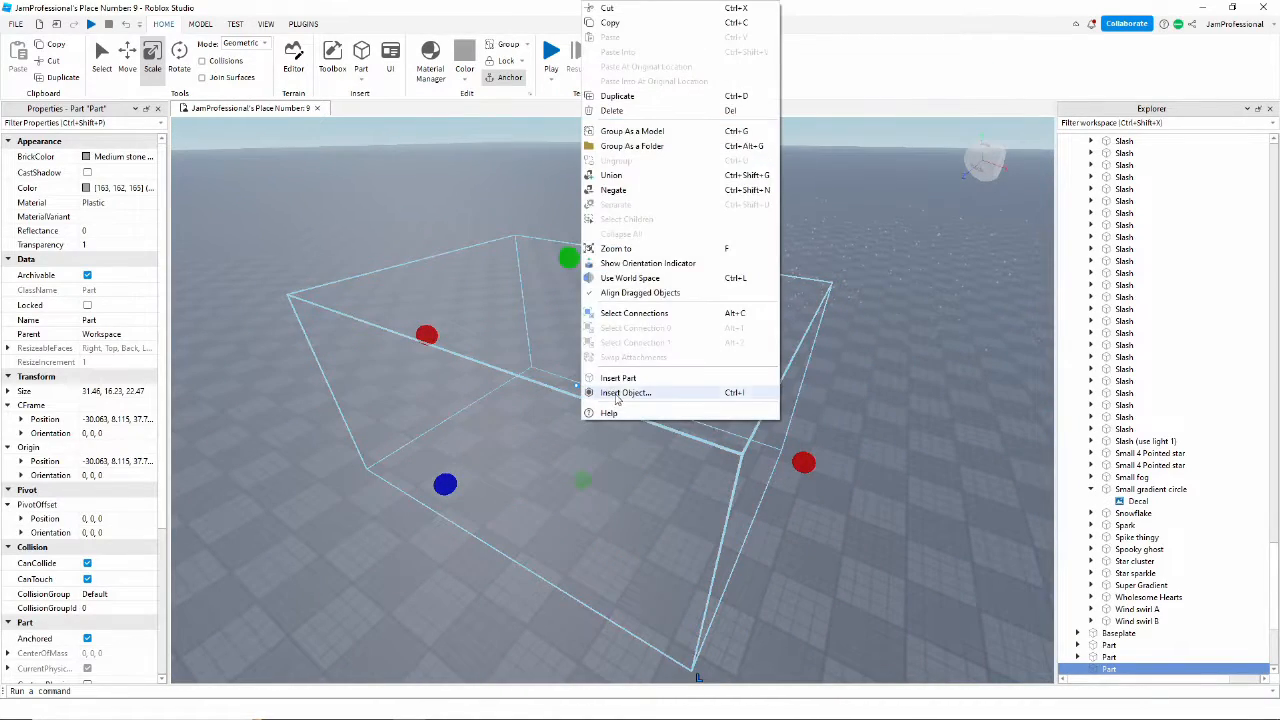
{"action": "left_click", "coordinate": [625, 392]}
{"action": "type", "text": "par"}
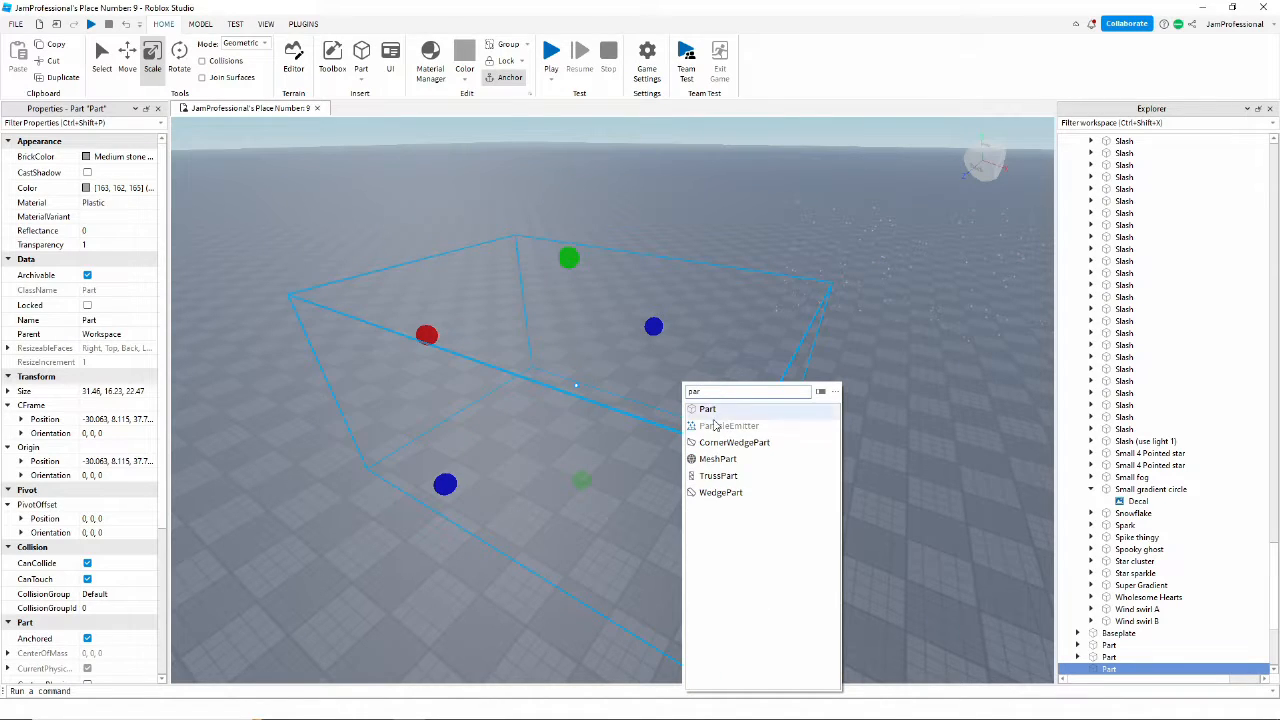
{"action": "left_click", "coordinate": [714, 425]}
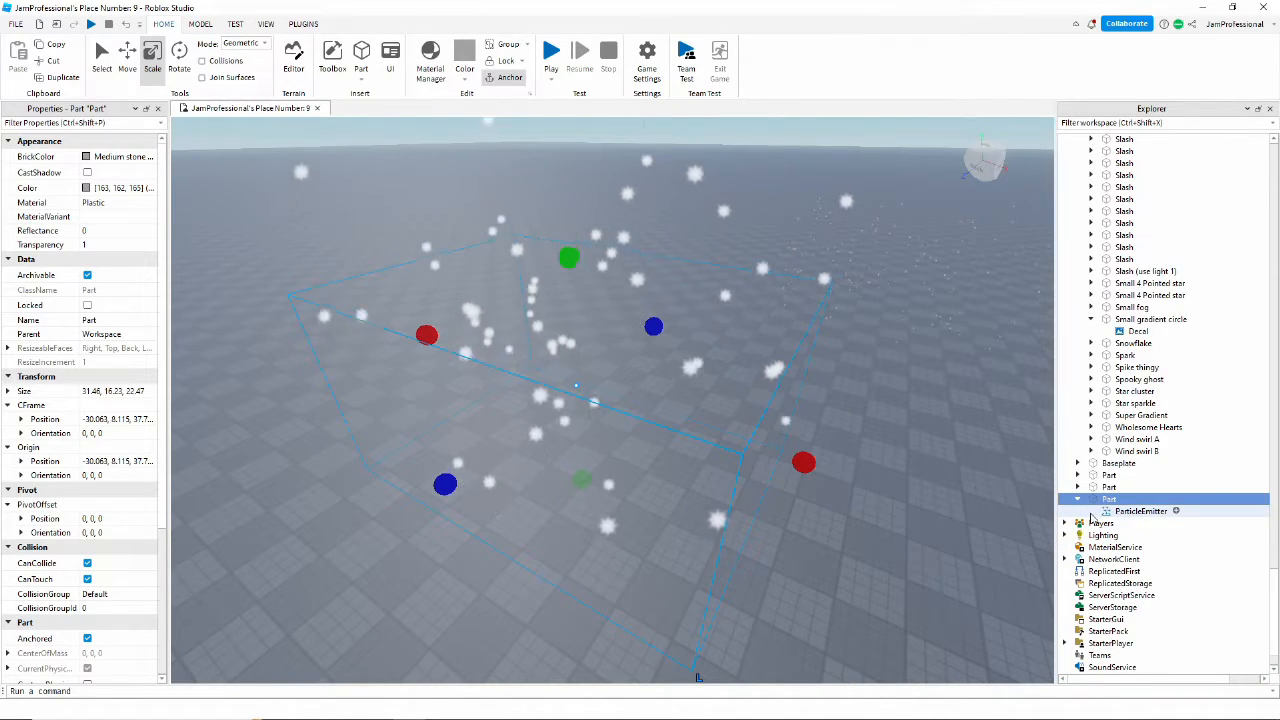
Set the new ParticleEmitter's Texture to the copied asset ID rbxassetid://243664672
{"action": "left_click", "coordinate": [1120, 511]}
{"action": "left_click", "coordinate": [118, 241]}
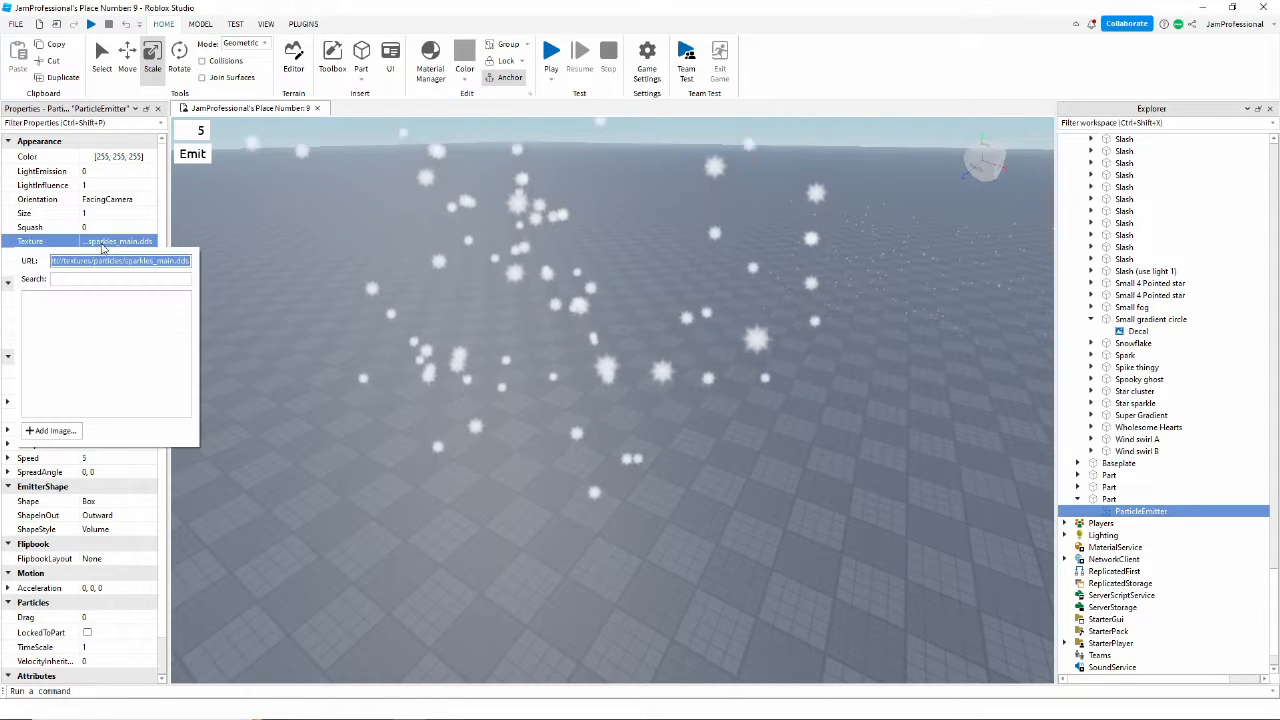
{"action": "right_click", "coordinate": [112, 260]}
{"action": "left_click", "coordinate": [145, 333]}
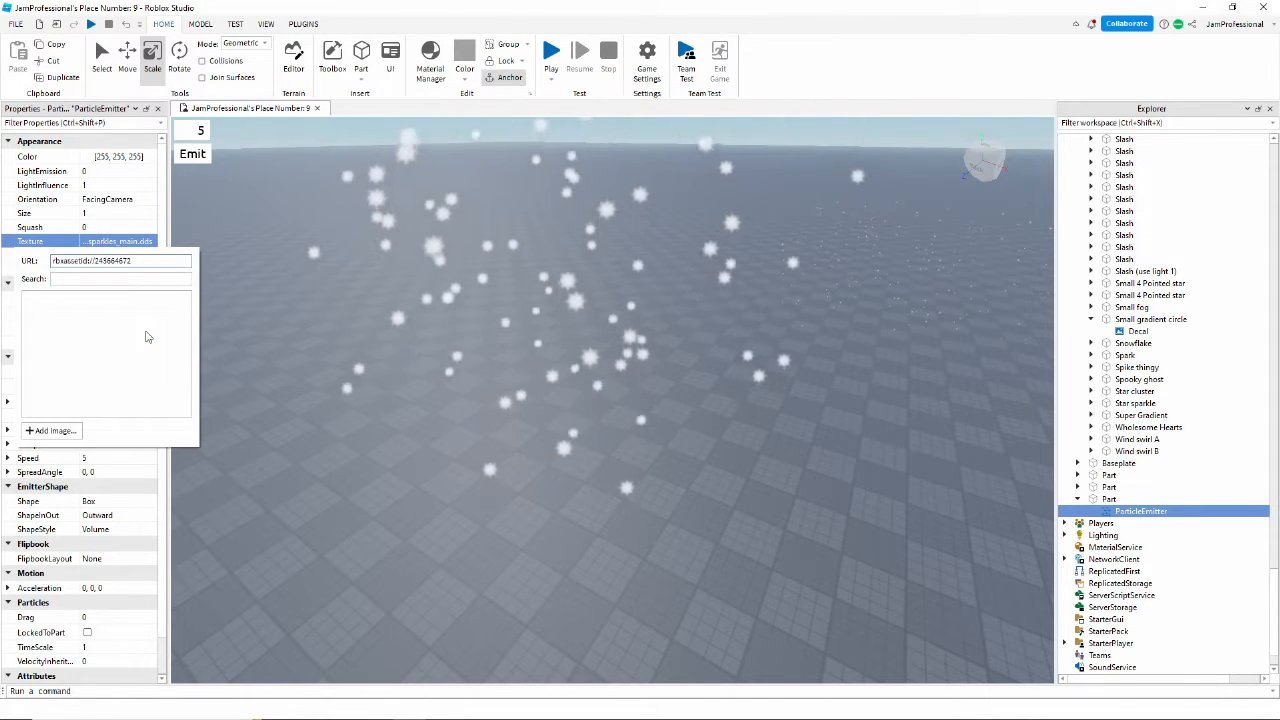
{"action": "key", "text": "Return"}
{"action": "right_click_drag", "start_coordinate": [635, 438], "coordinate": [604, 231]}
Set the ParticleEmitter's Speed to 0
{"action": "left_click", "coordinate": [126, 458]}
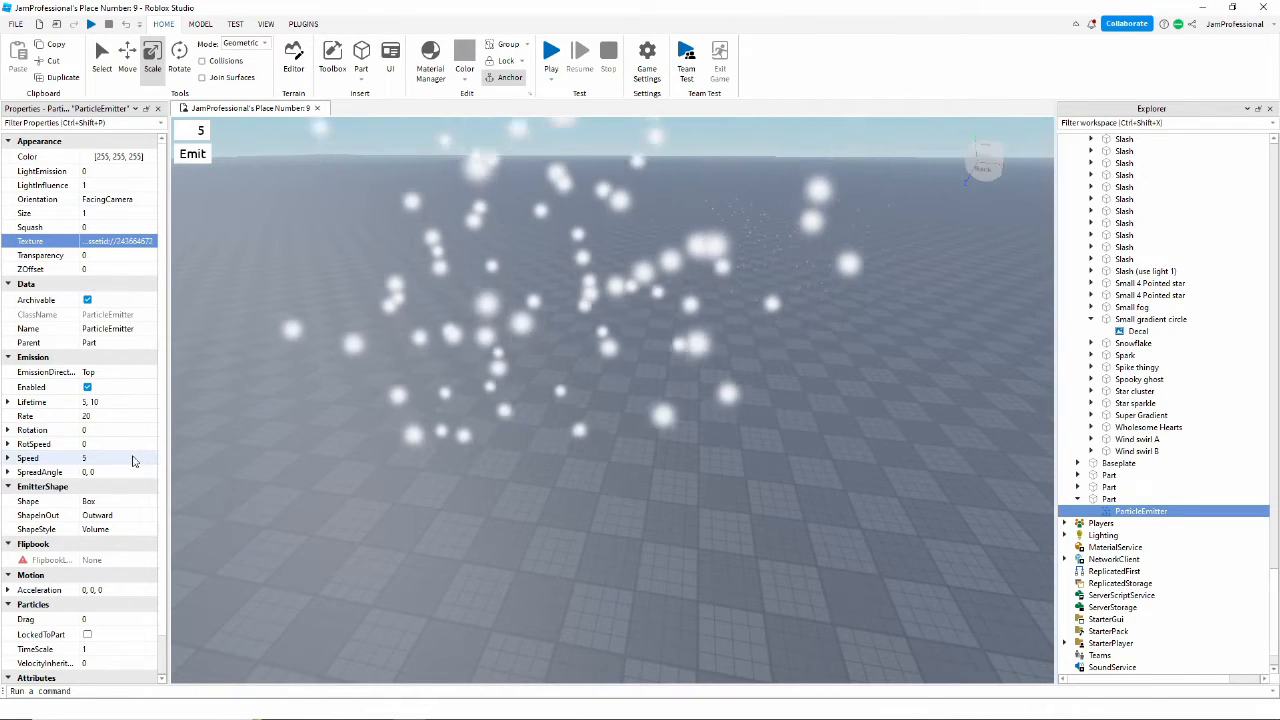
{"action": "type", "text": "0"}
{"action": "key", "text": "Return"}
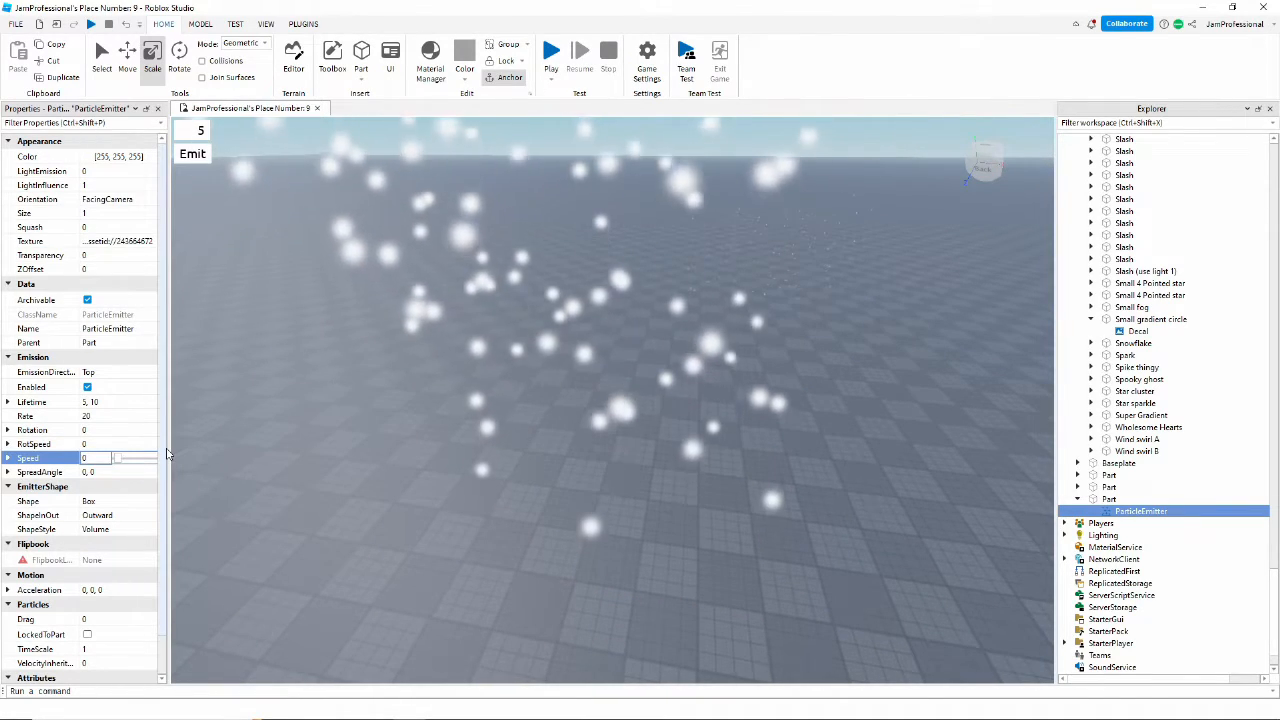
{"action": "right_click_drag", "start_coordinate": [469, 442], "coordinate": [463, 450]}
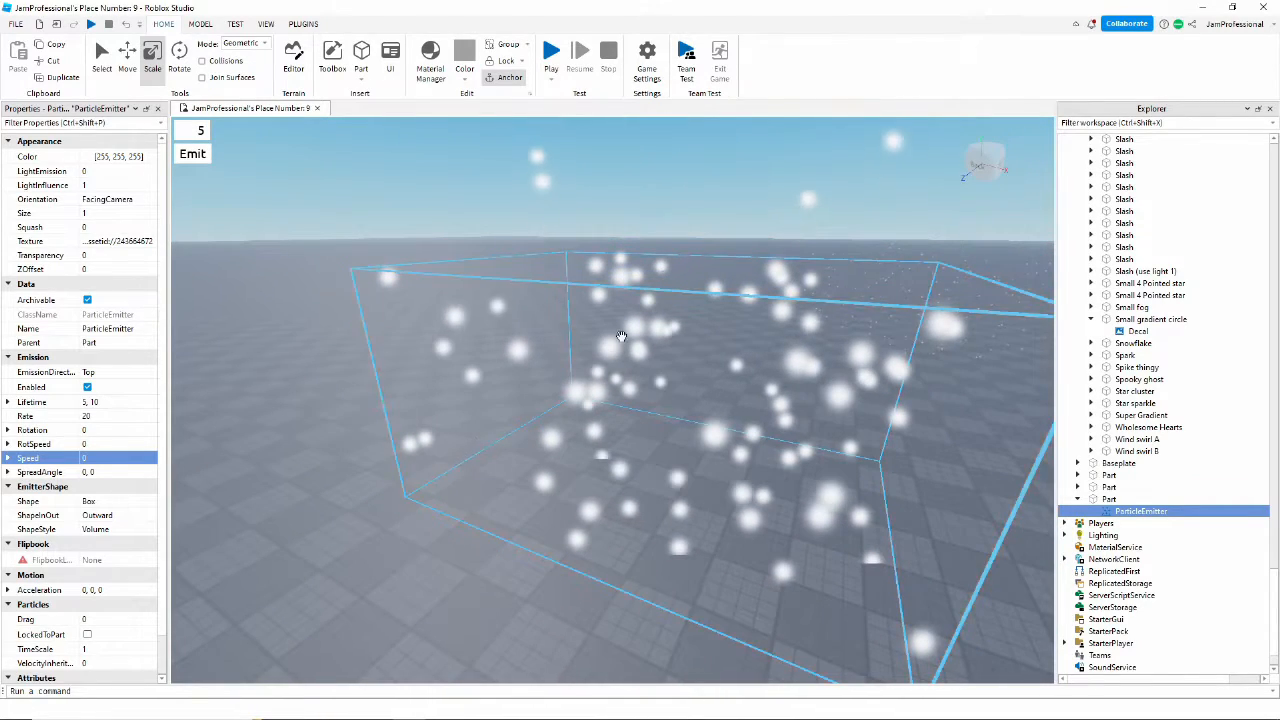
Set the ParticleEmitter's Color to orange, RGB 255, 139, 44
{"action": "left_click", "coordinate": [70, 158]}
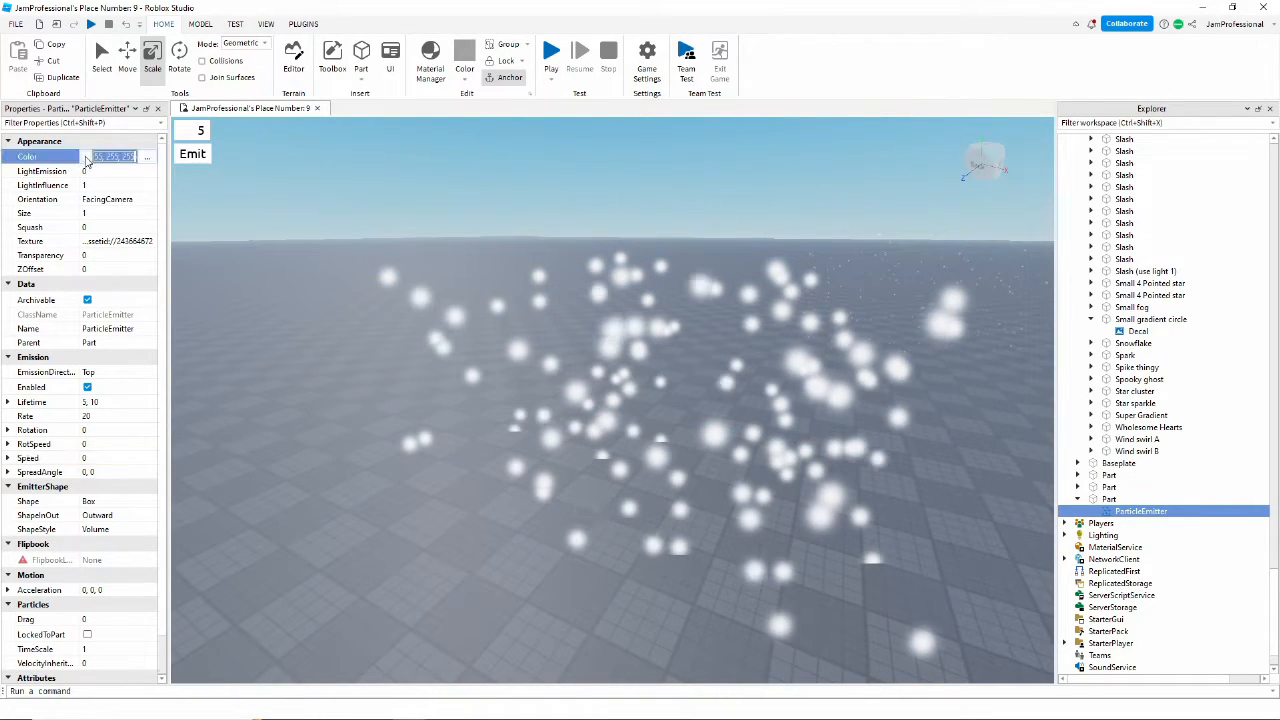
{"action": "left_click", "coordinate": [147, 157]}
{"action": "left_click", "coordinate": [761, 283]}
{"action": "left_click", "coordinate": [764, 276]}
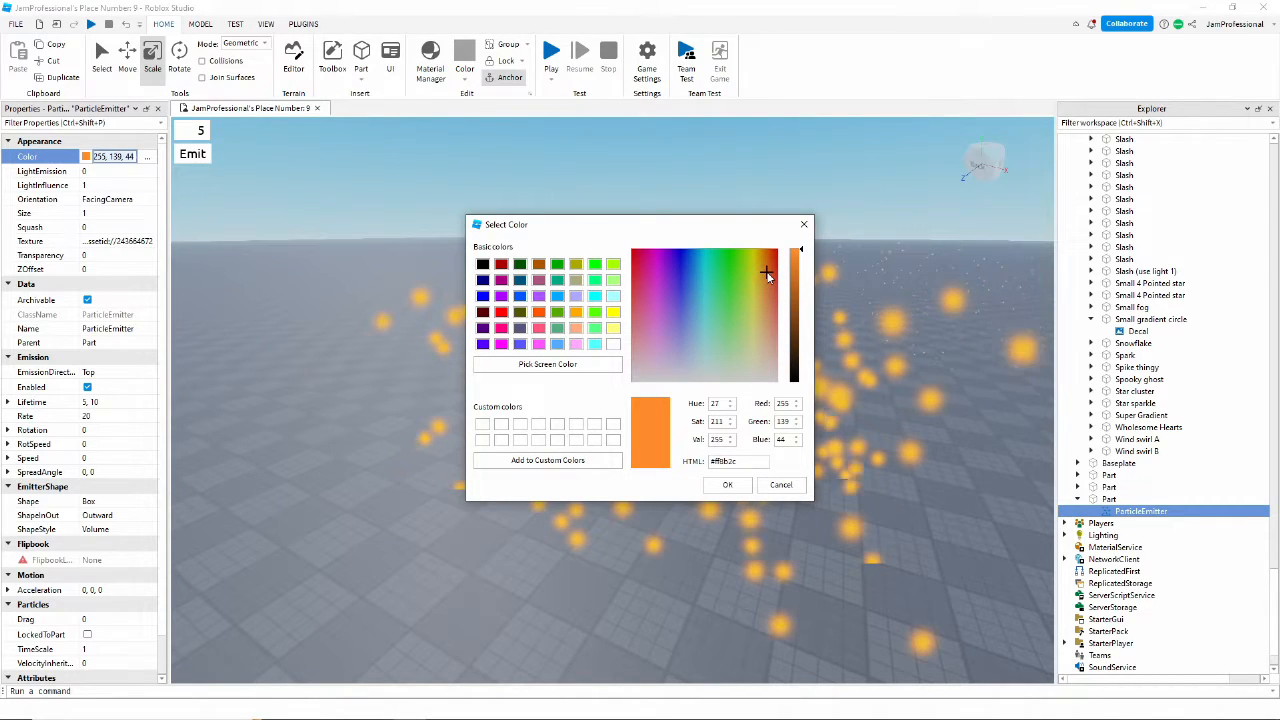
{"action": "left_click", "coordinate": [727, 485]}
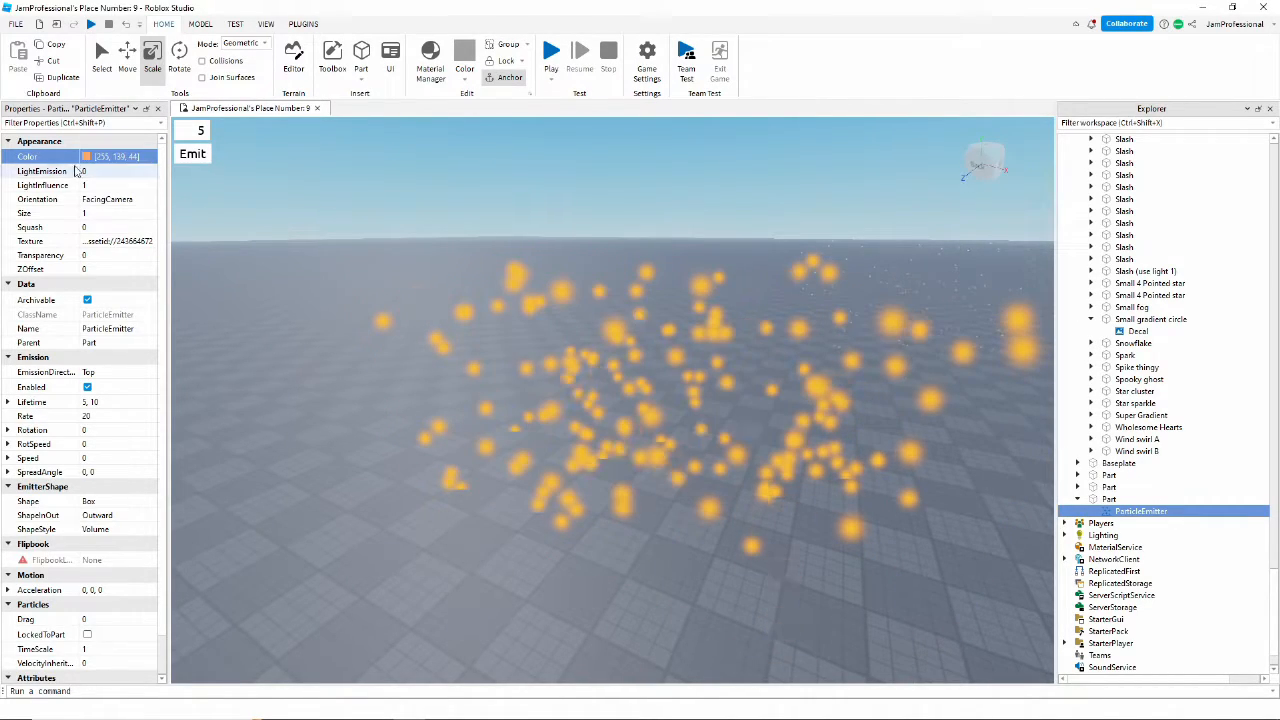
Set the ParticleEmitter's LightEmission to 0.5
{"action": "left_click", "coordinate": [112, 174]}
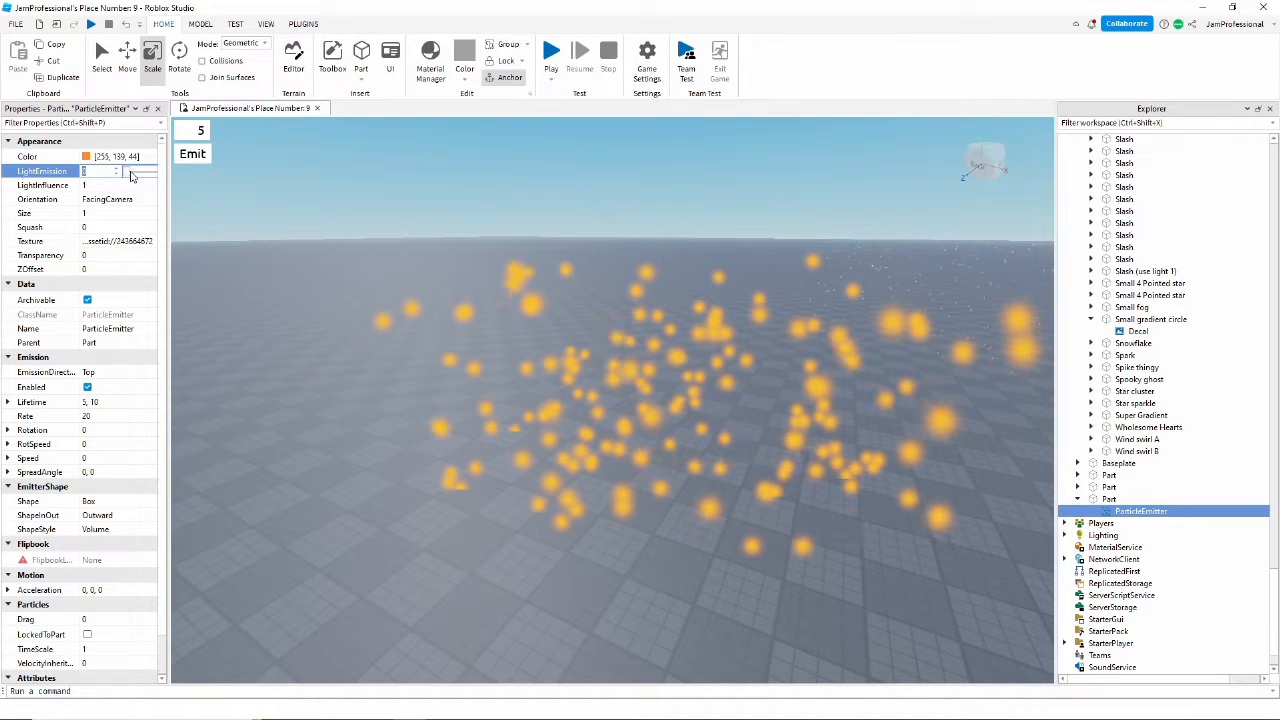
{"action": "mouse_move", "coordinate": [128, 175]}
{"action": "left_mouse_down"}
{"action": "mouse_move", "coordinate": [156, 174]}
{"action": "mouse_move", "coordinate": [140, 174]}
{"action": "left_mouse_up"}
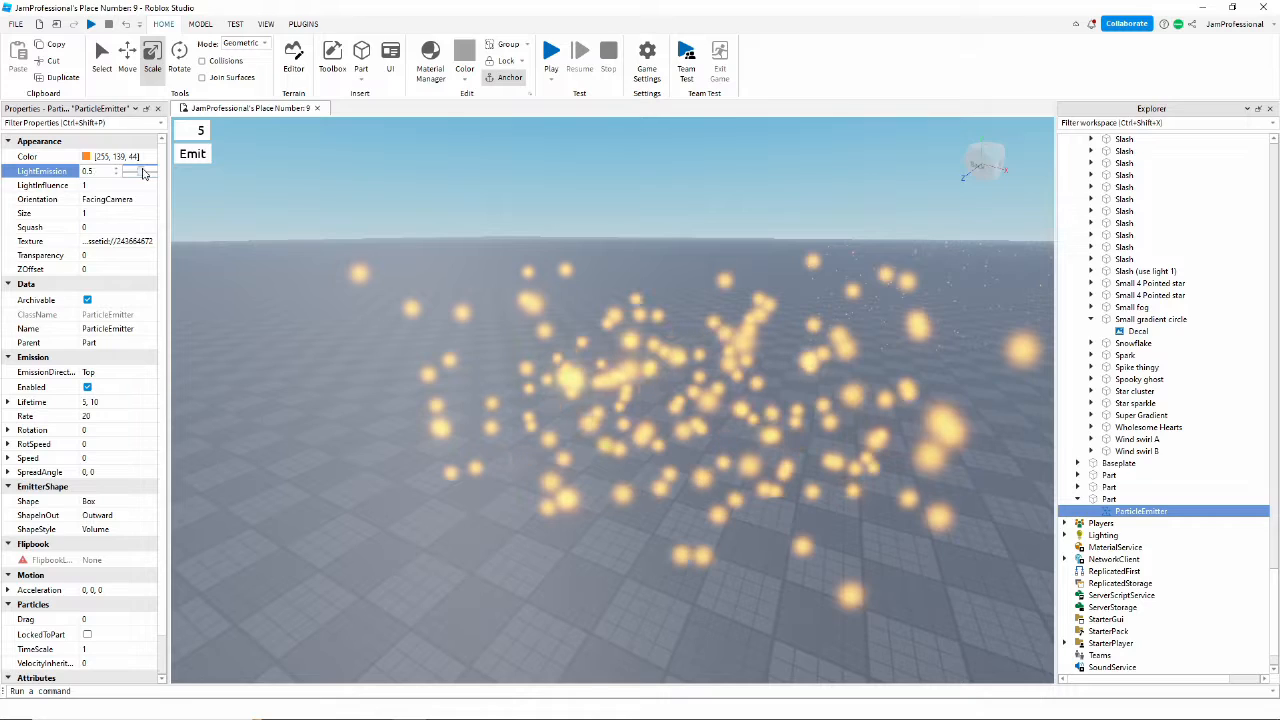
{"action": "left_click", "coordinate": [87, 171]}
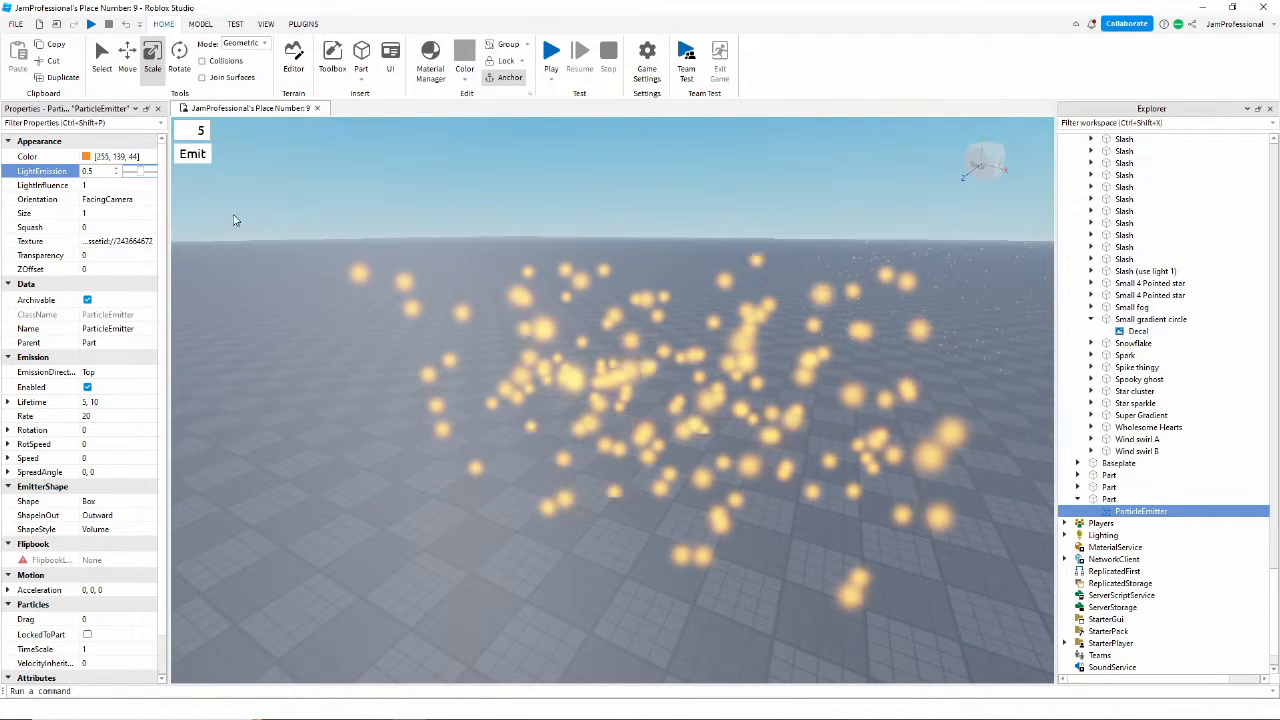
{"action": "left_click", "coordinate": [263, 380]}
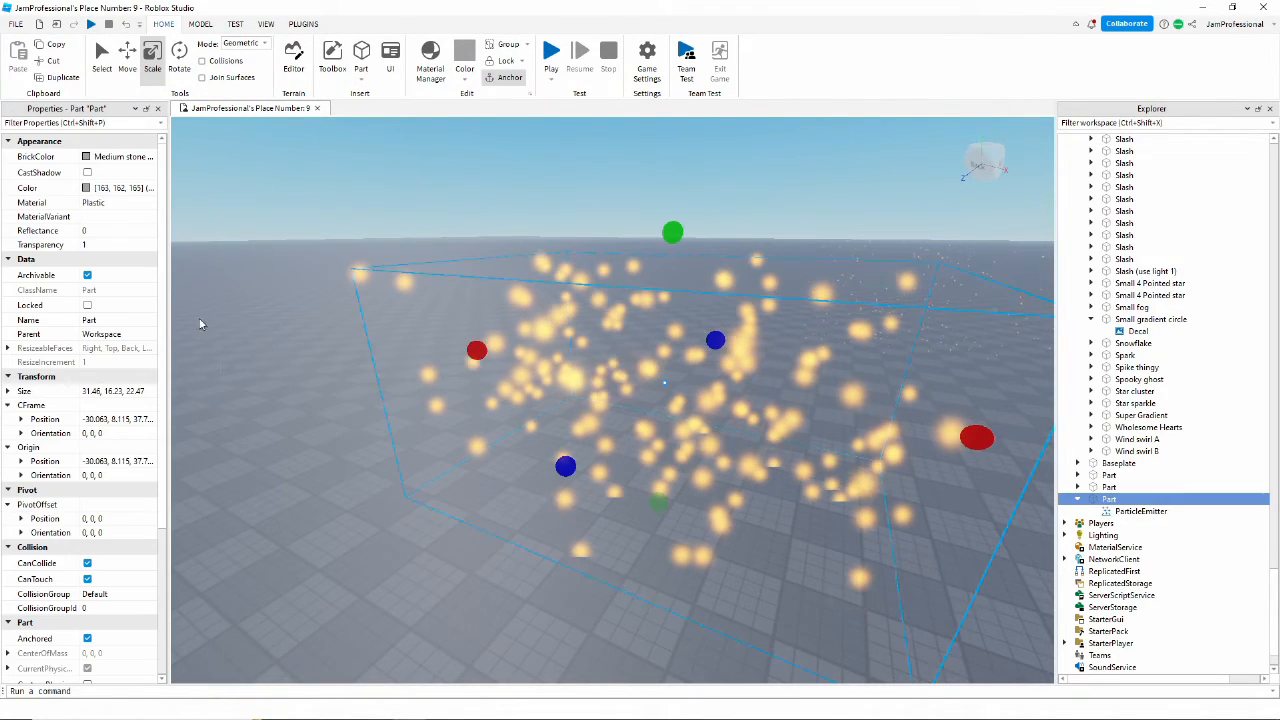
Reduce the ParticleEmitter's Size to 0.2
{"action": "left_click", "coordinate": [1138, 511]}
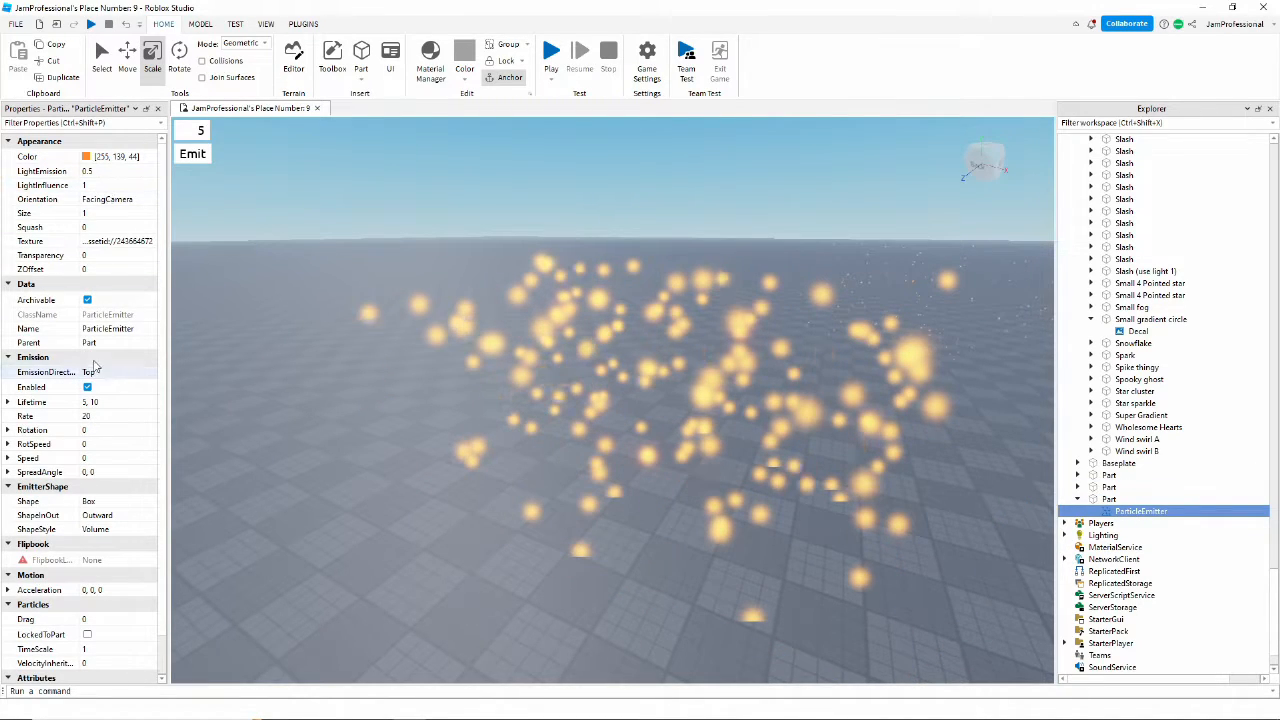
{"action": "left_click", "coordinate": [140, 212]}
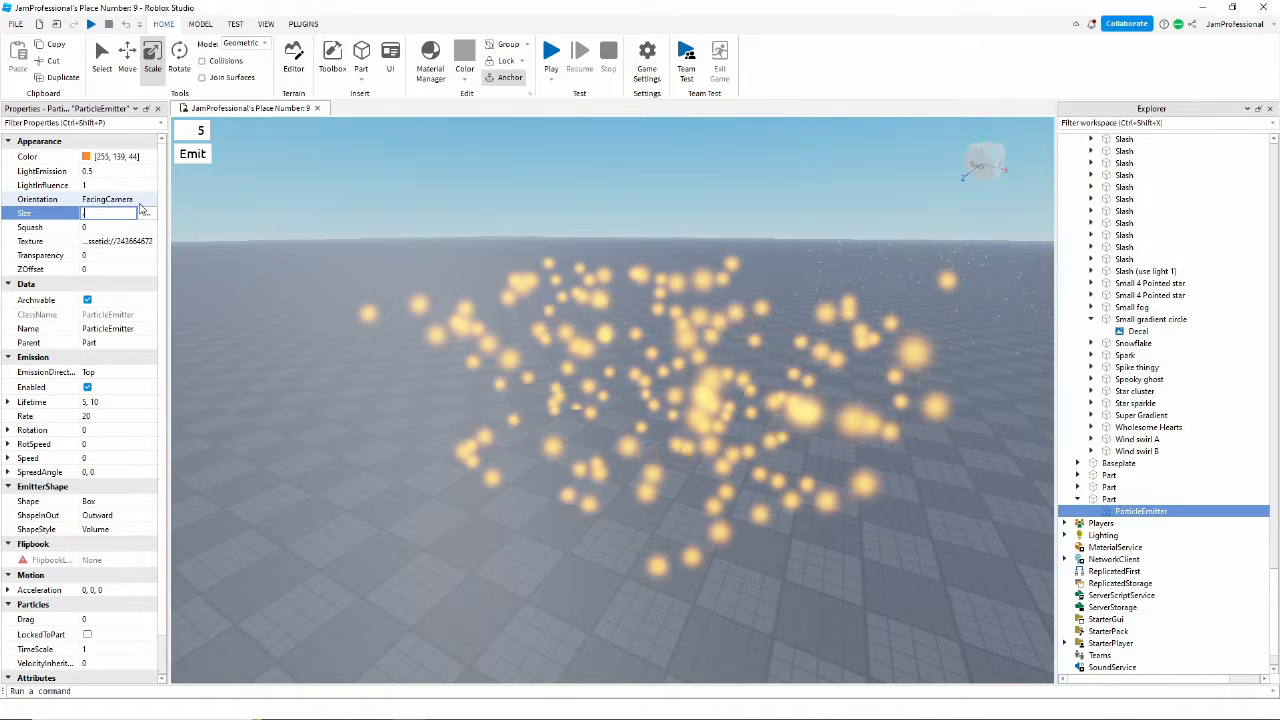
{"action": "type", "text": "0.2"}
{"action": "key", "text": "Return"}
{"action": "scroll", "coordinate": [331, 320], "scroll_direction": "up", "scroll_amount": 3}
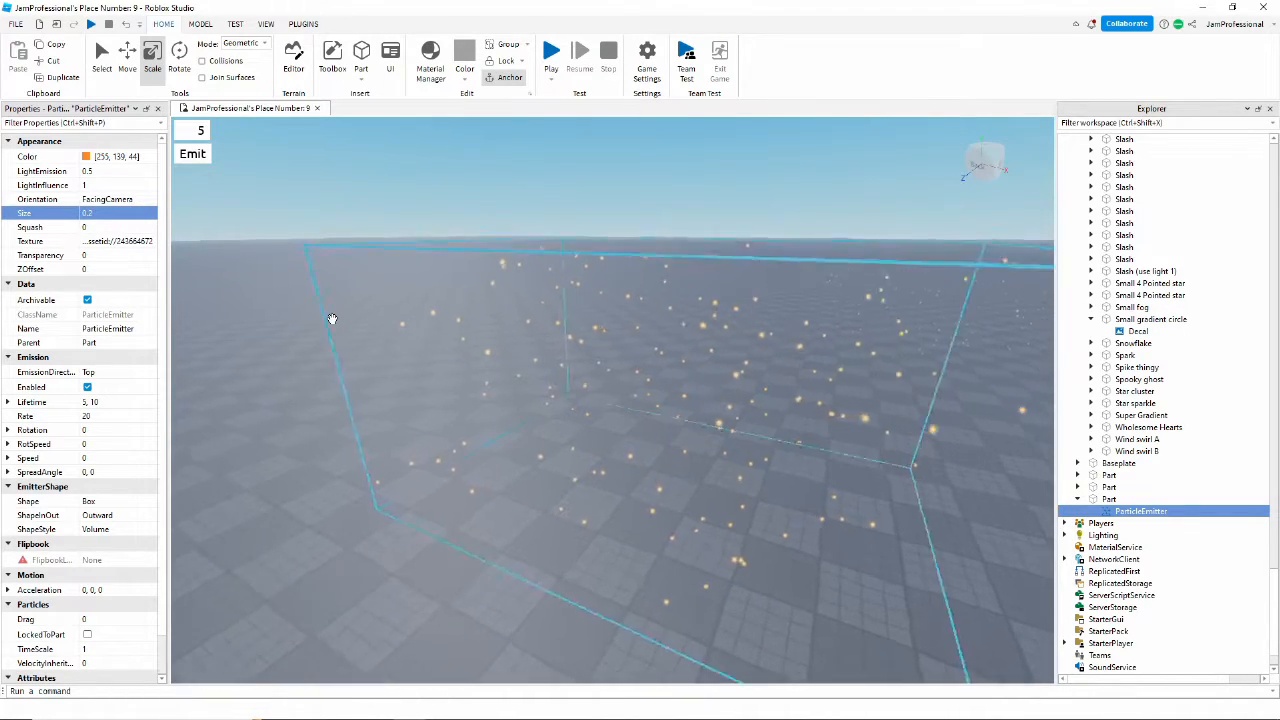
{"action": "right_click_drag", "start_coordinate": [331, 320], "coordinate": [237, 17]}
{"action": "scroll", "coordinate": [331, 320], "scroll_direction": "down", "scroll_amount": 4}
Import a player's avatar near the particles with the Avatar Importer plugin, entering the player's username
{"action": "left_click", "coordinate": [297, 25]}
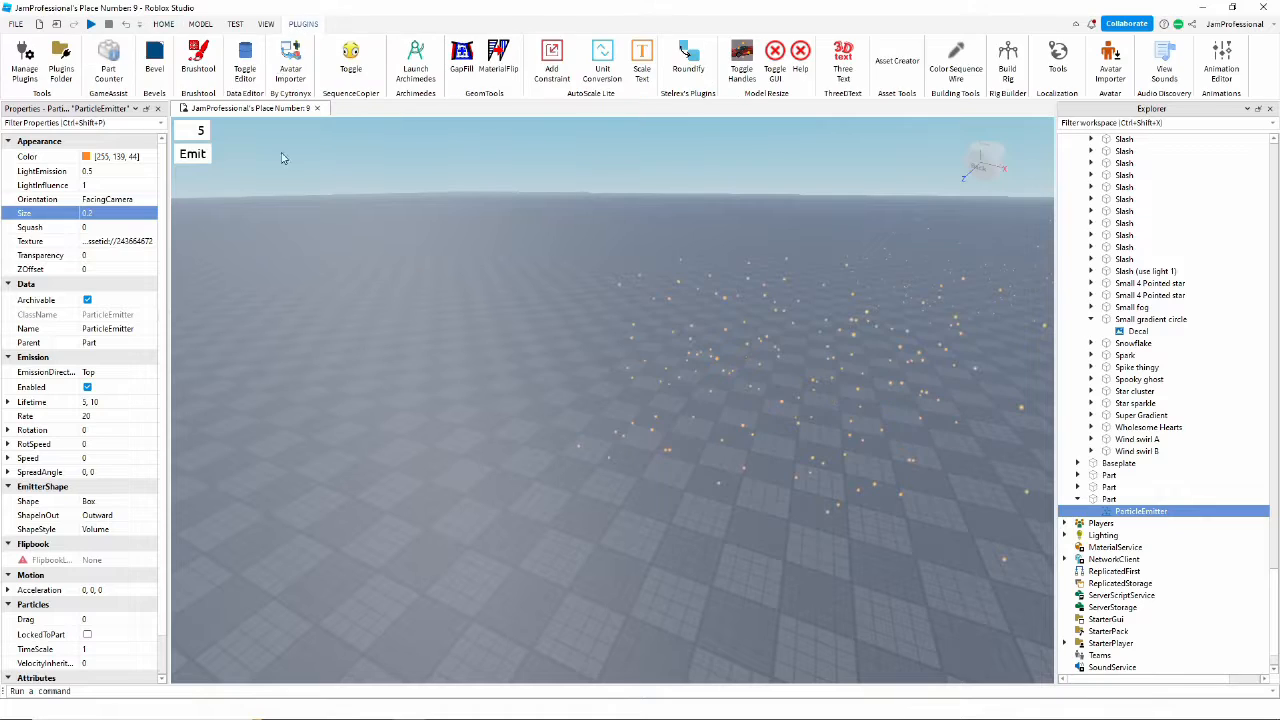
{"action": "right_click_drag", "start_coordinate": [283, 156], "coordinate": [303, 248]}
{"action": "left_click", "coordinate": [287, 239]}
{"action": "key", "text": "a"}
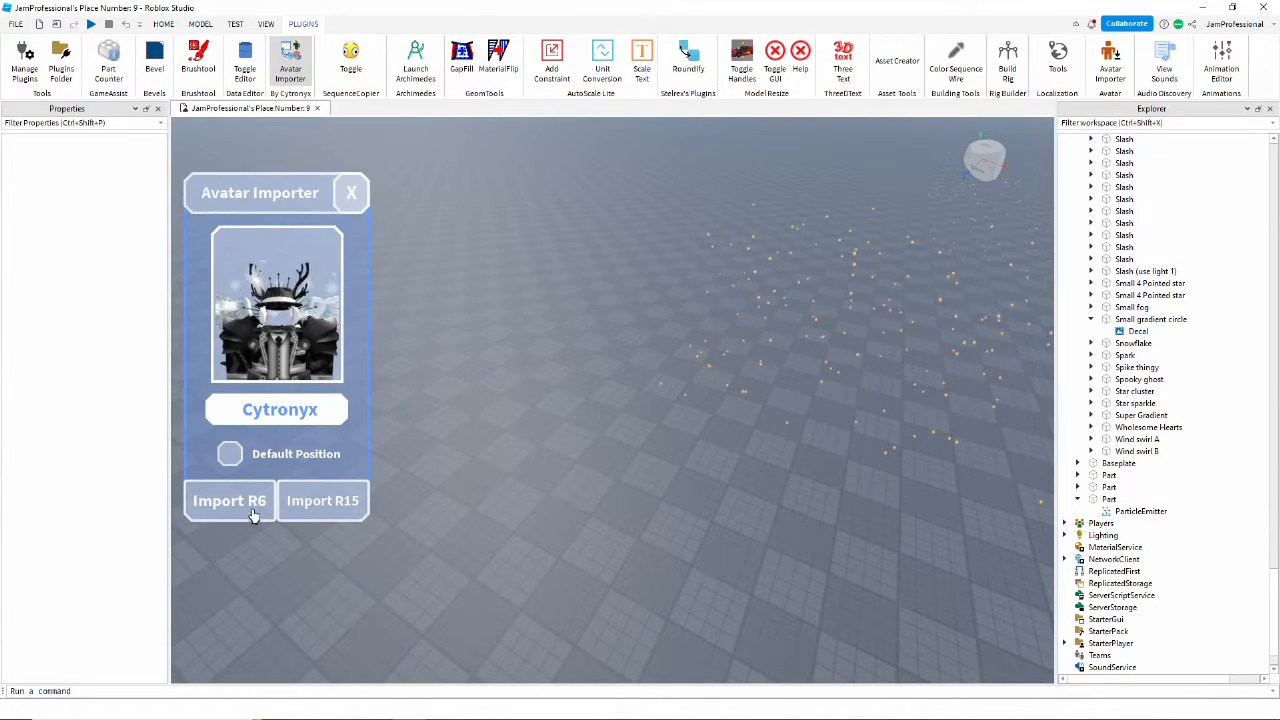
{"action": "left_click", "coordinate": [341, 409]}
{"action": "type", "text": "Jam"}
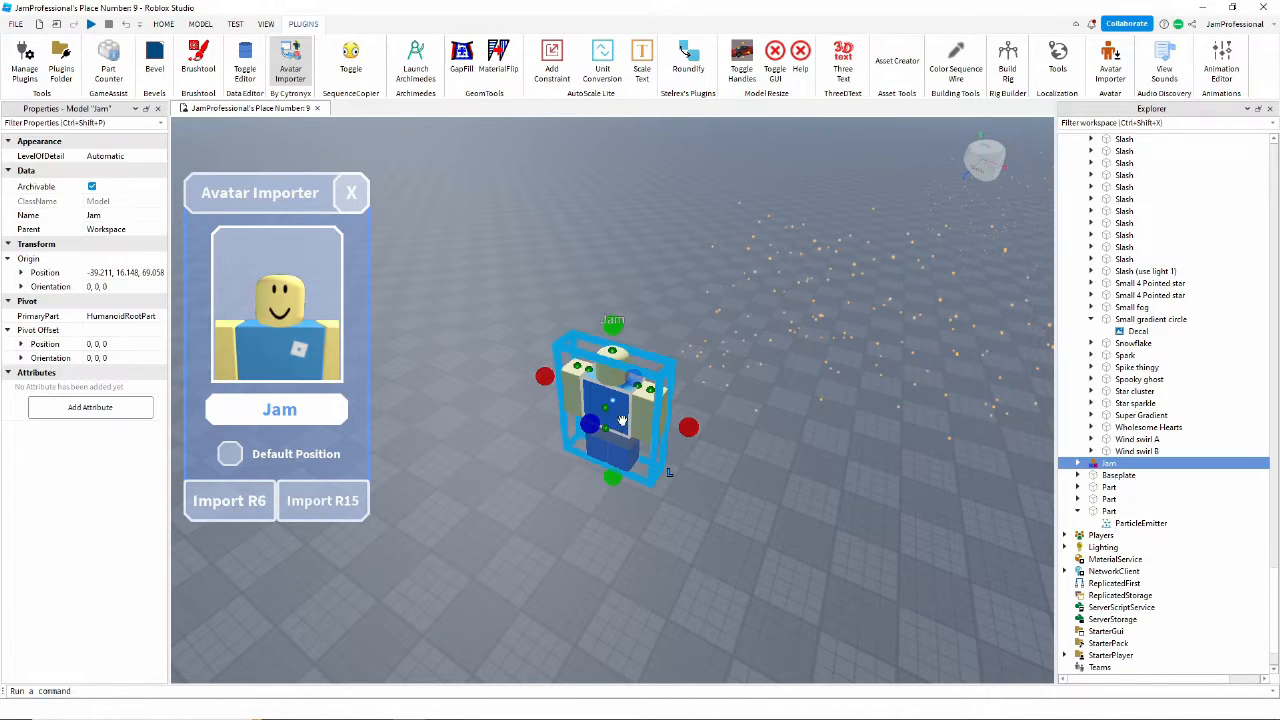
Replace the imported avatar with a fresh import near the particles and close the Avatar Importer
{"action": "left_click", "coordinate": [417, 229]}
{"action": "left_click", "coordinate": [342, 198]}
{"action": "right_click_drag", "start_coordinate": [614, 447], "coordinate": [638, 479]}
{"action": "left_click_drag", "start_coordinate": [638, 479], "coordinate": [660, 465]}
{"action": "right_click_drag", "start_coordinate": [660, 465], "coordinate": [643, 429]}
{"action": "left_click_drag", "start_coordinate": [643, 429], "coordinate": [538, 525]}
{"action": "key", "text": "t"}
{"action": "key", "text": "Delete"}
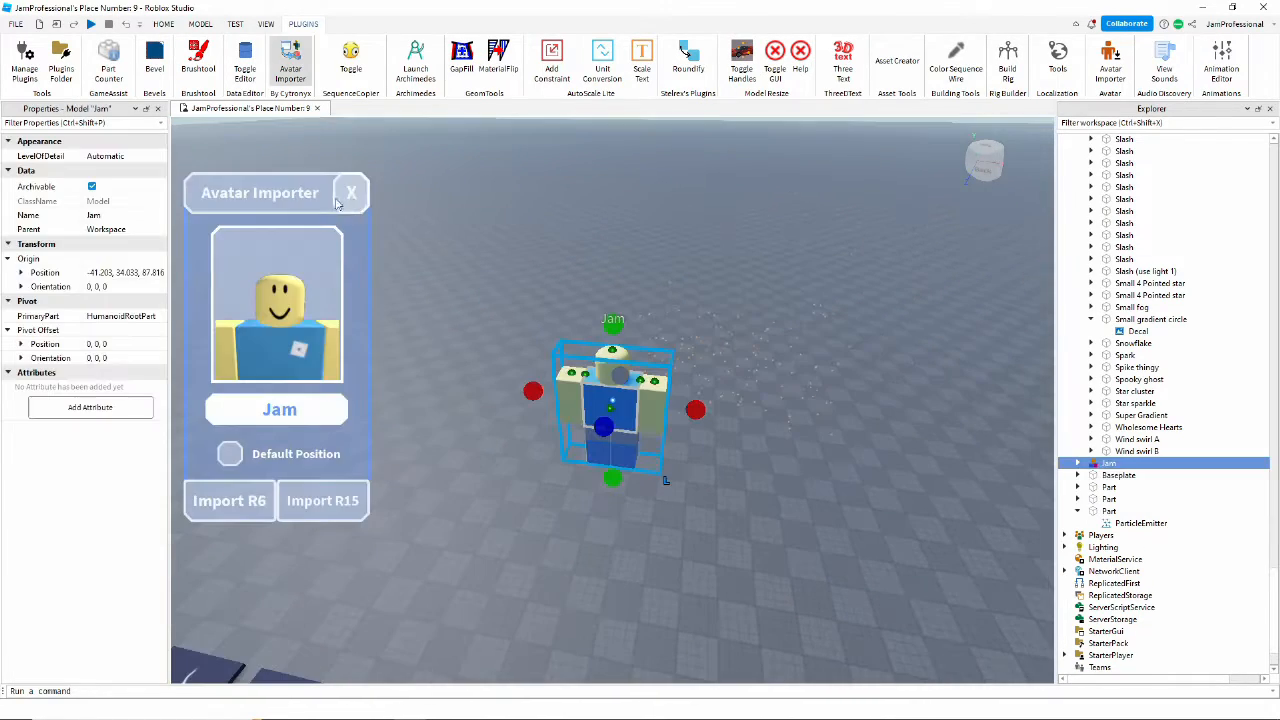
{"action": "left_click", "coordinate": [347, 190]}
{"action": "left_click", "coordinate": [418, 427]}
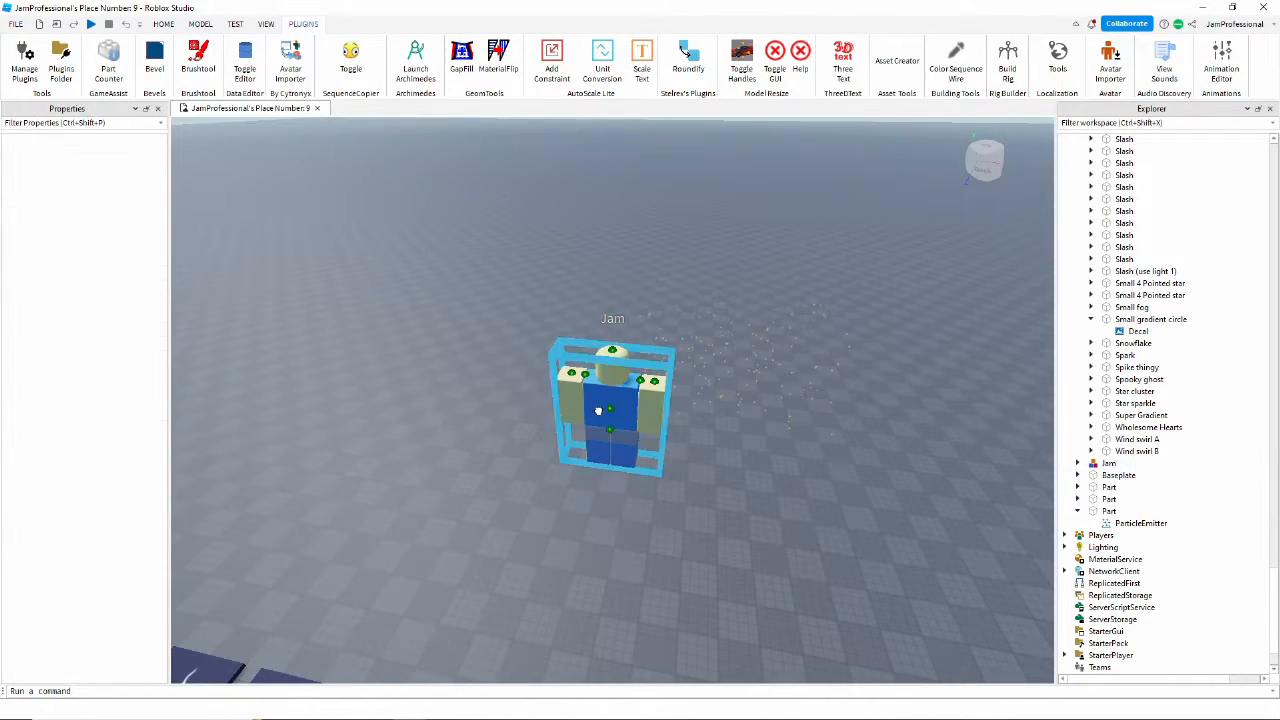
Move the avatar down onto the baseplate beside the particle box
{"action": "scroll", "coordinate": [606, 414], "scroll_direction": "up", "scroll_amount": 2}
{"action": "mouse_move", "coordinate": [597, 411]}
{"action": "left_mouse_down"}
{"action": "mouse_move", "coordinate": [580, 414]}
{"action": "mouse_move", "coordinate": [618, 410]}
{"action": "mouse_move", "coordinate": [598, 408]}
{"action": "left_mouse_up"}
{"action": "left_click", "coordinate": [598, 474]}
{"action": "scroll", "coordinate": [598, 474], "scroll_direction": "up", "scroll_amount": 2}
{"action": "left_click", "coordinate": [634, 485]}
{"action": "scroll", "coordinate": [634, 485], "scroll_direction": "up", "scroll_amount": 2}
{"action": "right_click_drag", "start_coordinate": [634, 485], "coordinate": [626, 489]}
{"action": "right_click_drag", "start_coordinate": [362, 508], "coordinate": [345, 462]}
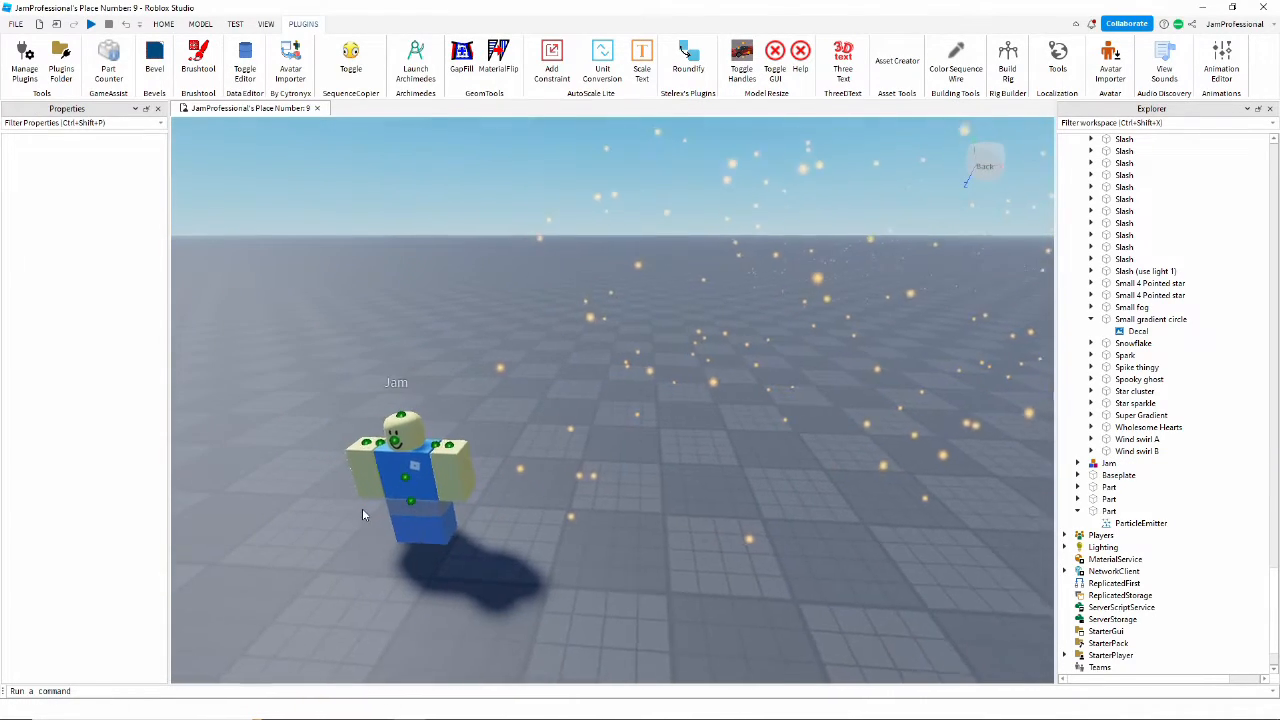
Set the ParticleEmitter's Size to 0.15
{"action": "left_click", "coordinate": [1110, 511]}
{"action": "left_click", "coordinate": [1150, 522]}
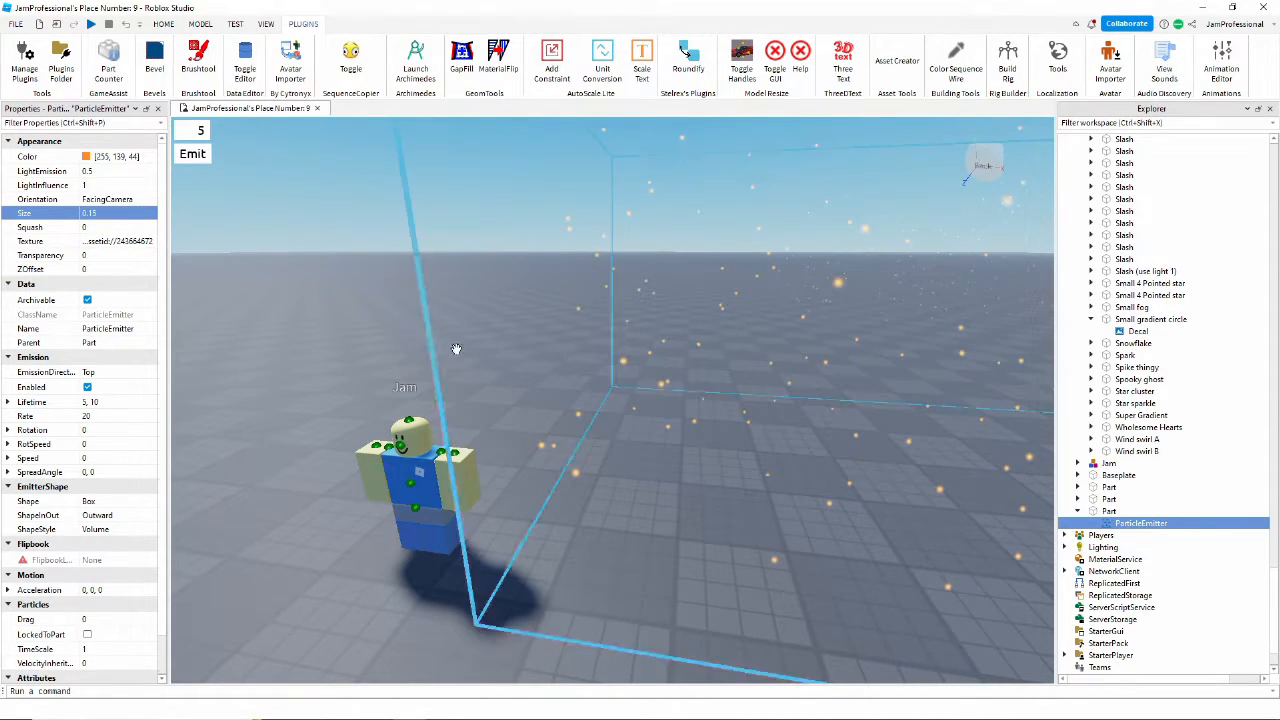
{"action": "right_click_drag", "start_coordinate": [454, 349], "coordinate": [330, 372]}
{"action": "scroll", "coordinate": [423, 391], "scroll_direction": "down", "scroll_amount": 1}
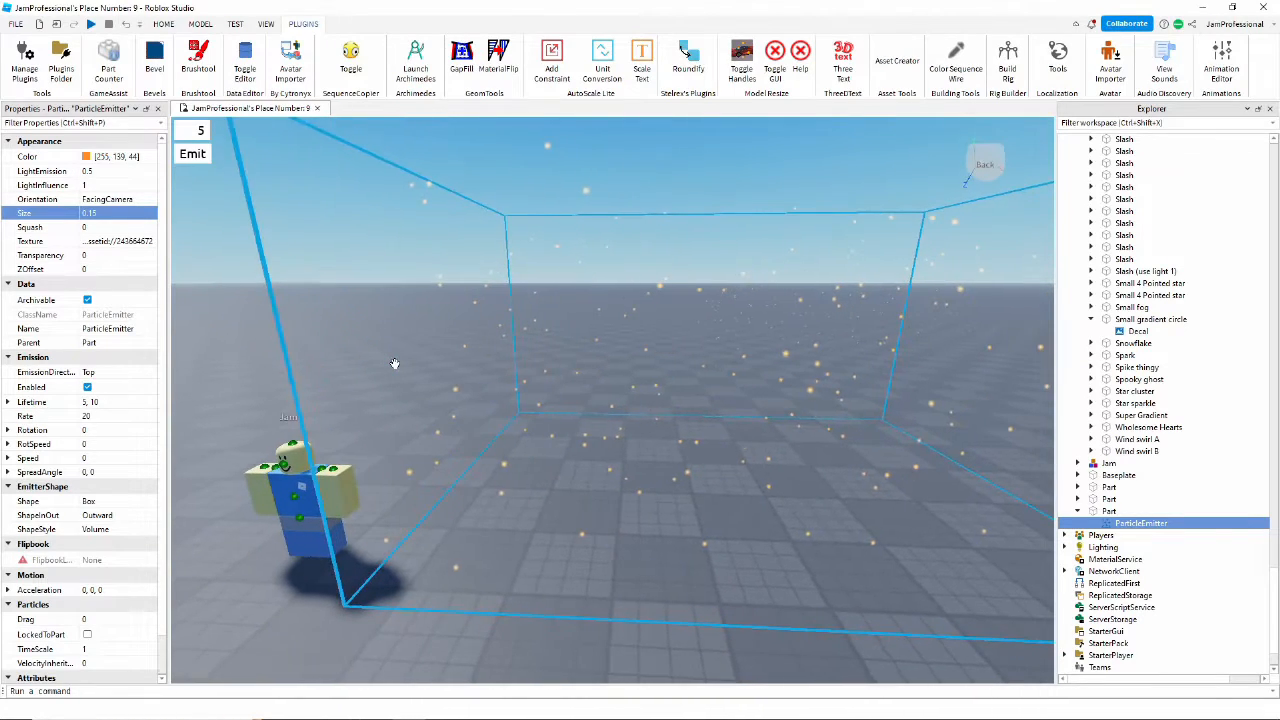
Set the ParticleEmitter's SpreadAngle to 360, 360 and its Speed to 0.1
{"action": "scroll", "coordinate": [330, 372], "scroll_direction": "down", "scroll_amount": 1}
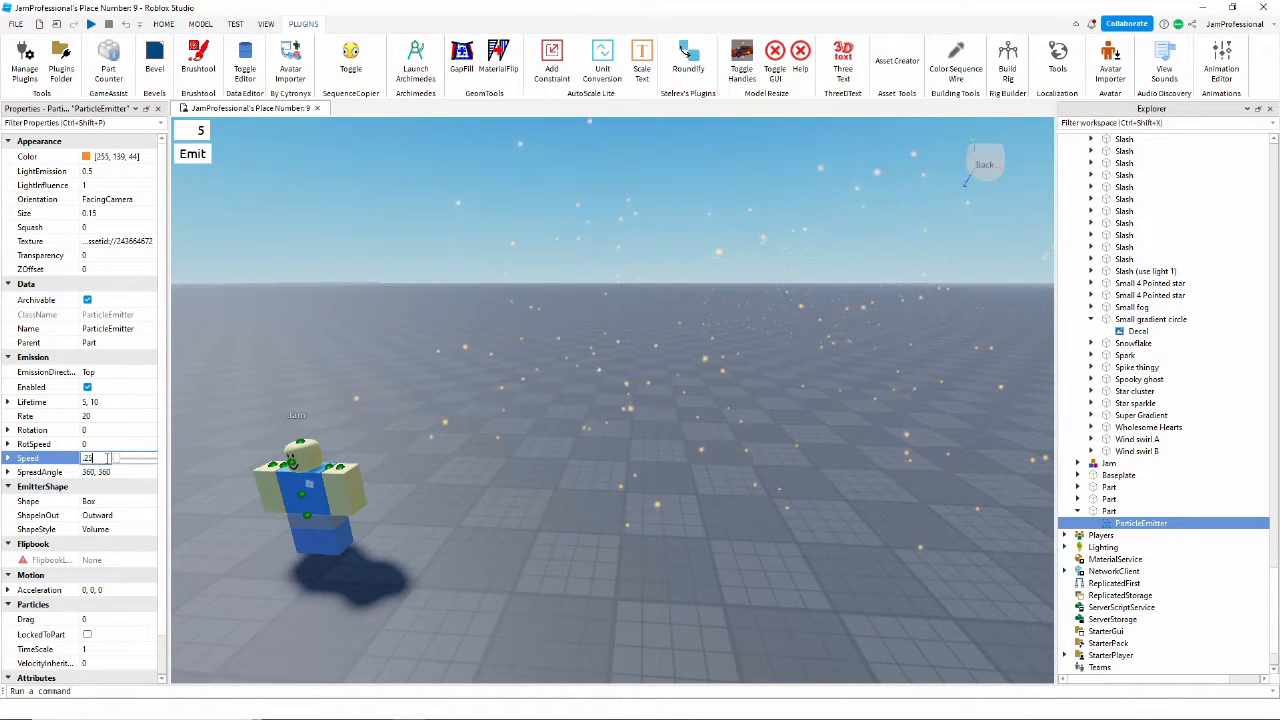
{"action": "scroll", "coordinate": [481, 520], "scroll_direction": "up", "scroll_amount": 3}
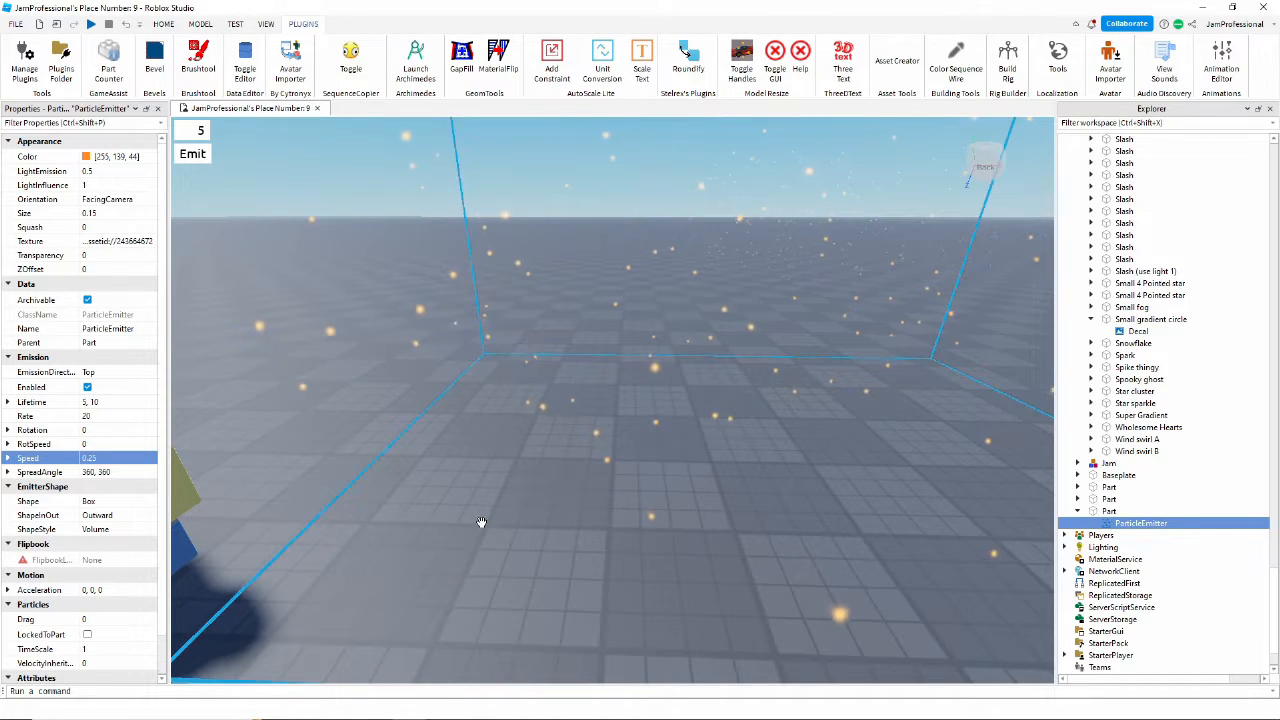
{"action": "left_click_drag", "start_coordinate": [88, 457], "coordinate": [112, 457]}
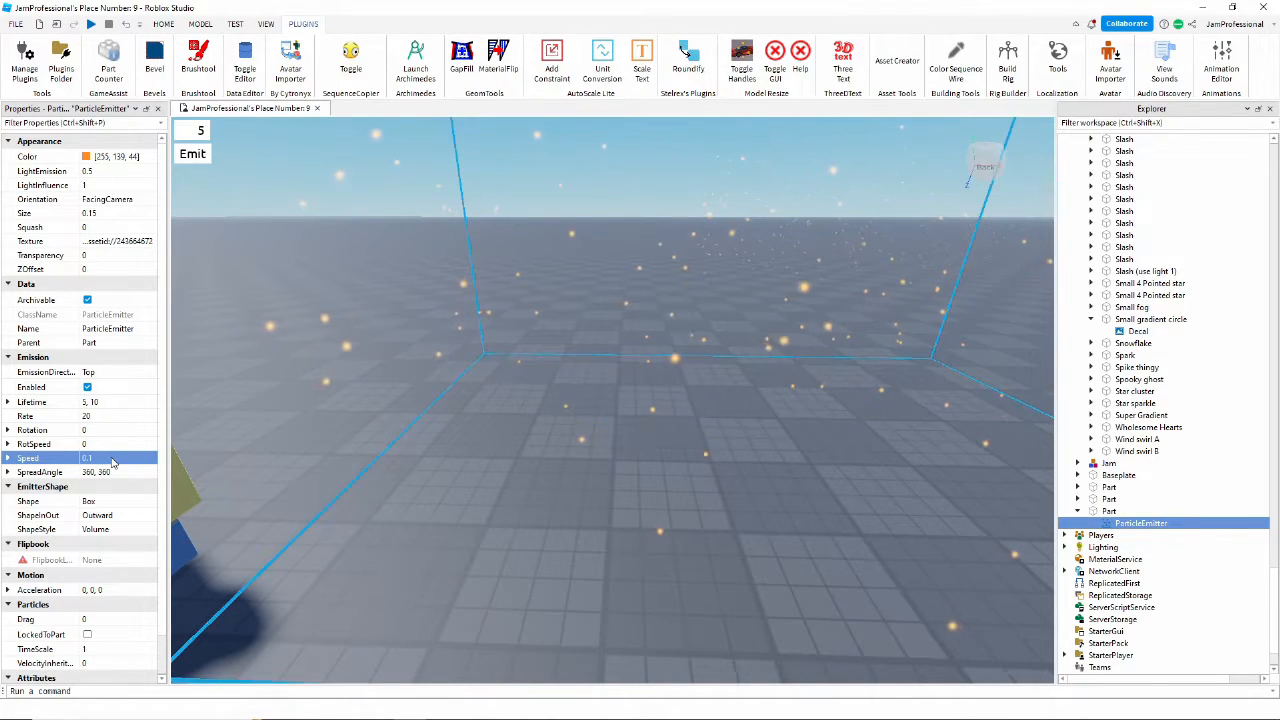
{"action": "right_click_drag", "start_coordinate": [384, 430], "coordinate": [384, 430]}
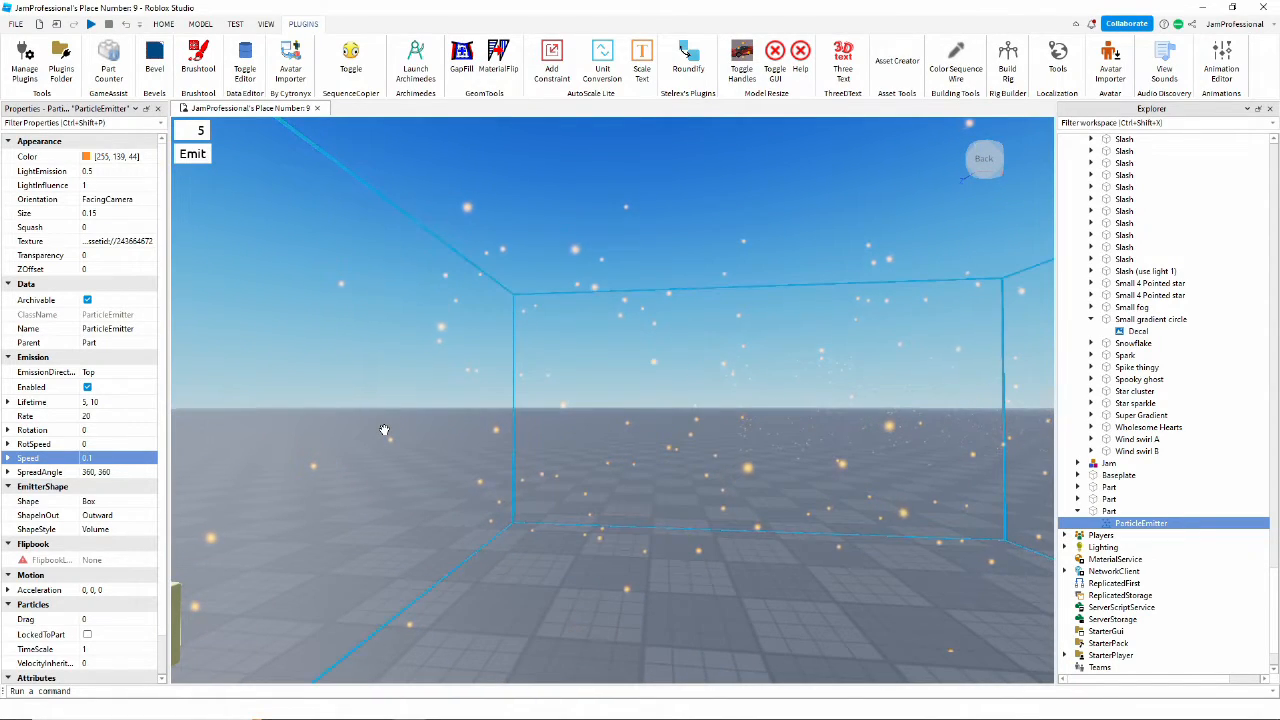
Set the ParticleEmitter's Size to 0.1 and check the particles against the avatar
{"action": "left_click", "coordinate": [106, 213]}
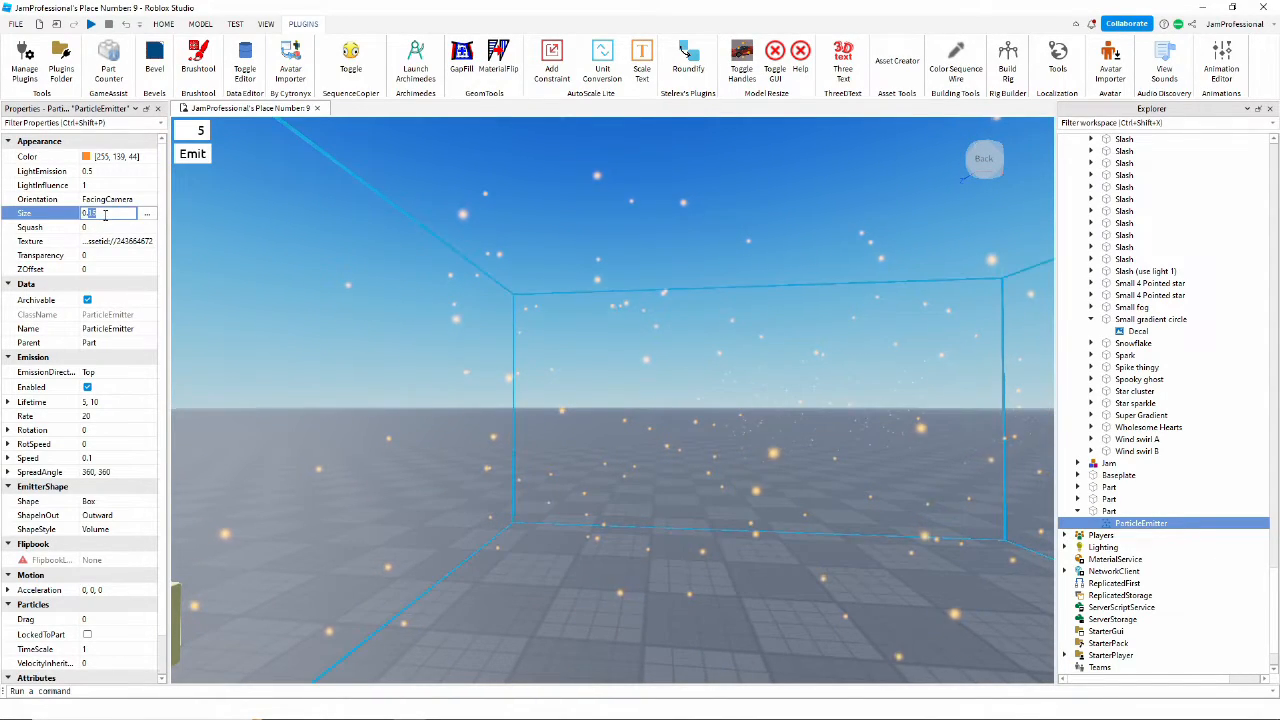
{"action": "type", "text": "0.1"}
{"action": "key", "text": "Return"}
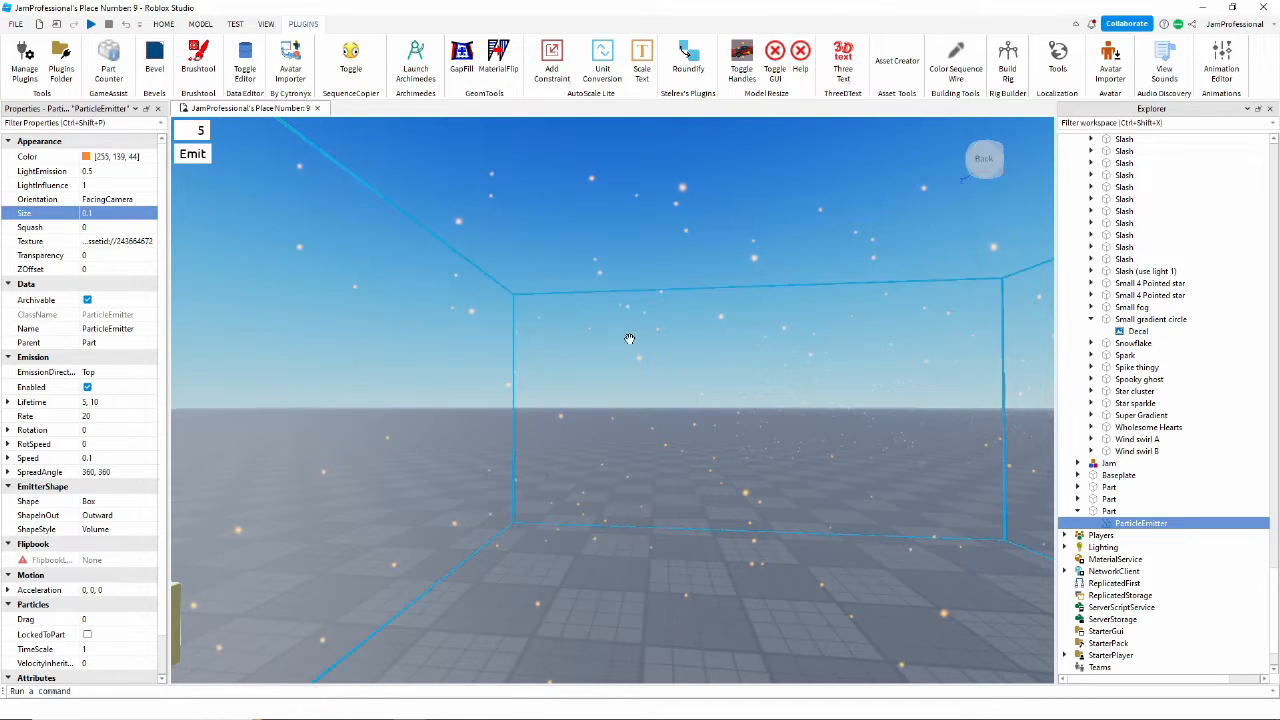
{"action": "right_click_drag", "start_coordinate": [629, 339], "coordinate": [649, 380]}
{"action": "key", "text": "d"}
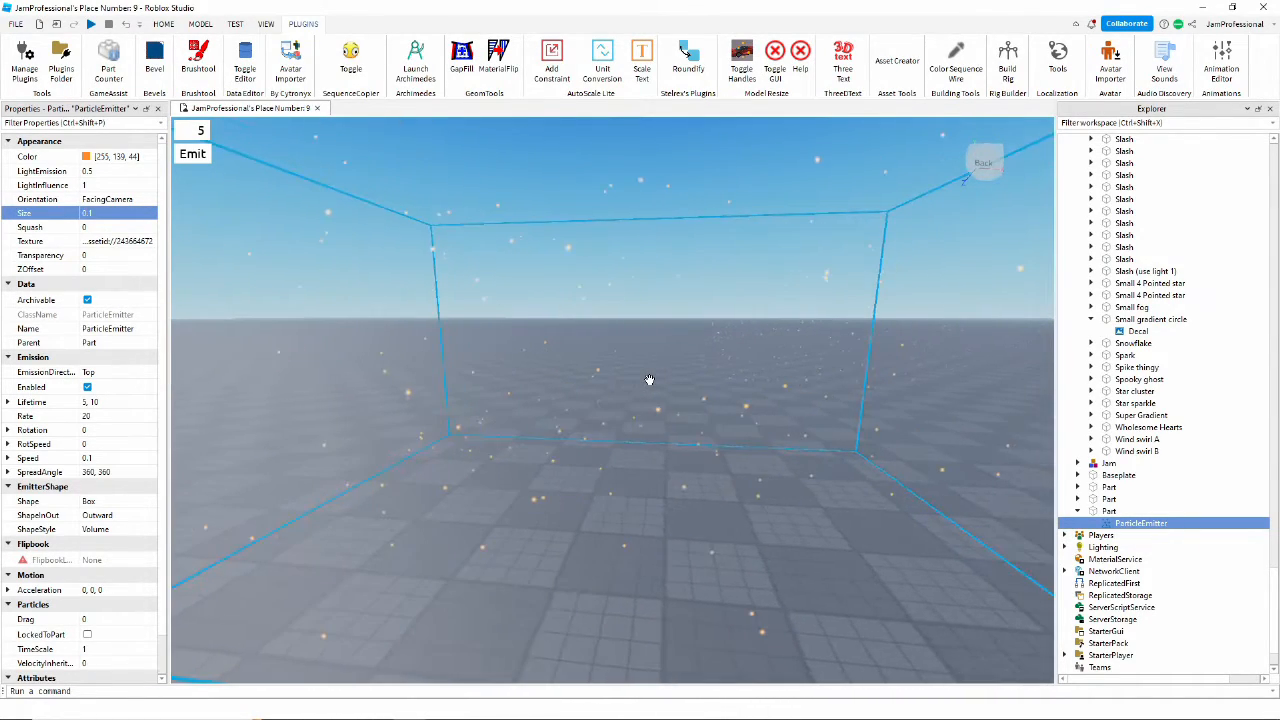
{"action": "key", "text": "a"}
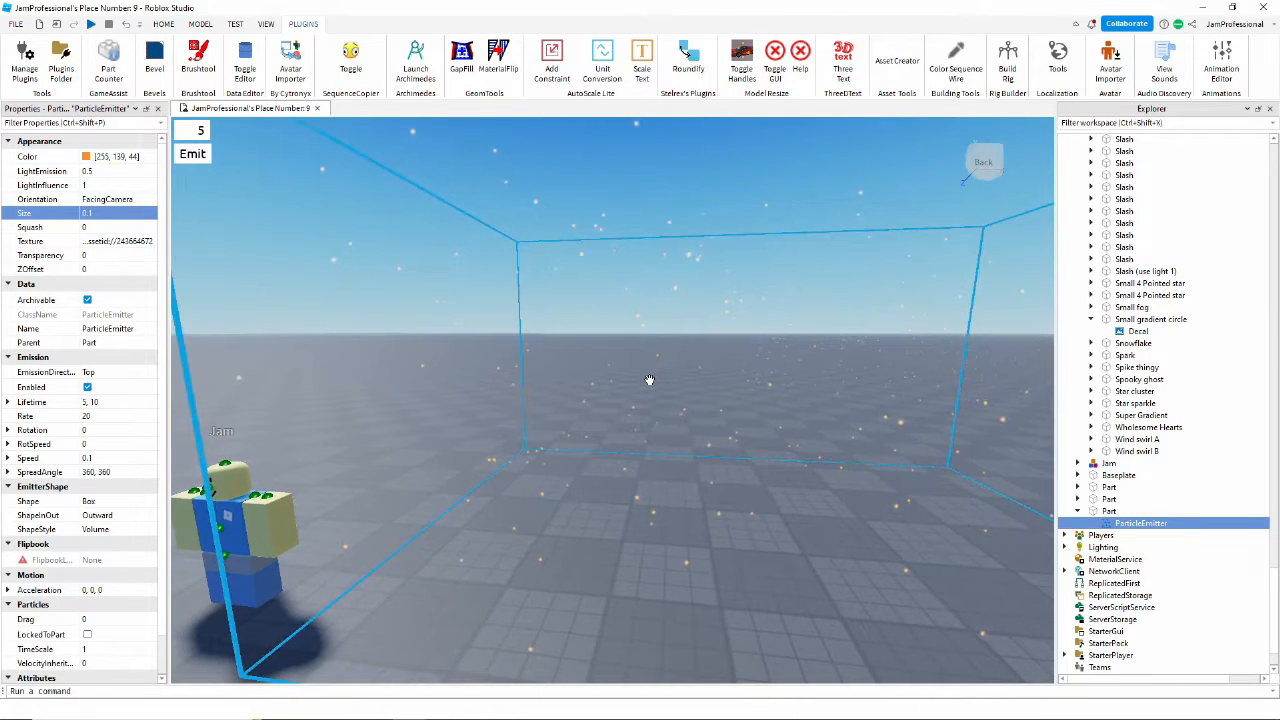
{"action": "key", "text": "a"}
{"action": "right_click_drag", "start_coordinate": [649, 380], "coordinate": [649, 380]}
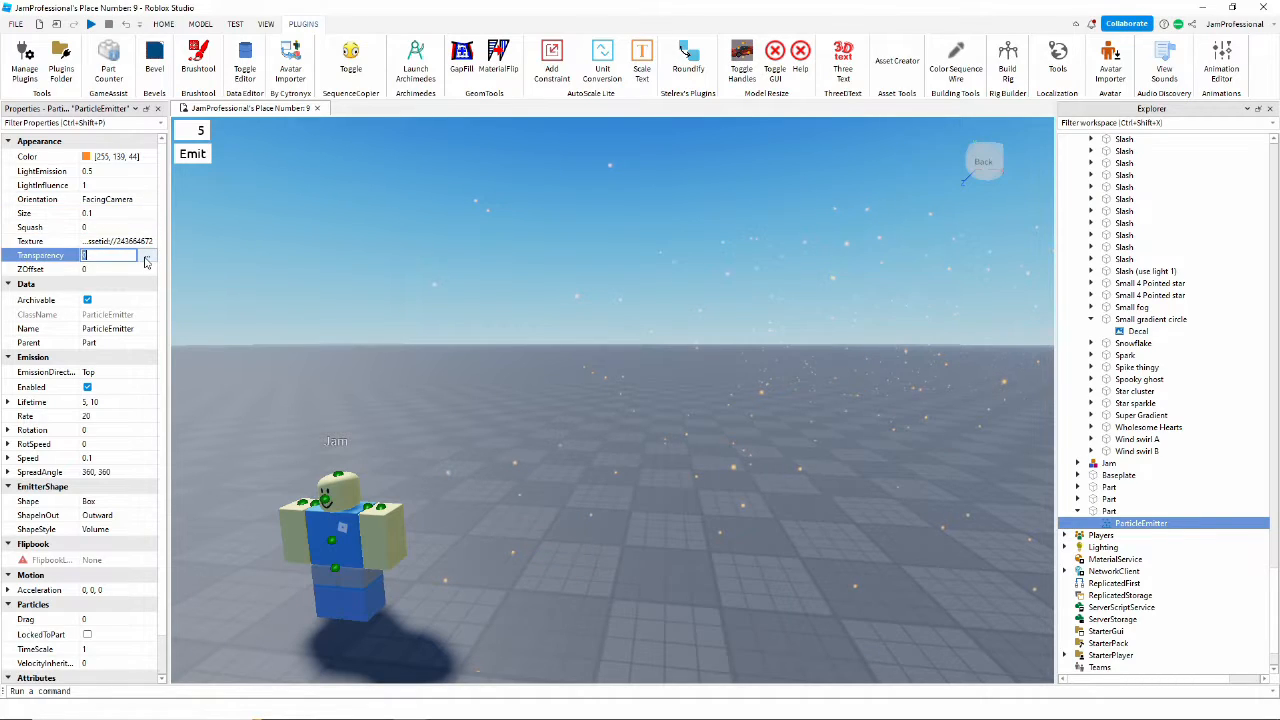
Shape the ParticleEmitter's Transparency curve with peaks of 0.931 at time 0.197 and 0.988 at time 0.8, and a low point midway
{"action": "left_click", "coordinate": [146, 260]}
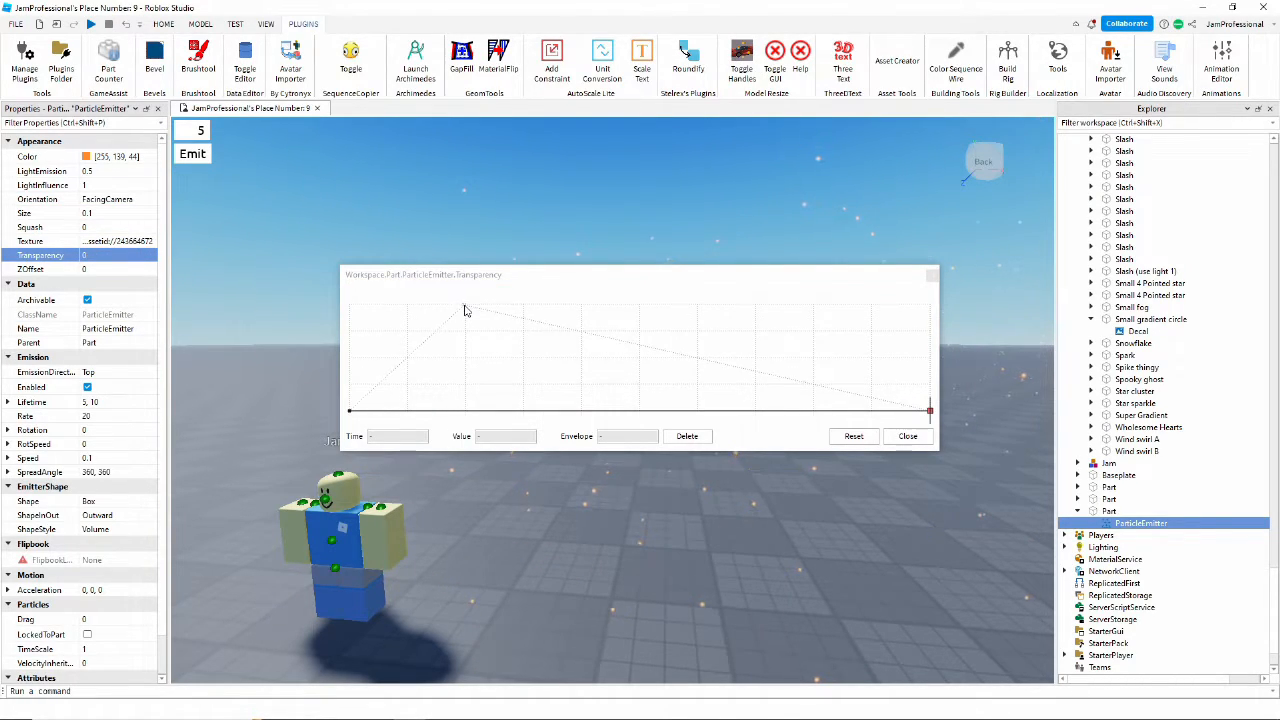
{"action": "left_click", "coordinate": [464, 307]}
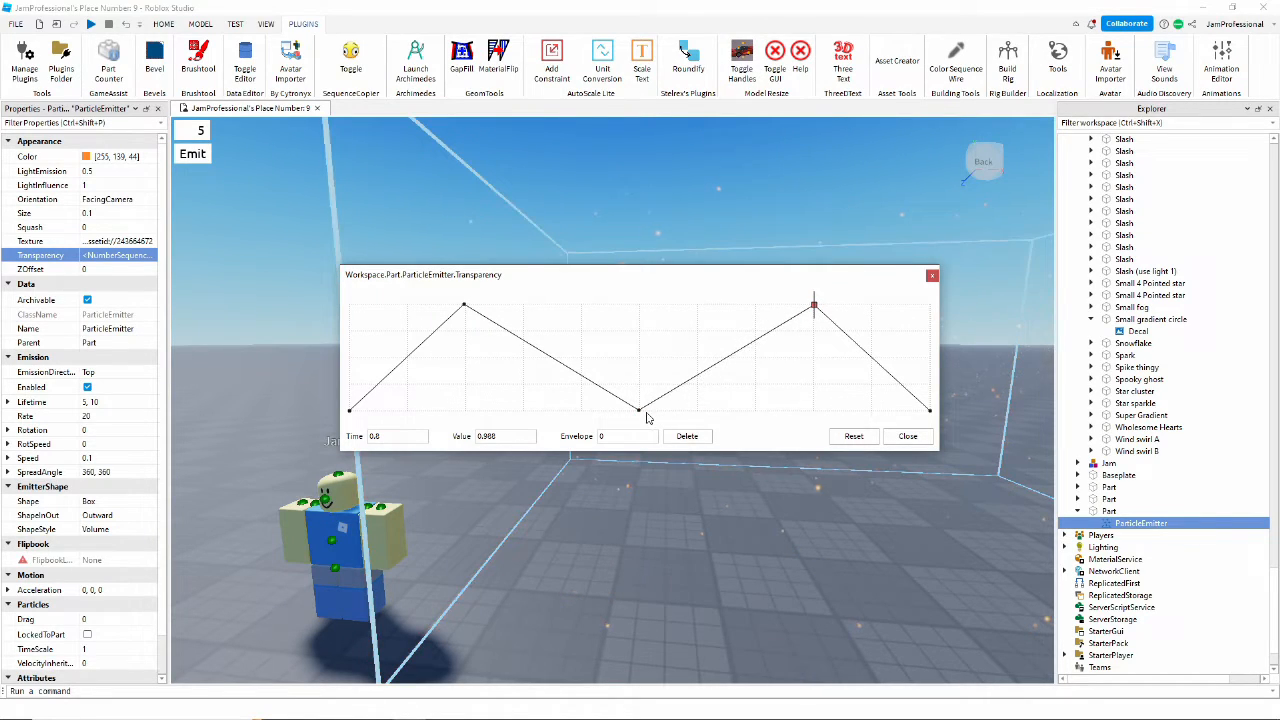
{"action": "left_click_drag", "start_coordinate": [638, 409], "coordinate": [640, 404]}
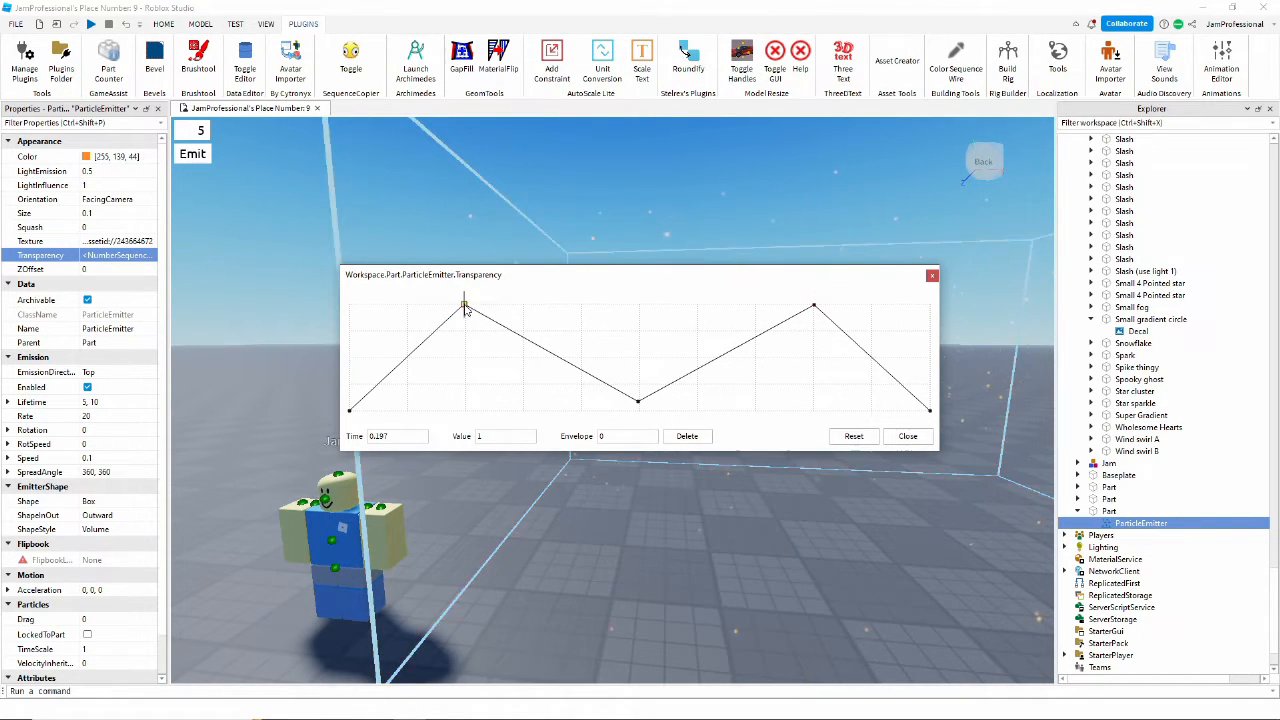
{"action": "left_click_drag", "start_coordinate": [465, 314], "coordinate": [465, 318]}
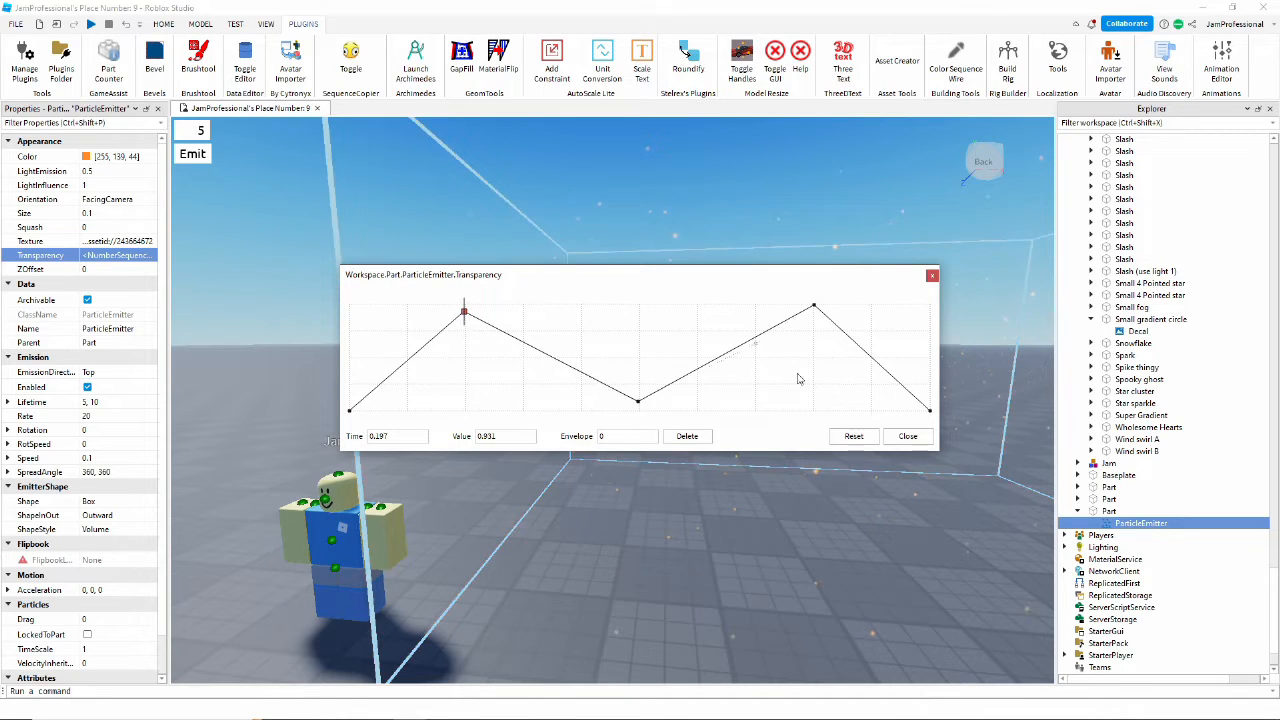
{"action": "left_click", "coordinate": [916, 437]}
{"action": "right_click_drag", "start_coordinate": [606, 446], "coordinate": [756, 458]}
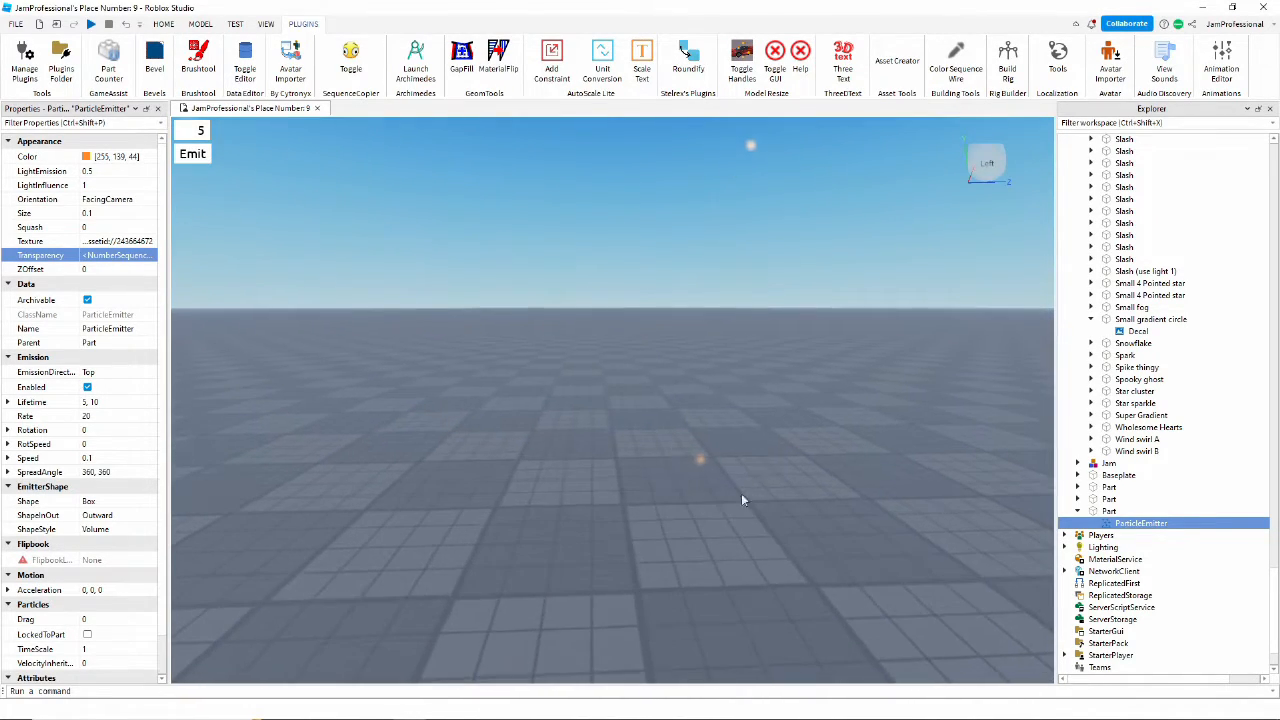
{"action": "right_click_drag", "start_coordinate": [739, 170], "coordinate": [737, 170]}
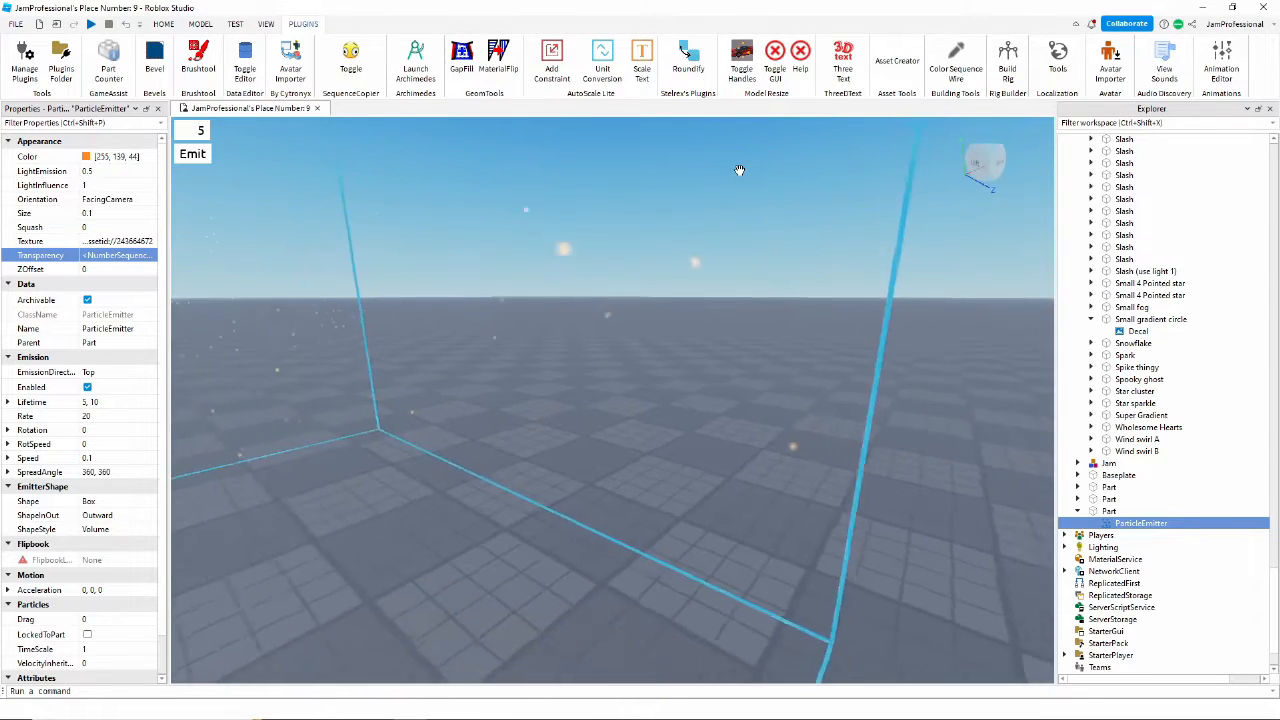
{"action": "scroll", "coordinate": [809, 364], "scroll_direction": "up", "scroll_amount": 3}
{"action": "right_click_drag", "start_coordinate": [809, 364], "coordinate": [807, 367]}
View the ParticleEmitter's Size curve, then close it and look over the particles beside the avatar
{"action": "left_click", "coordinate": [766, 403]}
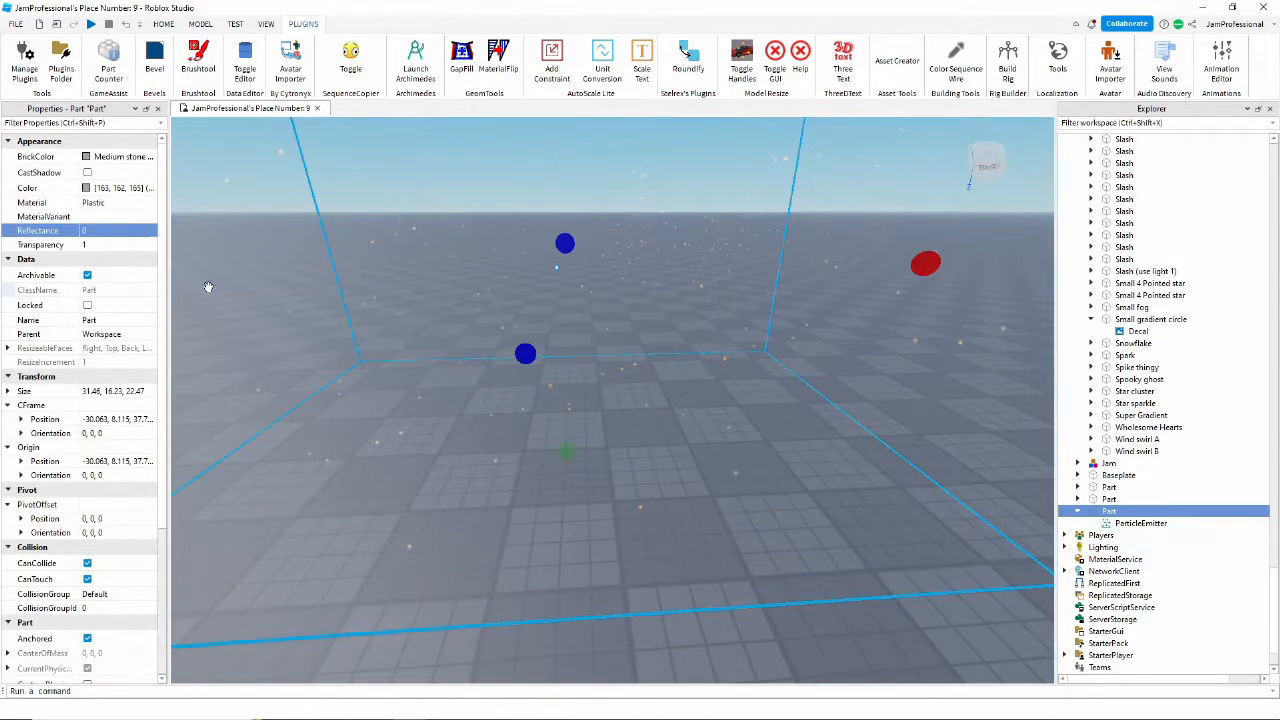
{"action": "left_click", "coordinate": [1172, 523]}
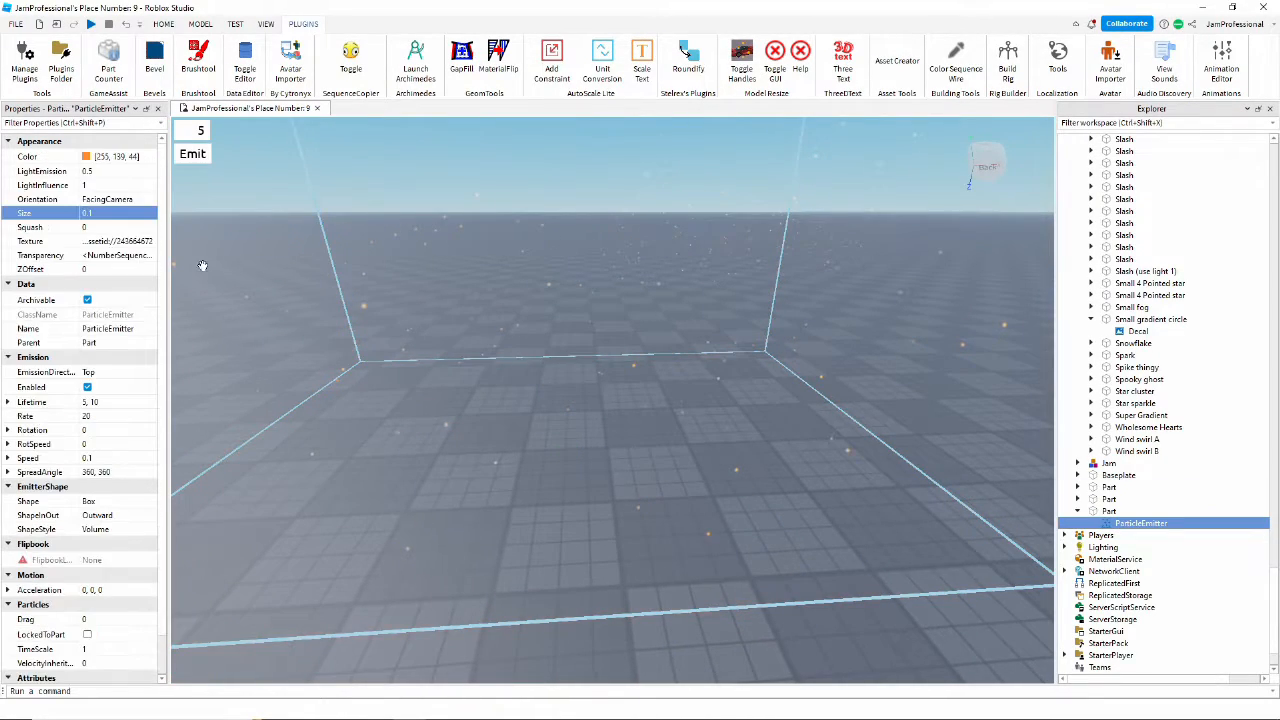
{"action": "left_click", "coordinate": [148, 214]}
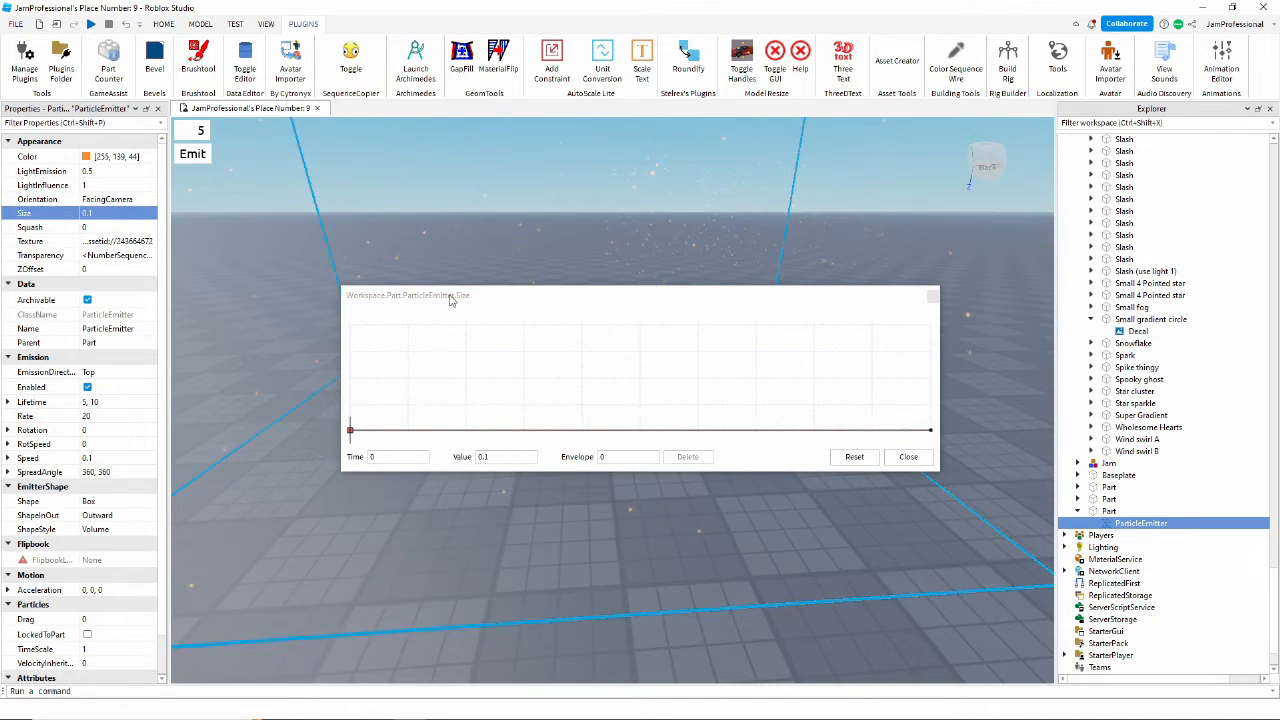
{"action": "left_click", "coordinate": [907, 457]}
{"action": "right_click_drag", "start_coordinate": [664, 560], "coordinate": [613, 550]}
{"action": "right_click_drag", "start_coordinate": [613, 550], "coordinate": [613, 550]}
{"action": "key", "text": "a"}
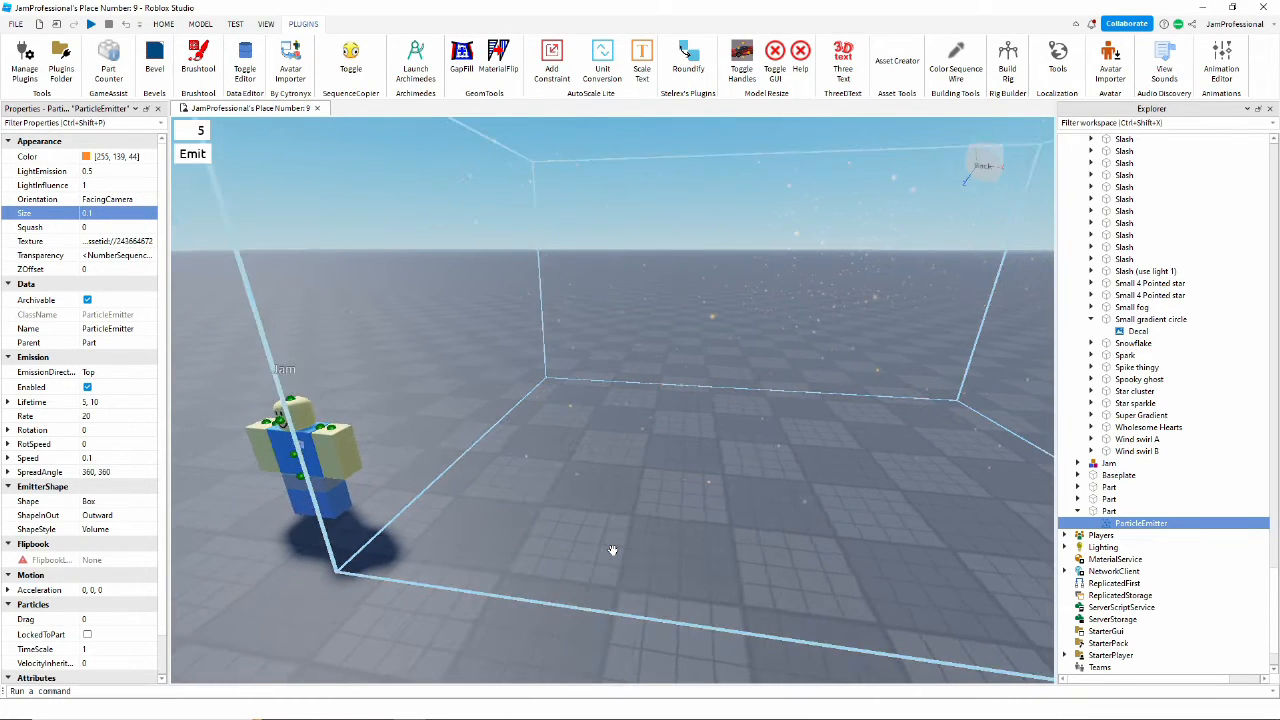
Rename the ParticleEmitter as 1 and duplicate it
{"action": "right_click", "coordinate": [1117, 524]}
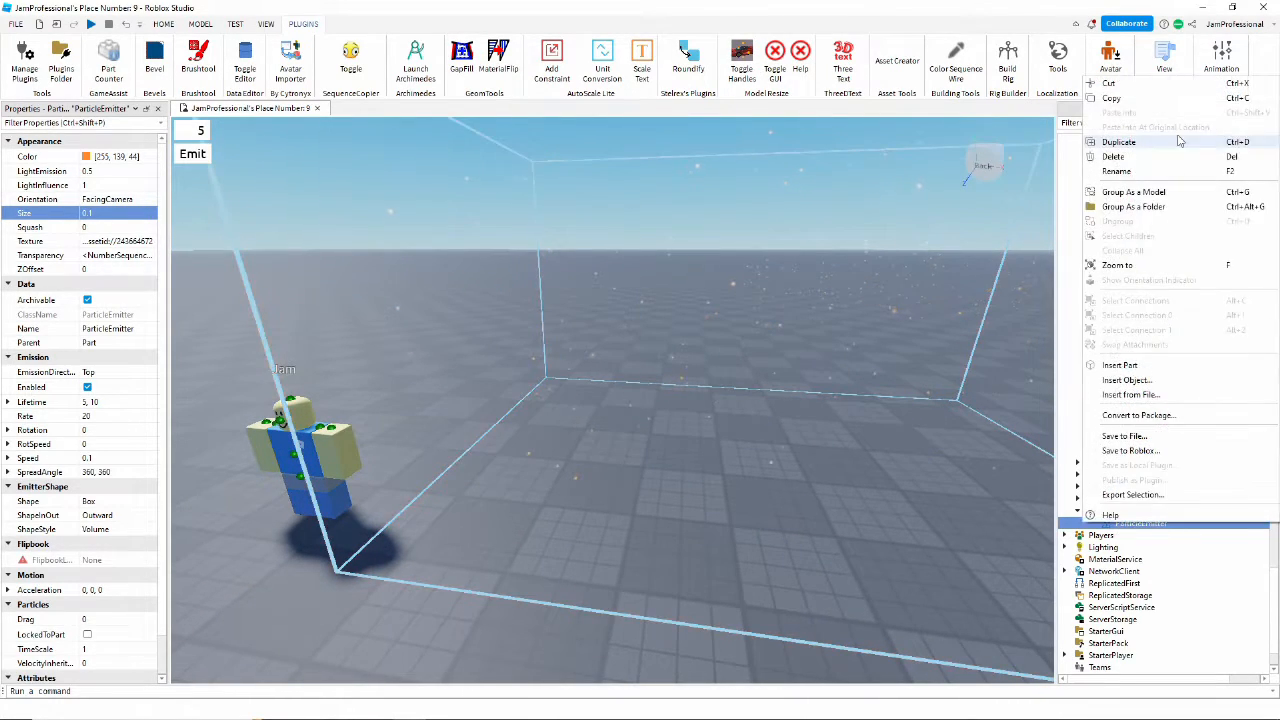
{"action": "left_click", "coordinate": [1128, 169]}
{"action": "right_click", "coordinate": [1113, 527]}
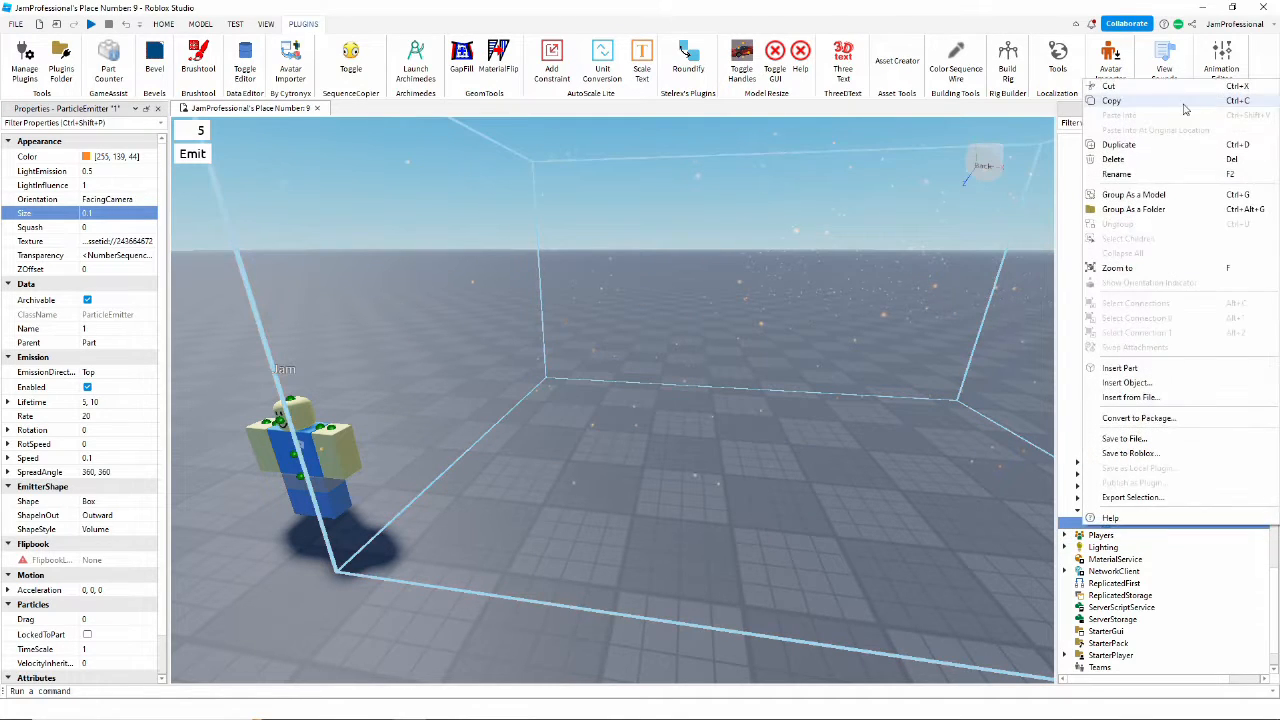
{"action": "left_click", "coordinate": [1118, 155]}
Rename the duplicated emitter as 2
{"action": "right_click", "coordinate": [1113, 535]}
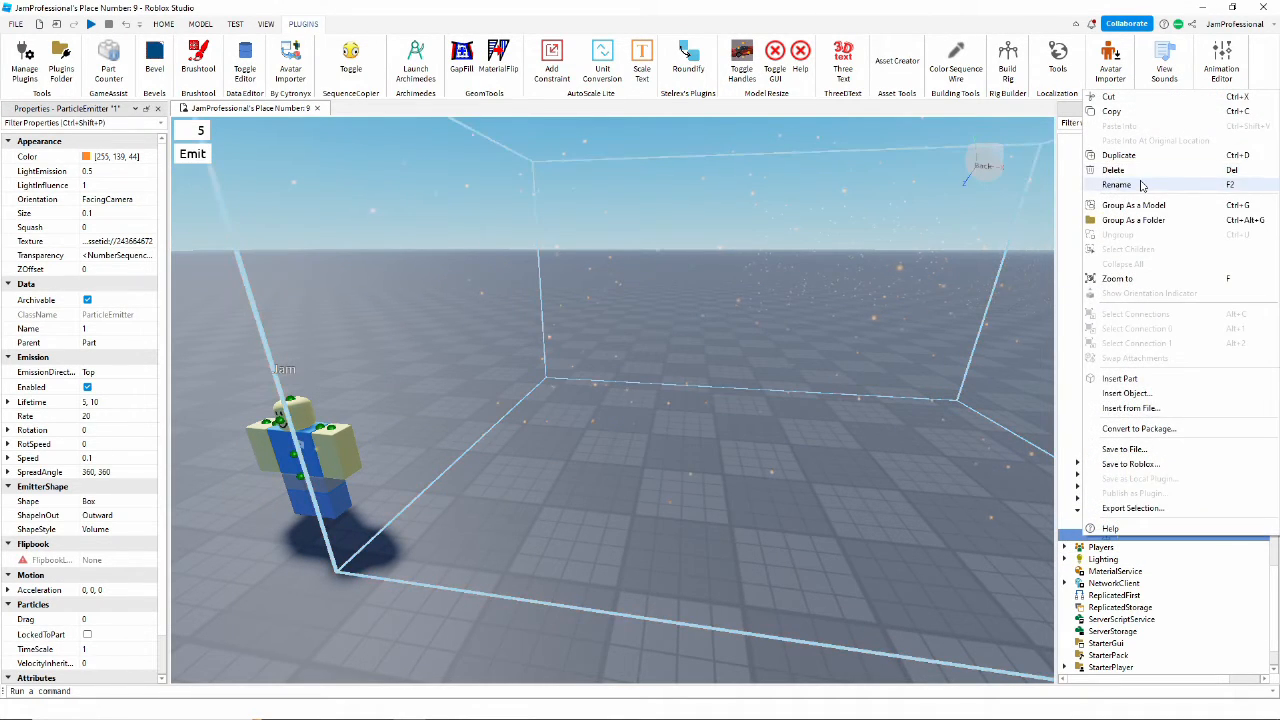
{"action": "left_click", "coordinate": [1140, 184]}
{"action": "type", "text": "2"}
{"action": "key", "text": "Return"}
Copy the texture asset ID from the decal of the thin four-pointed star tile with a glowing centre
{"action": "right_click_drag", "start_coordinate": [629, 417], "coordinate": [629, 417]}
{"action": "left_click", "coordinate": [494, 440]}
{"action": "key", "text": "a"}
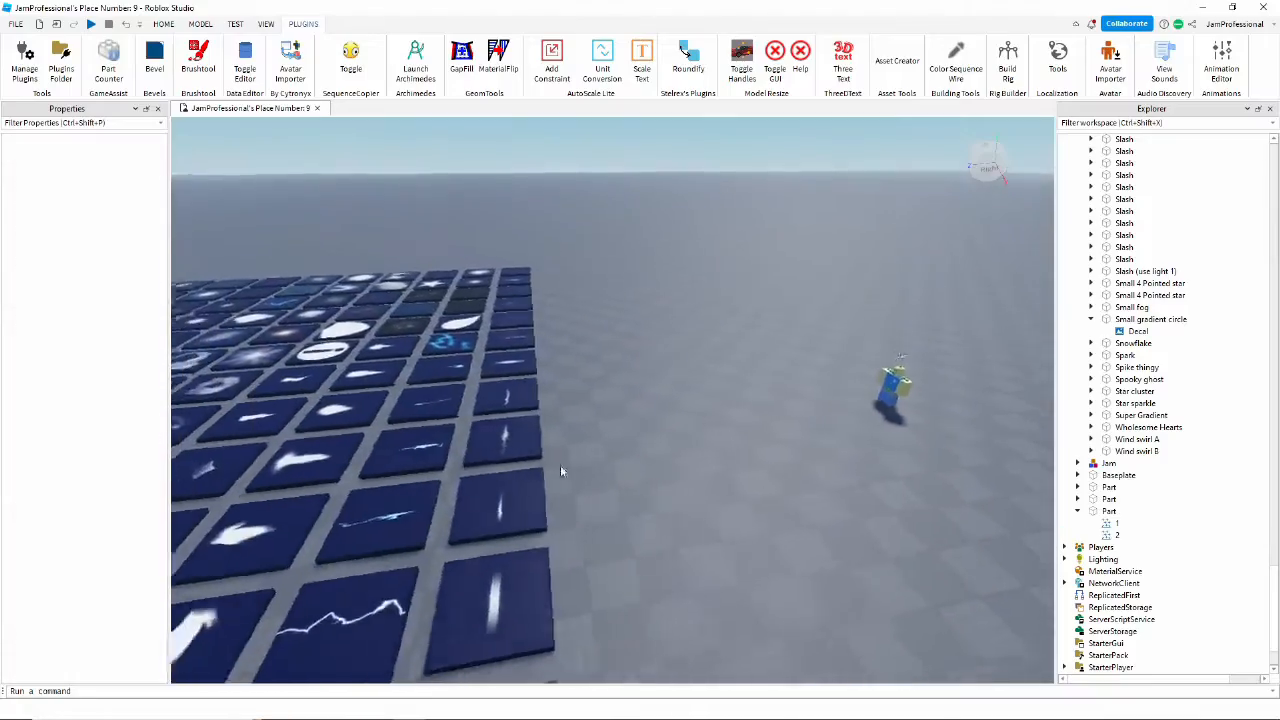
{"action": "right_click_drag", "start_coordinate": [754, 443], "coordinate": [765, 414]}
{"action": "key", "text": "a"}
{"action": "scroll", "coordinate": [765, 414], "scroll_direction": "up", "scroll_amount": 1}
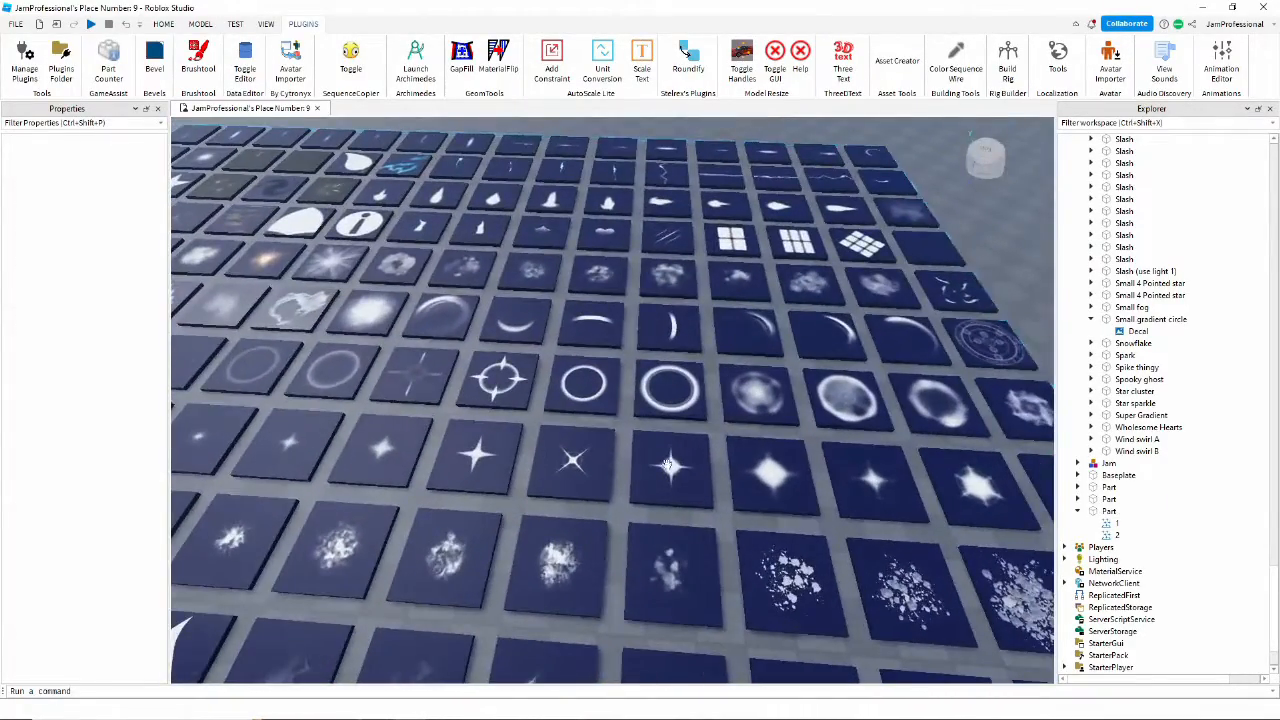
{"action": "left_click", "coordinate": [670, 464]}
{"action": "left_click", "coordinate": [139, 172]}
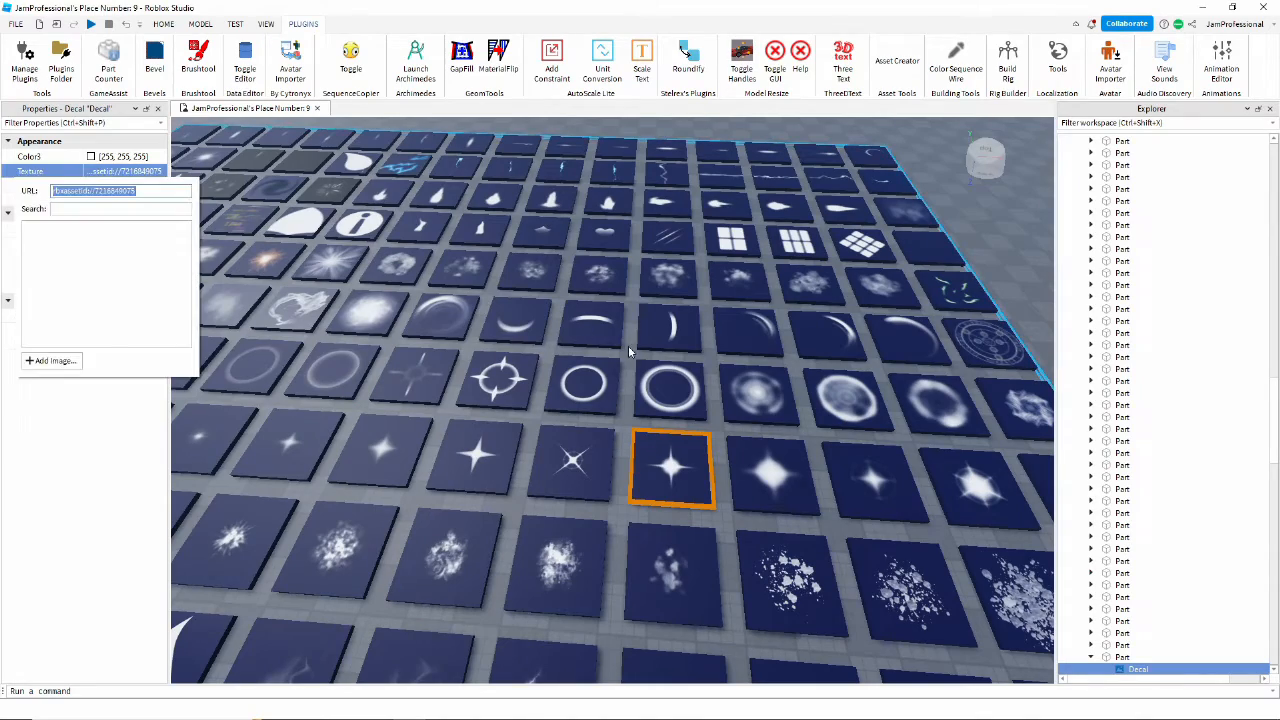
{"action": "key", "text": "w"}
{"action": "right_click_drag", "start_coordinate": [686, 376], "coordinate": [649, 366]}
{"action": "left_click", "coordinate": [651, 359]}
{"action": "key", "text": "w"}
{"action": "scroll", "coordinate": [1085, 587], "scroll_direction": "down", "scroll_amount": 1}
{"action": "scroll", "coordinate": [1085, 587], "scroll_direction": "down", "scroll_amount": 3}
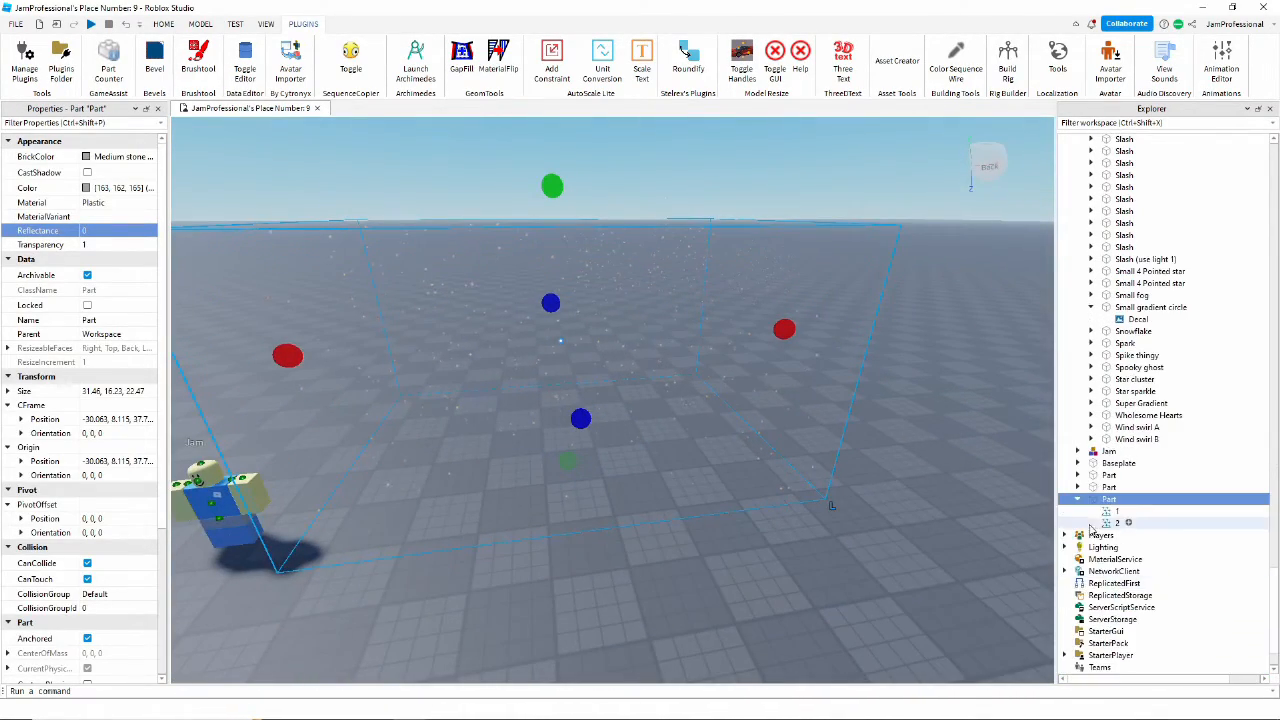
{"action": "left_click", "coordinate": [1117, 523]}
{"action": "left_click", "coordinate": [118, 241]}
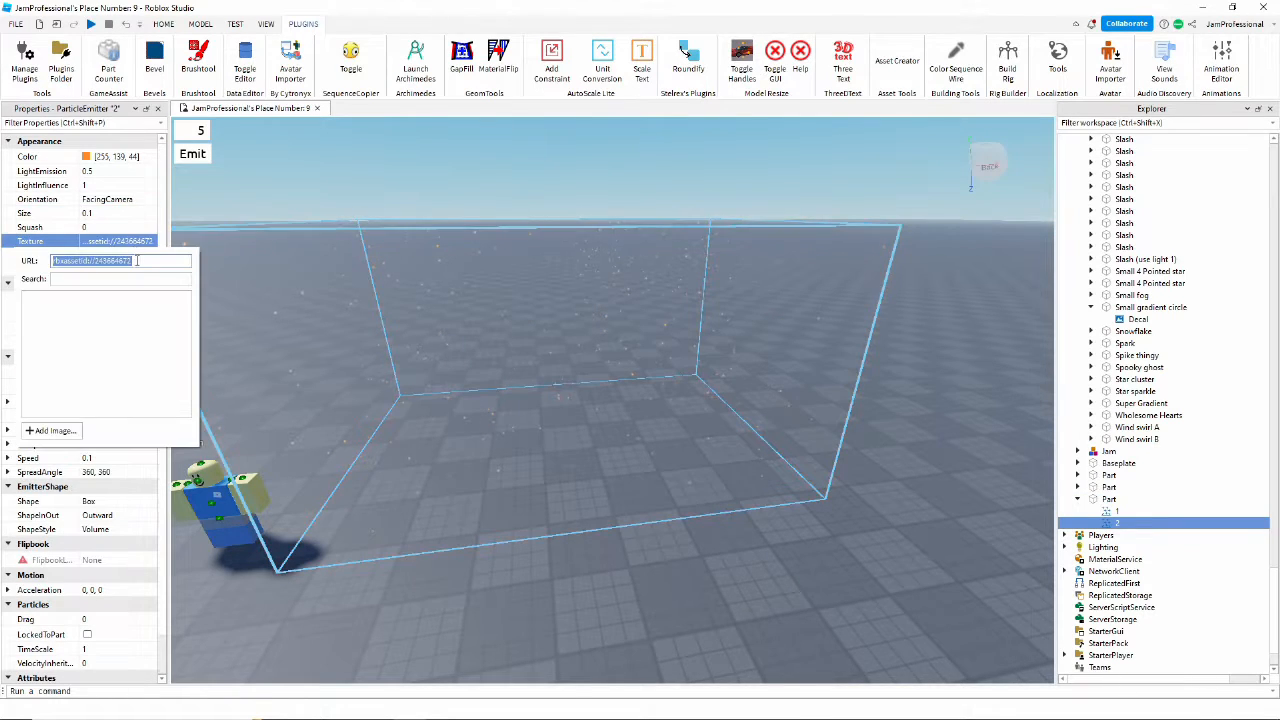
{"action": "right_click", "coordinate": [148, 278]}
{"action": "left_click", "coordinate": [177, 326]}
{"action": "key", "text": "w"}
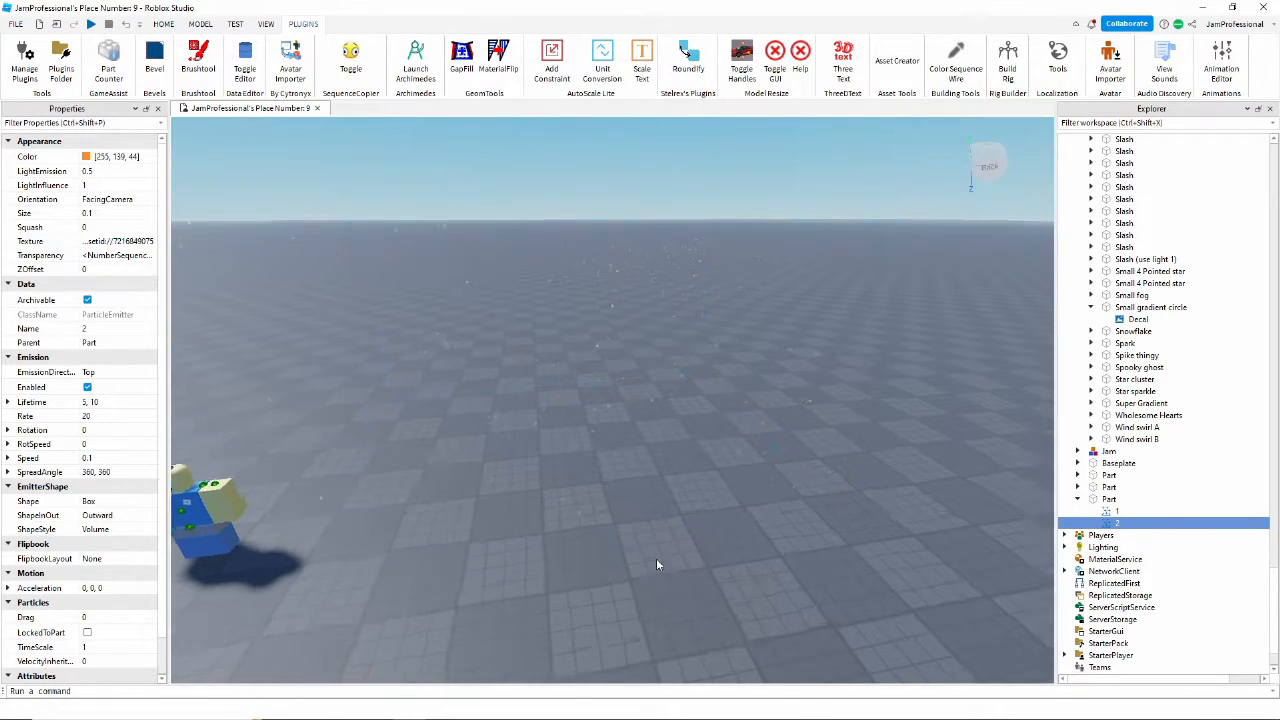
{"action": "left_click", "coordinate": [656, 558]}
{"action": "right_click_drag", "start_coordinate": [656, 558], "coordinate": [652, 555]}
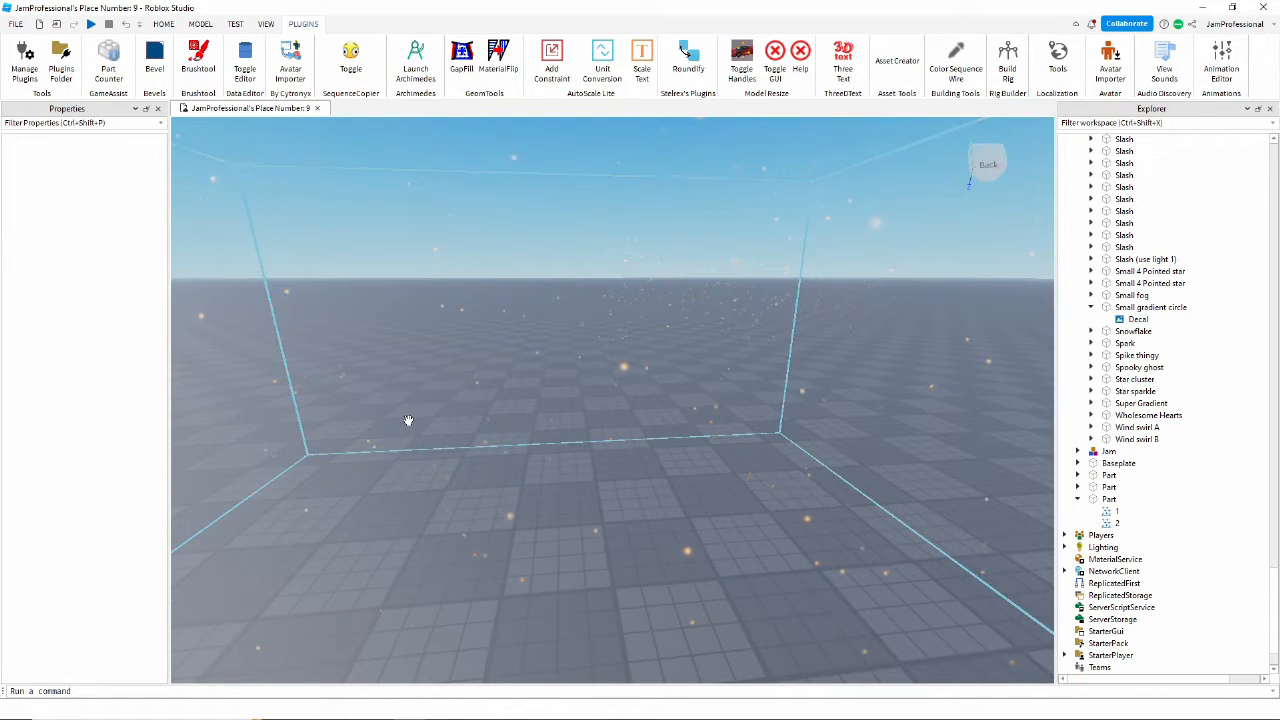
{"action": "key", "text": "a"}
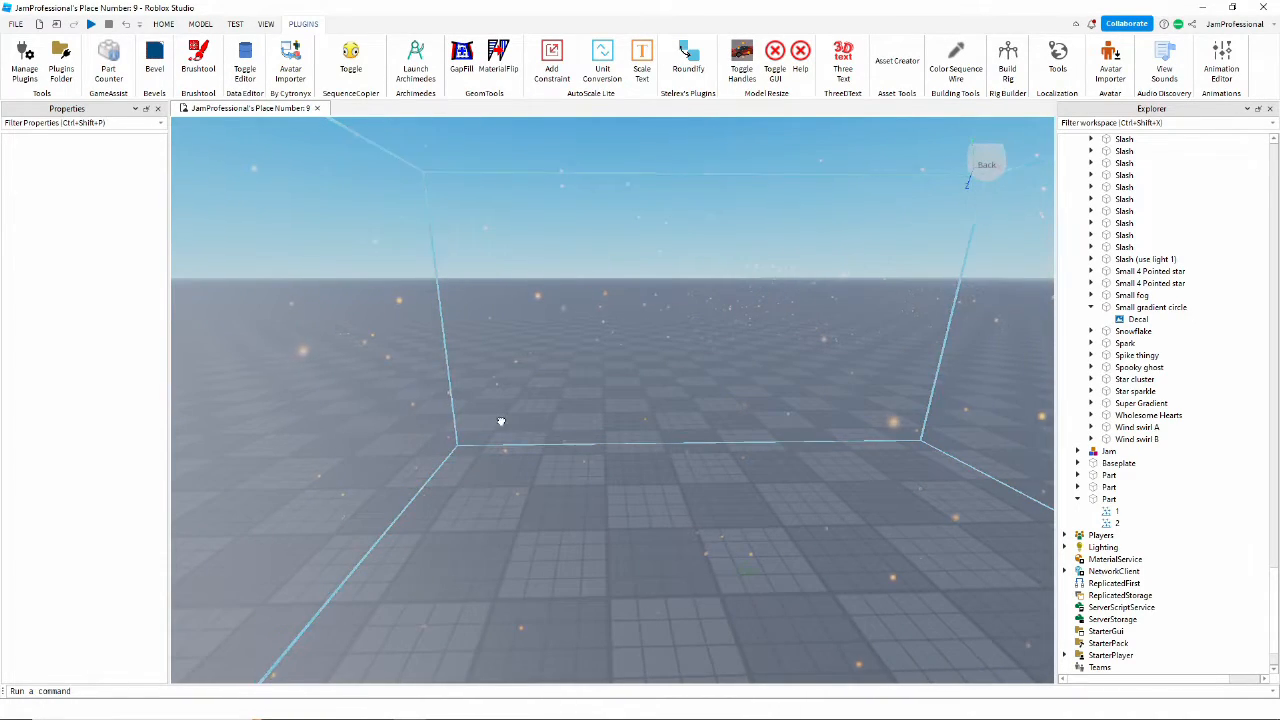
Set emitter 2's Size to 0.2 and look at its particles inside the box
{"action": "left_click", "coordinate": [501, 421]}
{"action": "left_click", "coordinate": [1117, 523]}
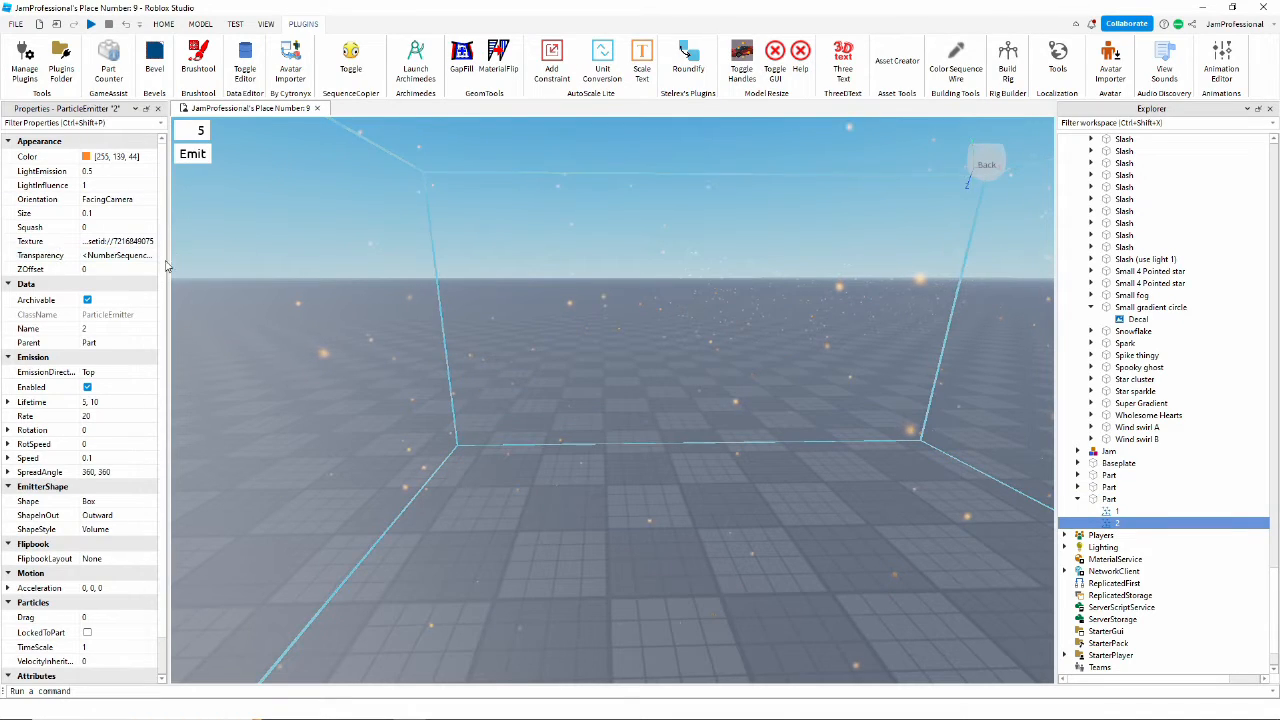
{"action": "left_click", "coordinate": [119, 213]}
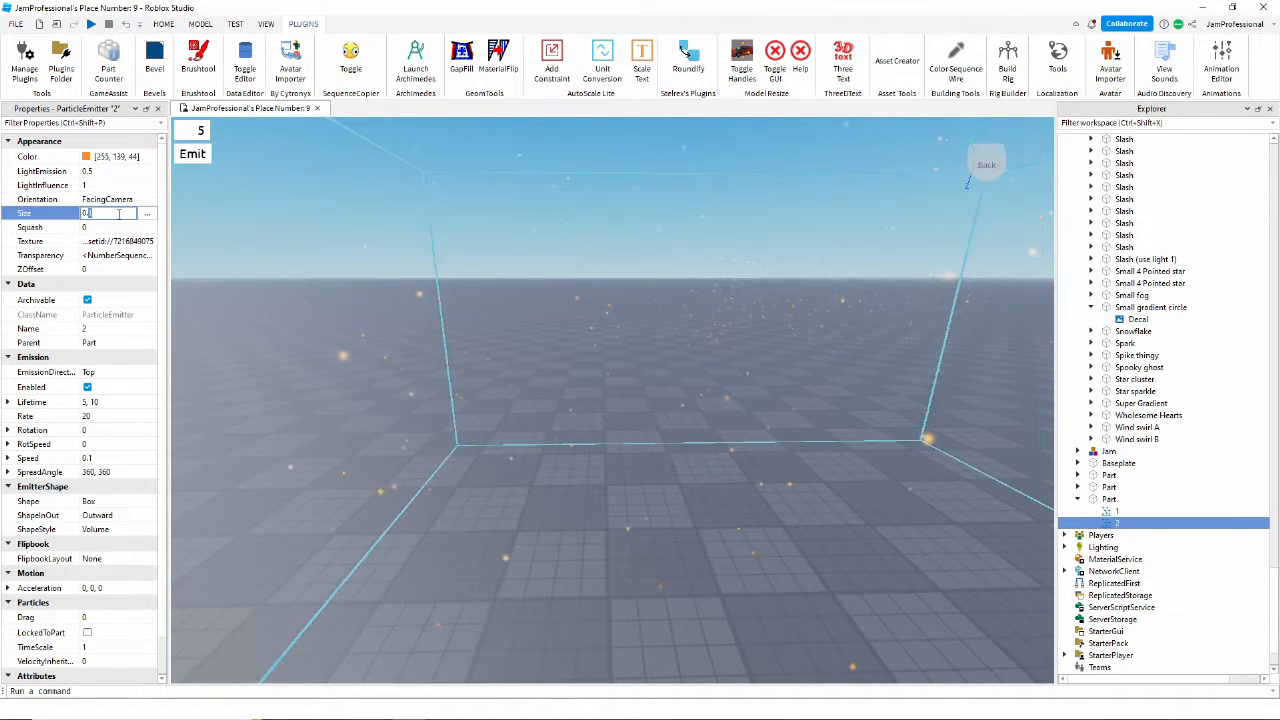
{"action": "right_click_drag", "start_coordinate": [487, 462], "coordinate": [487, 463]}
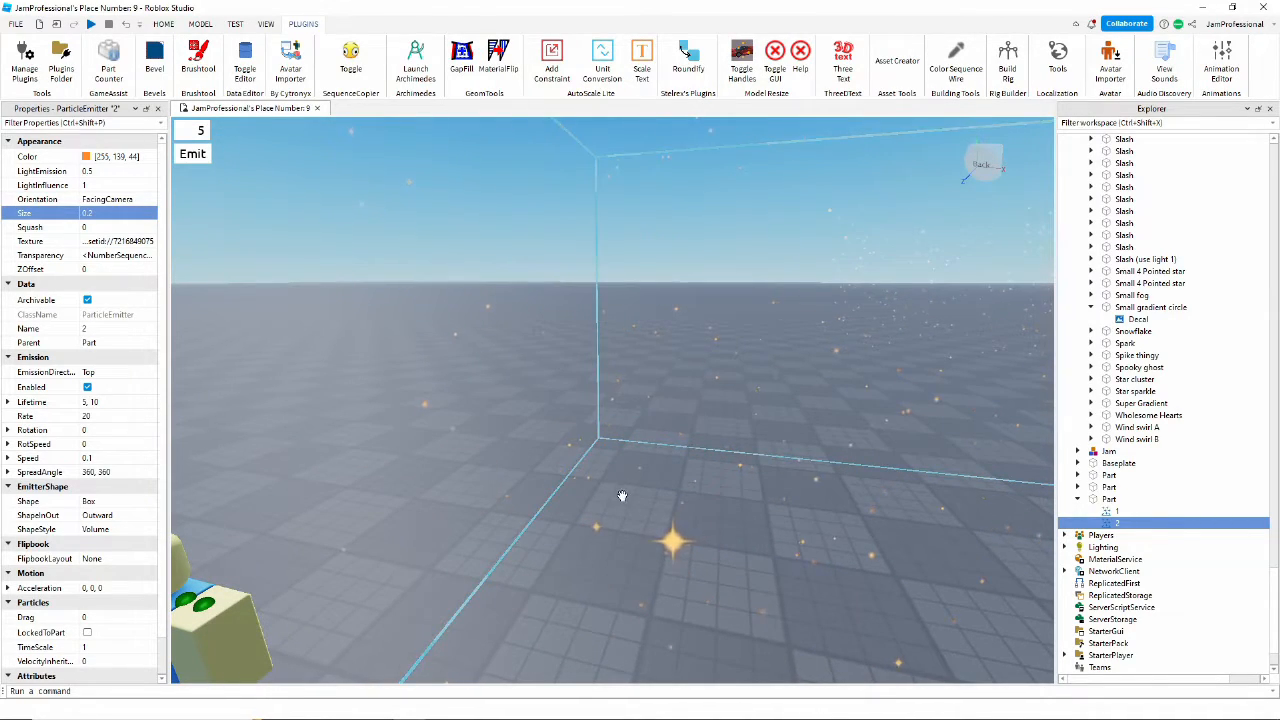
{"action": "right_click_drag", "start_coordinate": [588, 467], "coordinate": [592, 457]}
{"action": "right_click_drag", "start_coordinate": [707, 470], "coordinate": [636, 454]}
Copy the texture asset ID from the decal of the Burst light tile in the particle pack
{"action": "right_click_drag", "start_coordinate": [716, 357], "coordinate": [716, 357]}
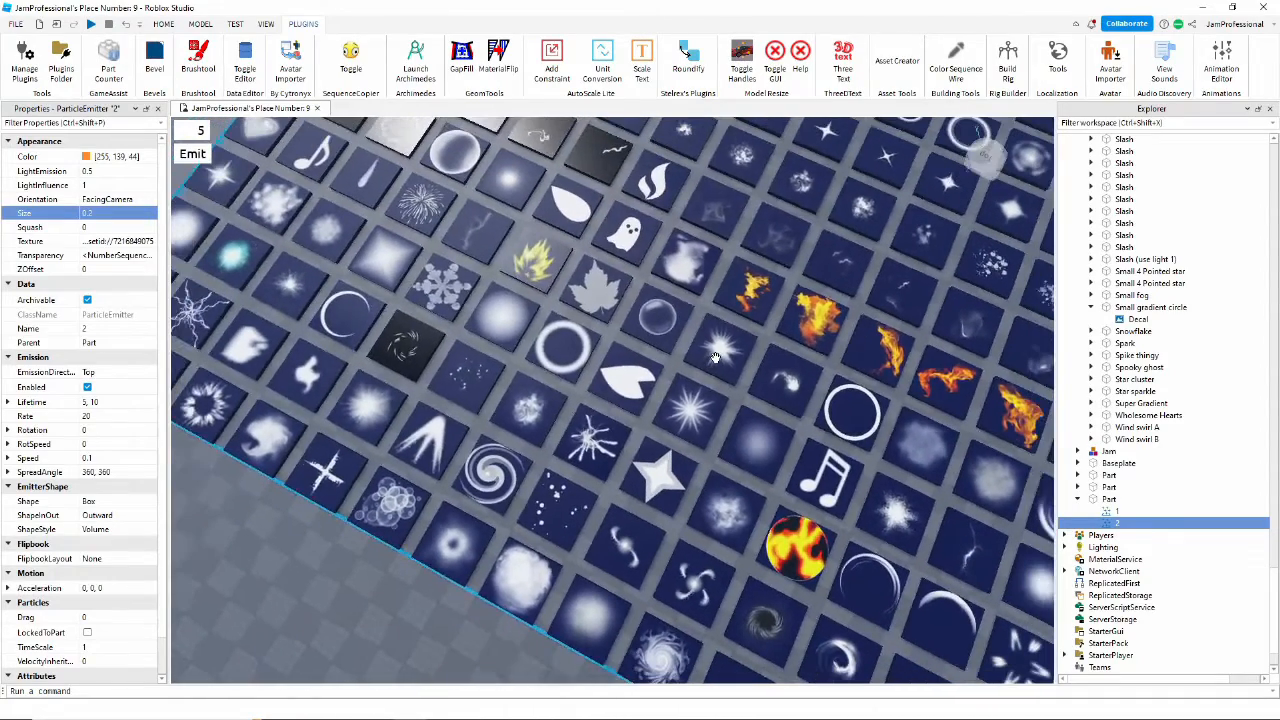
{"action": "left_click", "coordinate": [716, 357]}
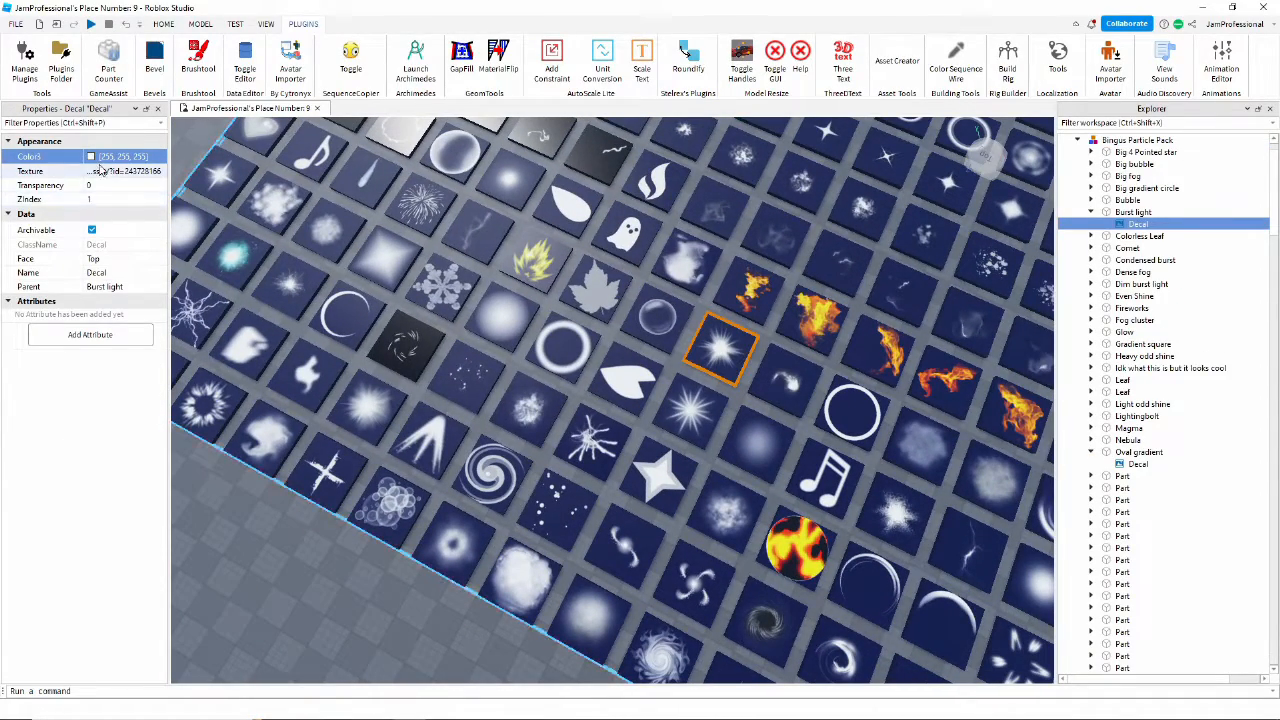
{"action": "left_click", "coordinate": [101, 170]}
{"action": "key", "text": "ctrl+c"}
{"action": "right_click", "coordinate": [115, 189]}
{"action": "left_click", "coordinate": [154, 246]}
Replace emitter 2's Texture with the copied burst light texture, asset ID 243728166
{"action": "scroll", "coordinate": [663, 277], "scroll_direction": "down", "scroll_amount": 10}
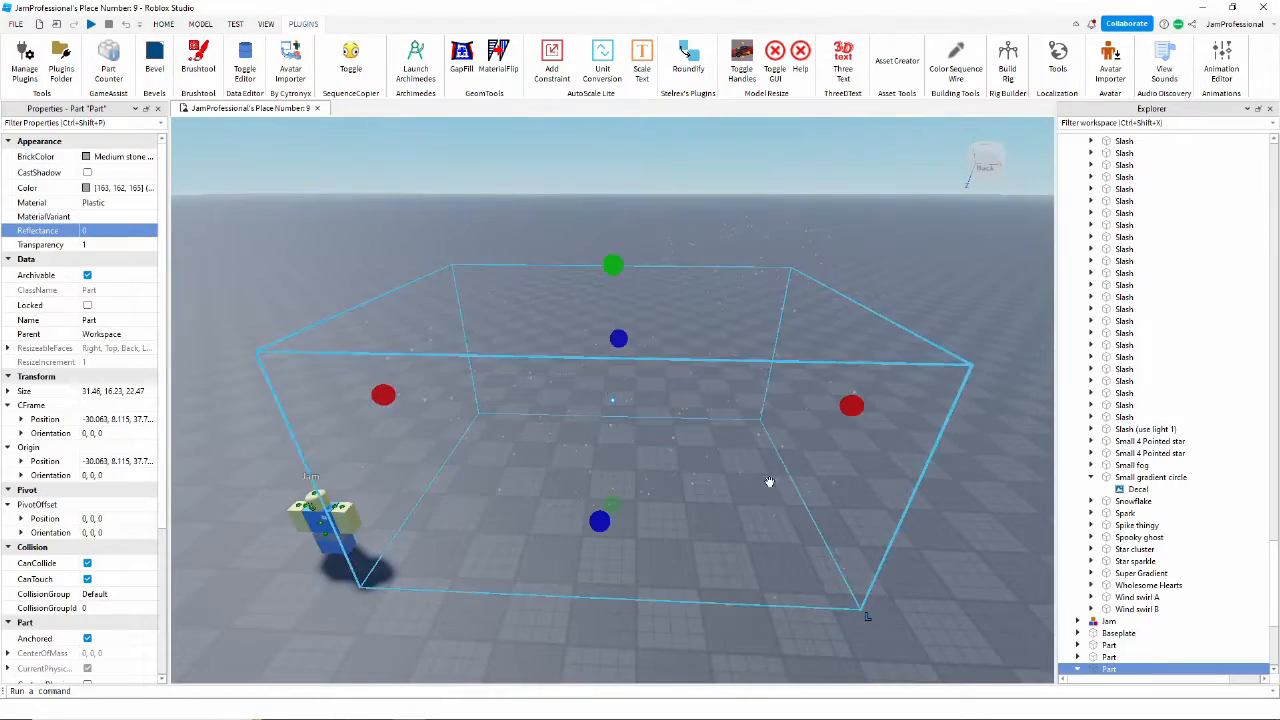
{"action": "right_click_drag", "start_coordinate": [769, 482], "coordinate": [734, 517]}
{"action": "scroll", "coordinate": [703, 503], "scroll_direction": "up", "scroll_amount": 3}
{"action": "scroll", "coordinate": [1117, 586], "scroll_direction": "down", "scroll_amount": 4}
{"action": "left_click", "coordinate": [1105, 557]}
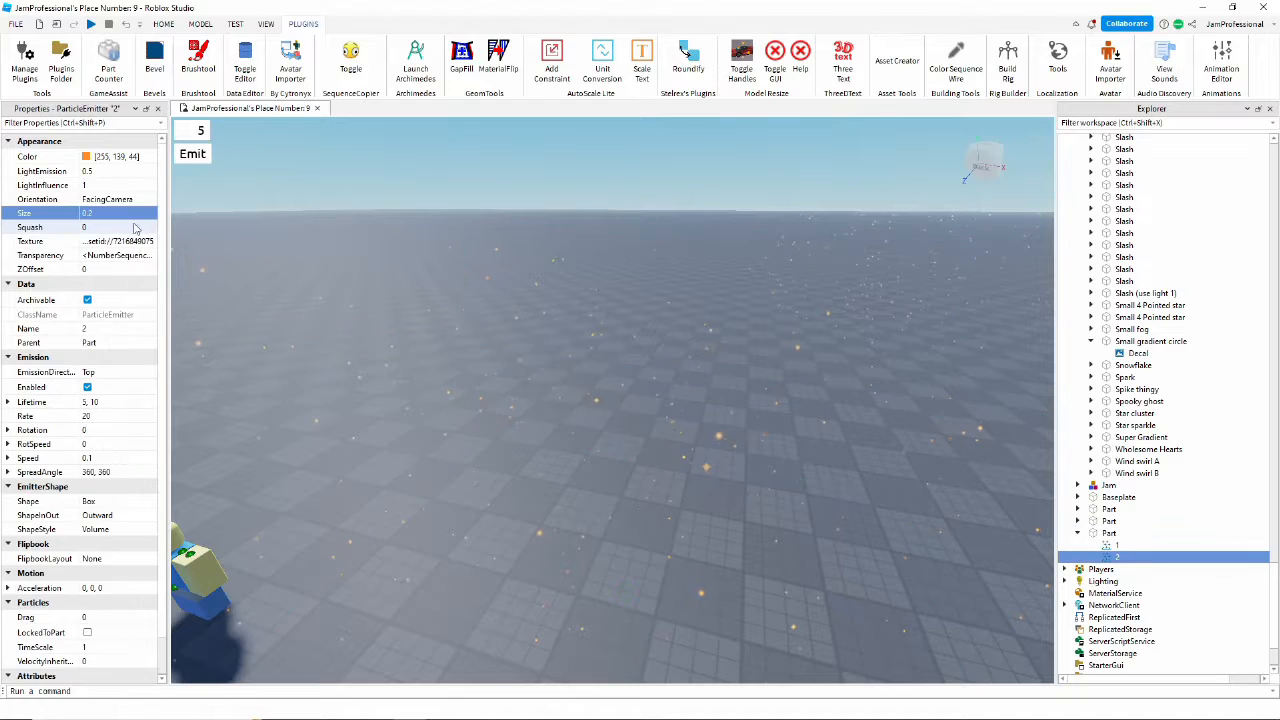
{"action": "left_click", "coordinate": [127, 243]}
{"action": "right_click", "coordinate": [132, 261]}
{"action": "left_click", "coordinate": [188, 333]}
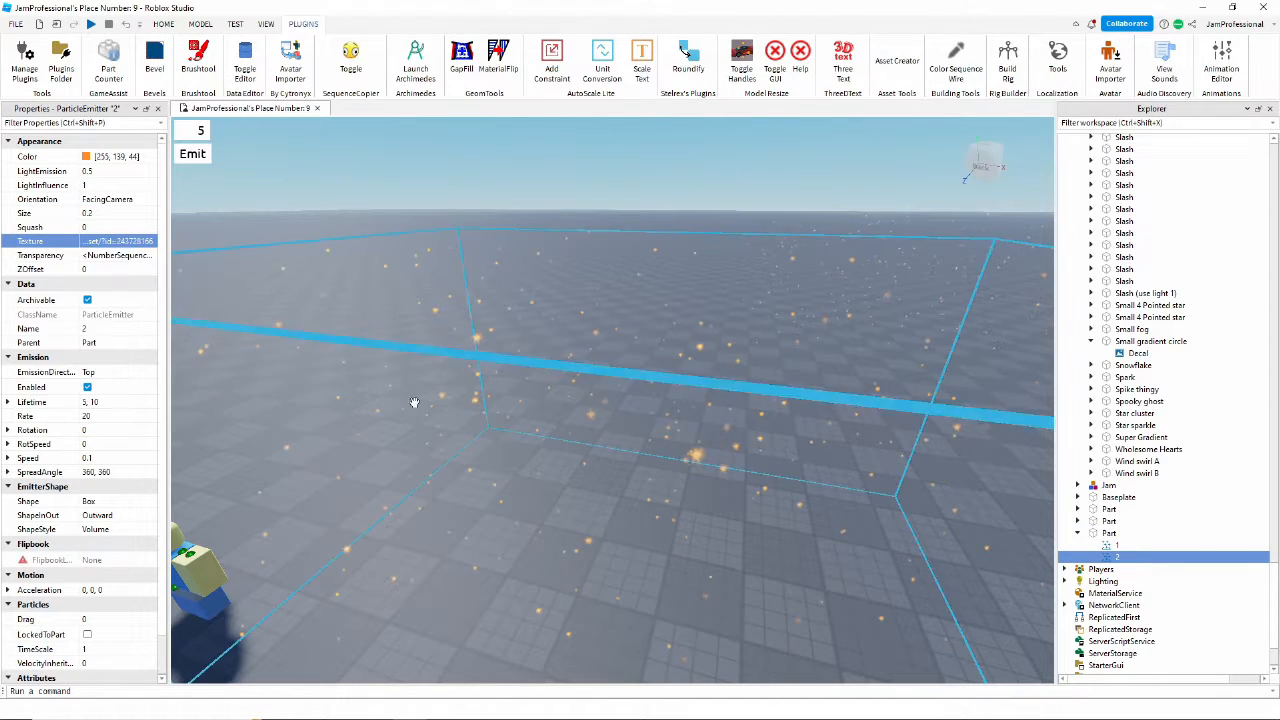
Set the Size of emitter 2's burst particles to 0.1
{"action": "right_click_drag", "start_coordinate": [600, 458], "coordinate": [600, 458]}
{"action": "left_click", "coordinate": [108, 213]}
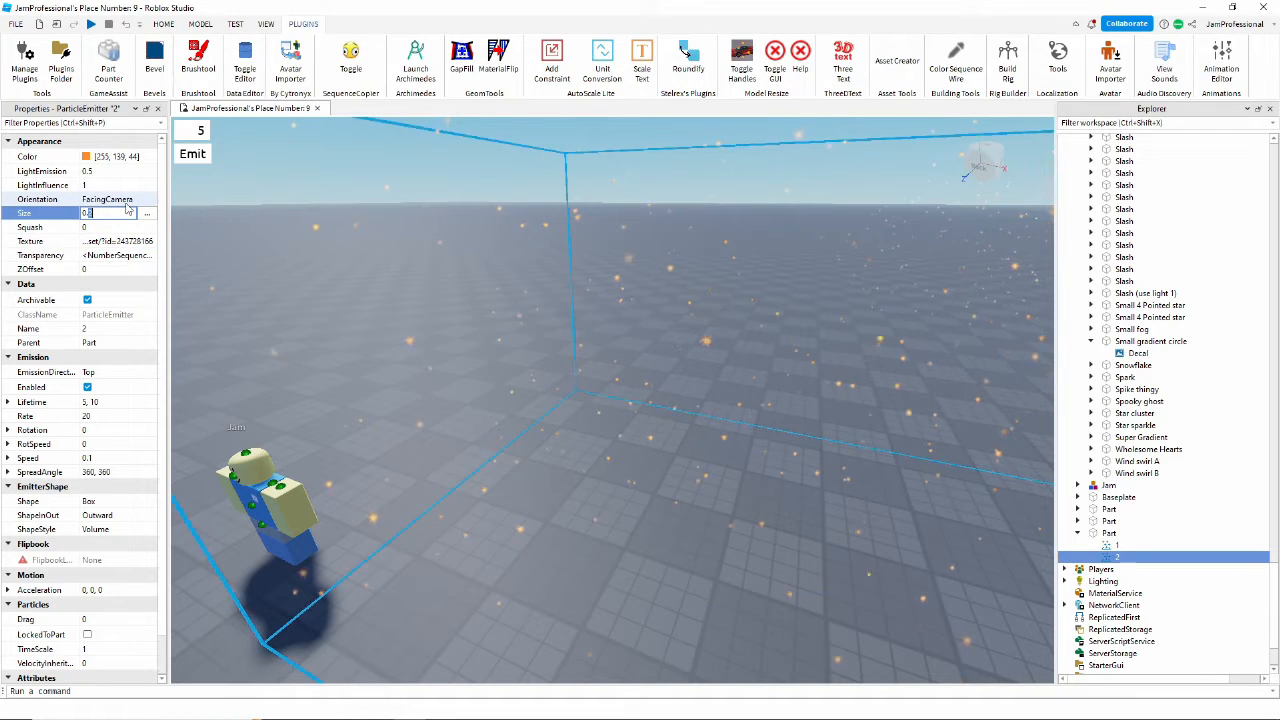
{"action": "type", "text": "0.1"}
{"action": "key", "text": "Return"}
Change emitter 2's Color to a deeper orange, RGB 244, 112, 35
{"action": "left_click", "coordinate": [110, 156]}
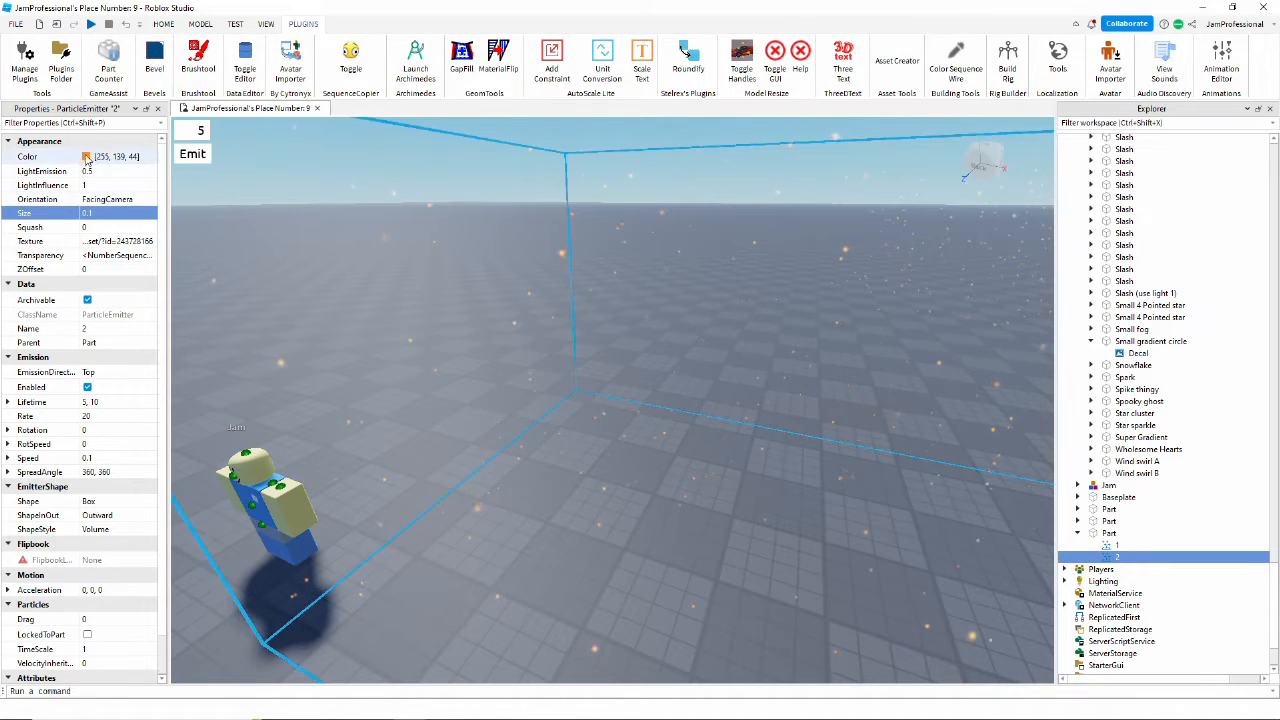
{"action": "left_click", "coordinate": [147, 157]}
{"action": "left_click_drag", "start_coordinate": [530, 215], "coordinate": [479, 216]}
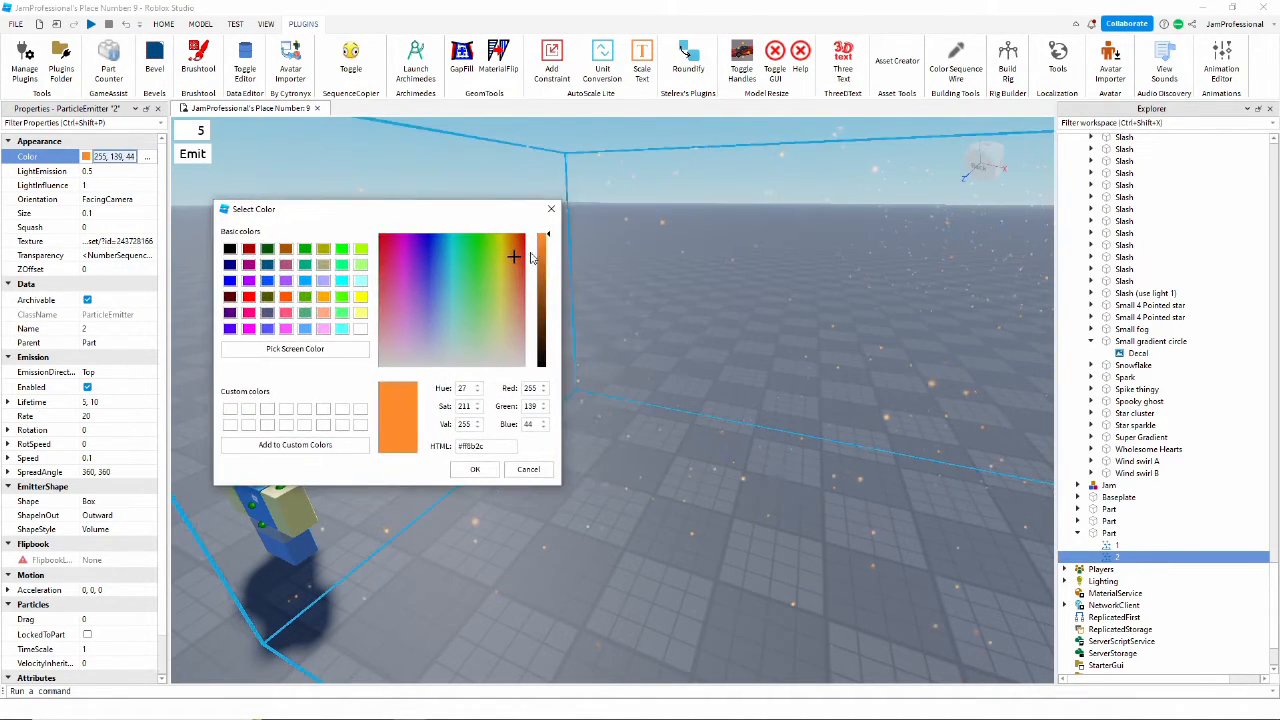
{"action": "left_click", "coordinate": [545, 272]}
{"action": "left_click", "coordinate": [519, 255]}
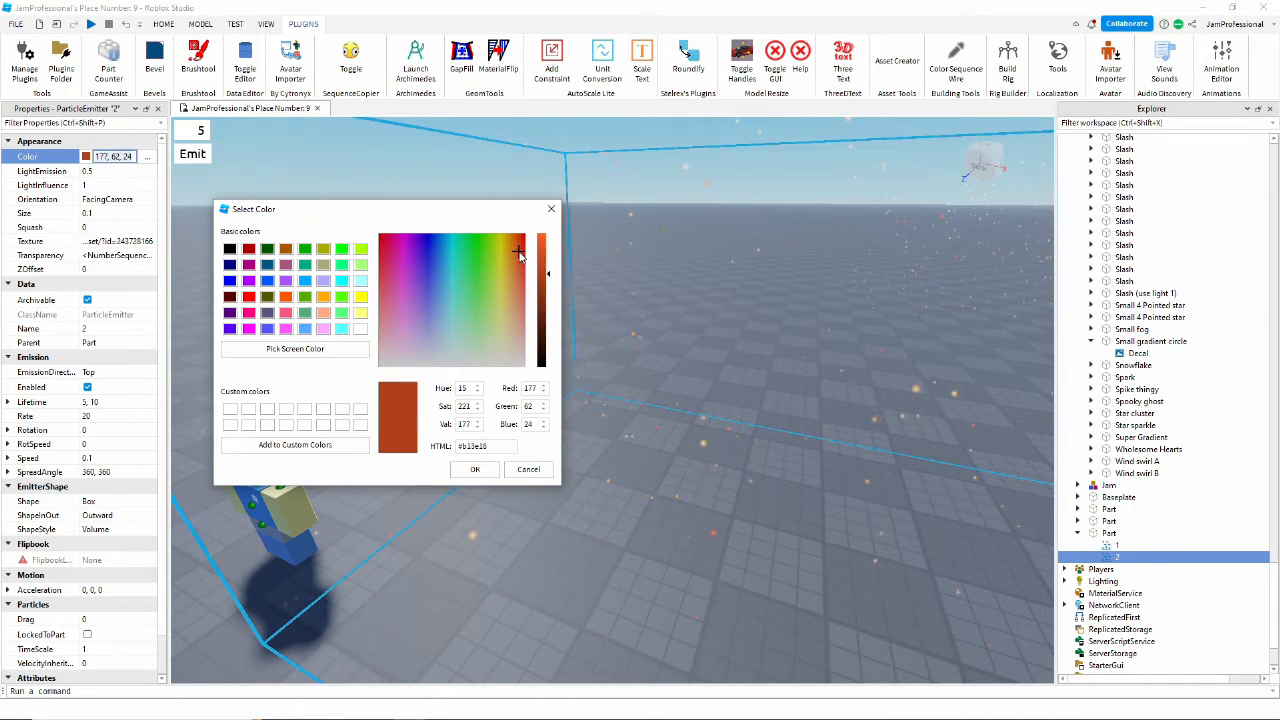
{"action": "left_click_drag", "start_coordinate": [520, 256], "coordinate": [544, 239]}
{"action": "left_click", "coordinate": [544, 254]}
{"action": "left_click", "coordinate": [481, 470]}
Set emitter 2's LightEmission to 0.9 and check the glow near the avatar
{"action": "left_click", "coordinate": [149, 172]}
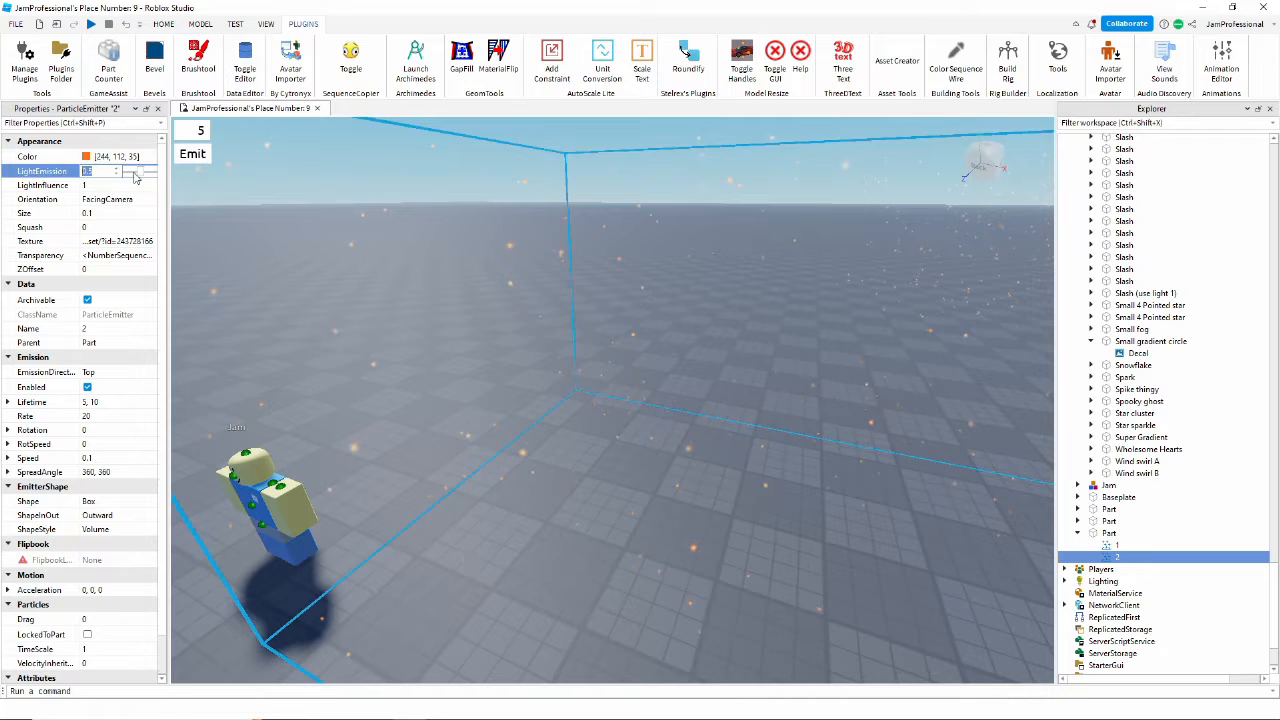
{"action": "left_click_drag", "start_coordinate": [136, 172], "coordinate": [149, 174]}
{"action": "right_click_drag", "start_coordinate": [531, 411], "coordinate": [534, 411]}
{"action": "right_click_drag", "start_coordinate": [346, 462], "coordinate": [346, 462]}
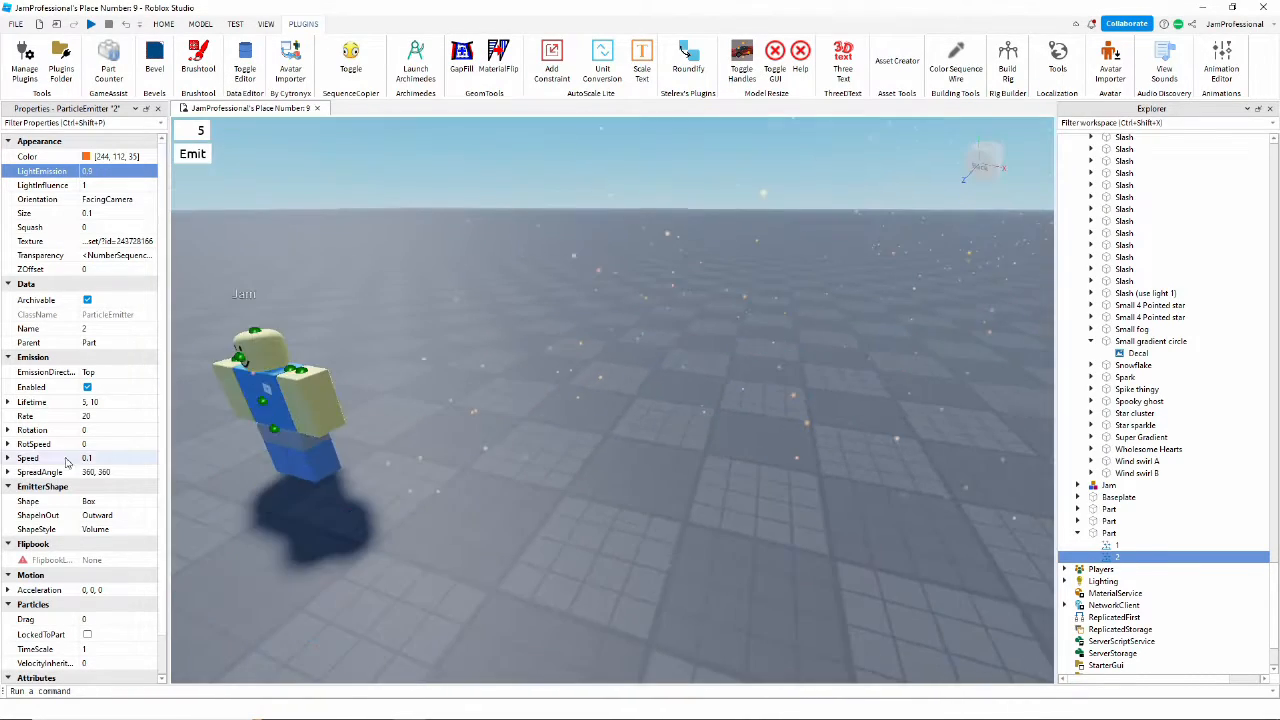
{"action": "key", "text": "s"}
Set emitter 2's Rotation range to -360, 360 and view the particles up close
{"action": "left_click", "coordinate": [112, 429]}
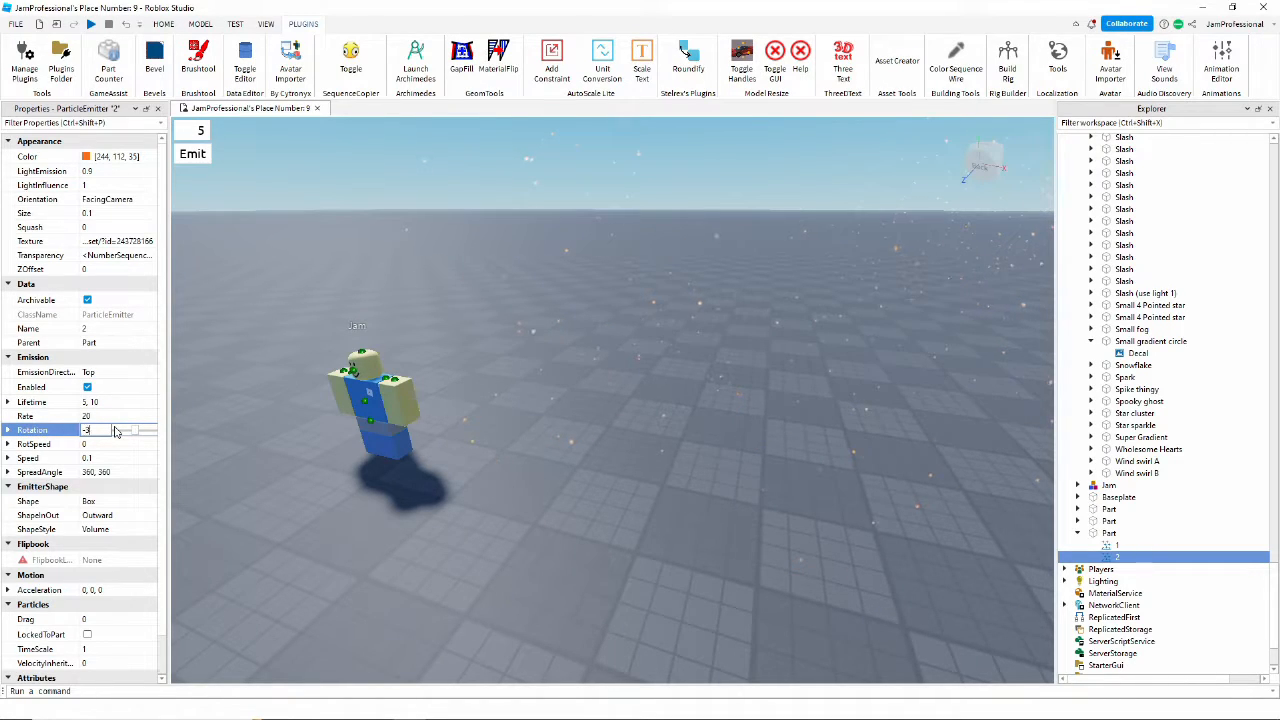
{"action": "right_click_drag", "start_coordinate": [729, 497], "coordinate": [729, 497]}
{"action": "key", "text": "w"}
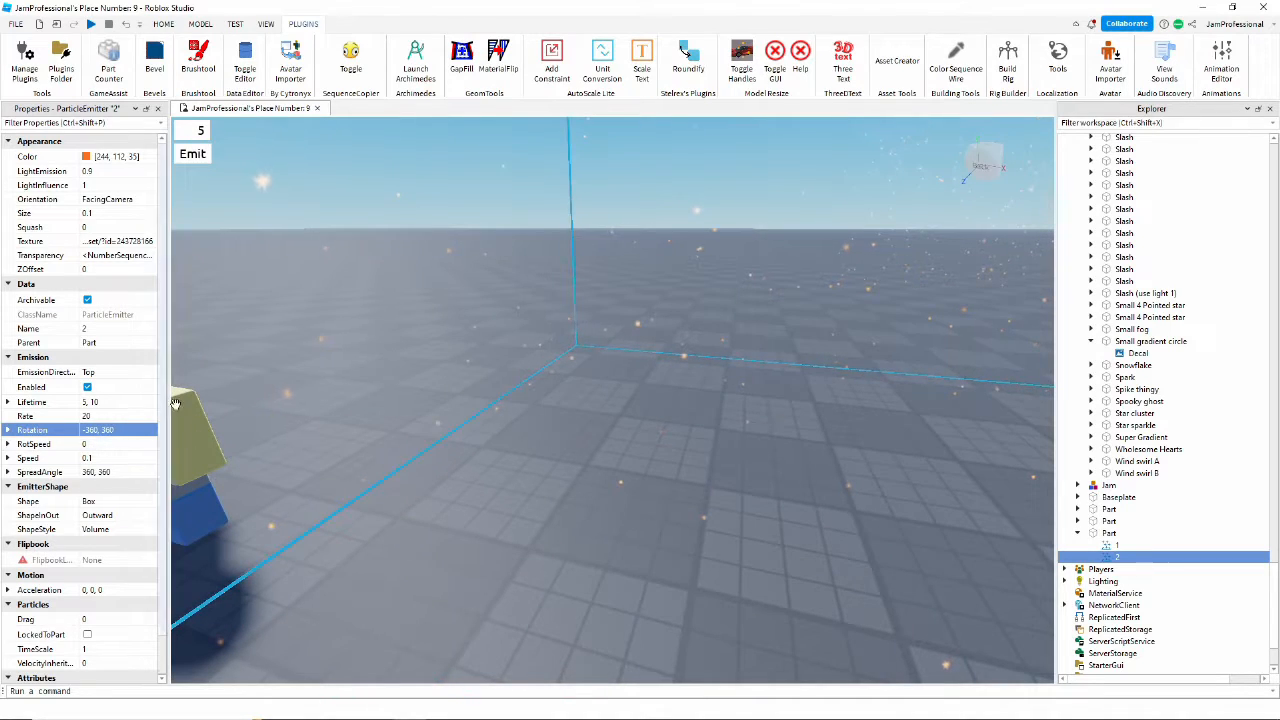
{"action": "right_click_drag", "start_coordinate": [599, 427], "coordinate": [599, 426]}
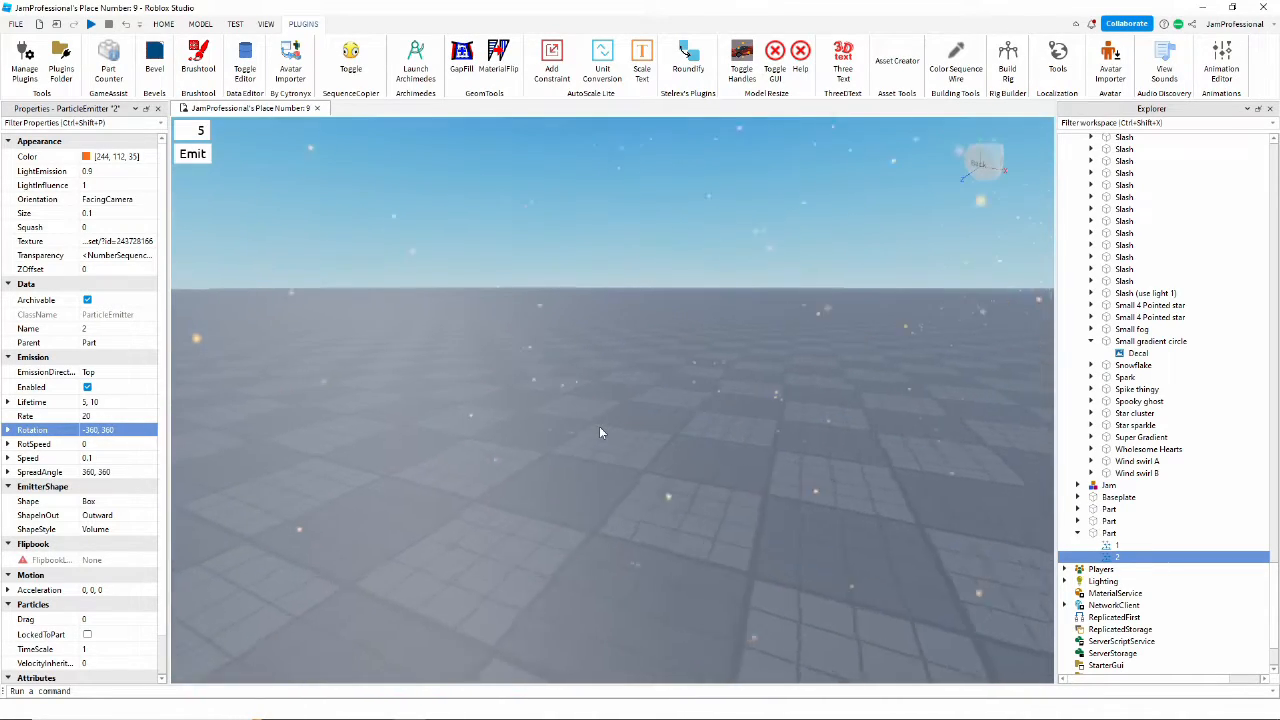
Set emitter 2's RotSpeed to 5 and check the spinning particles from several angles
{"action": "left_click", "coordinate": [112, 444]}
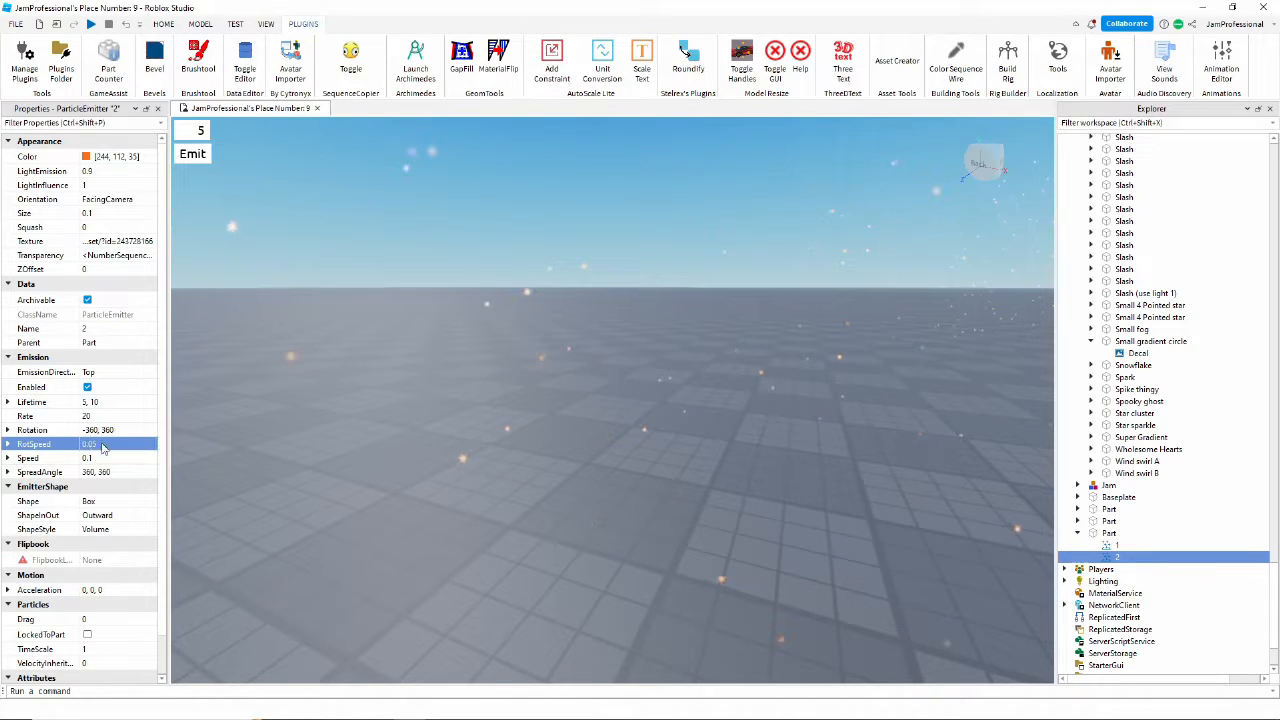
{"action": "right_click_drag", "start_coordinate": [470, 491], "coordinate": [470, 491]}
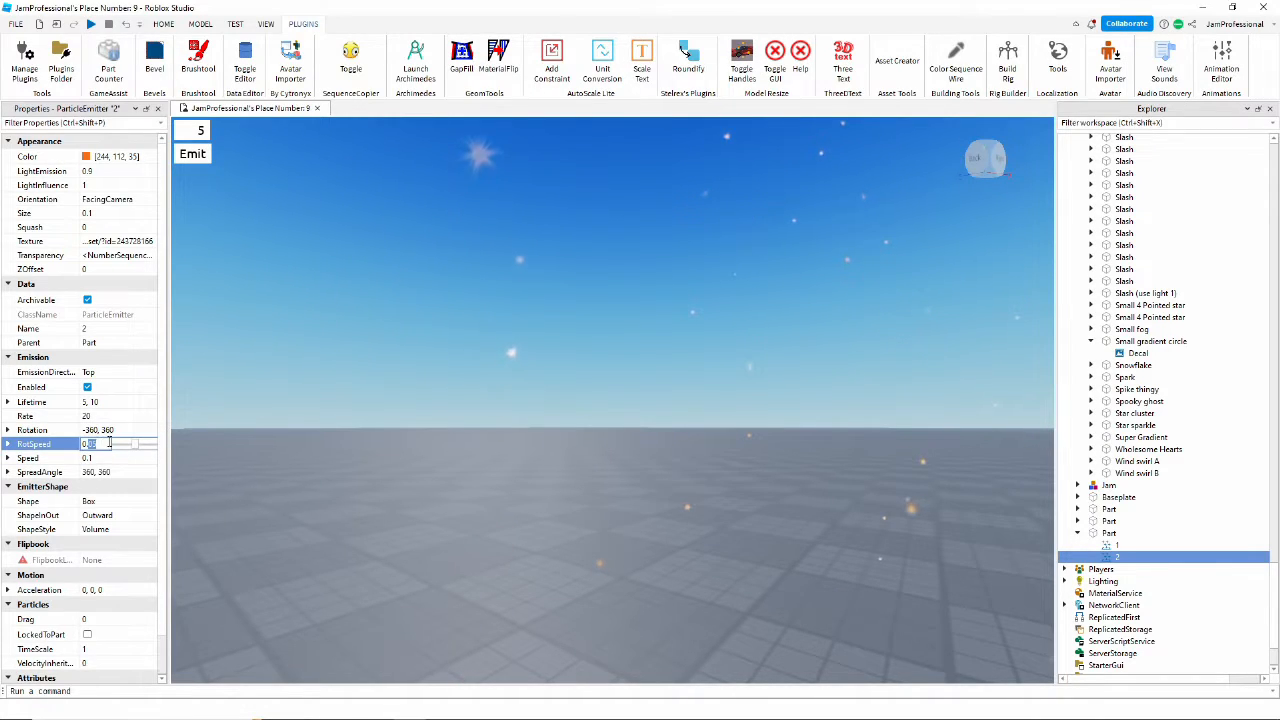
{"action": "right_click_drag", "start_coordinate": [560, 381], "coordinate": [560, 383]}
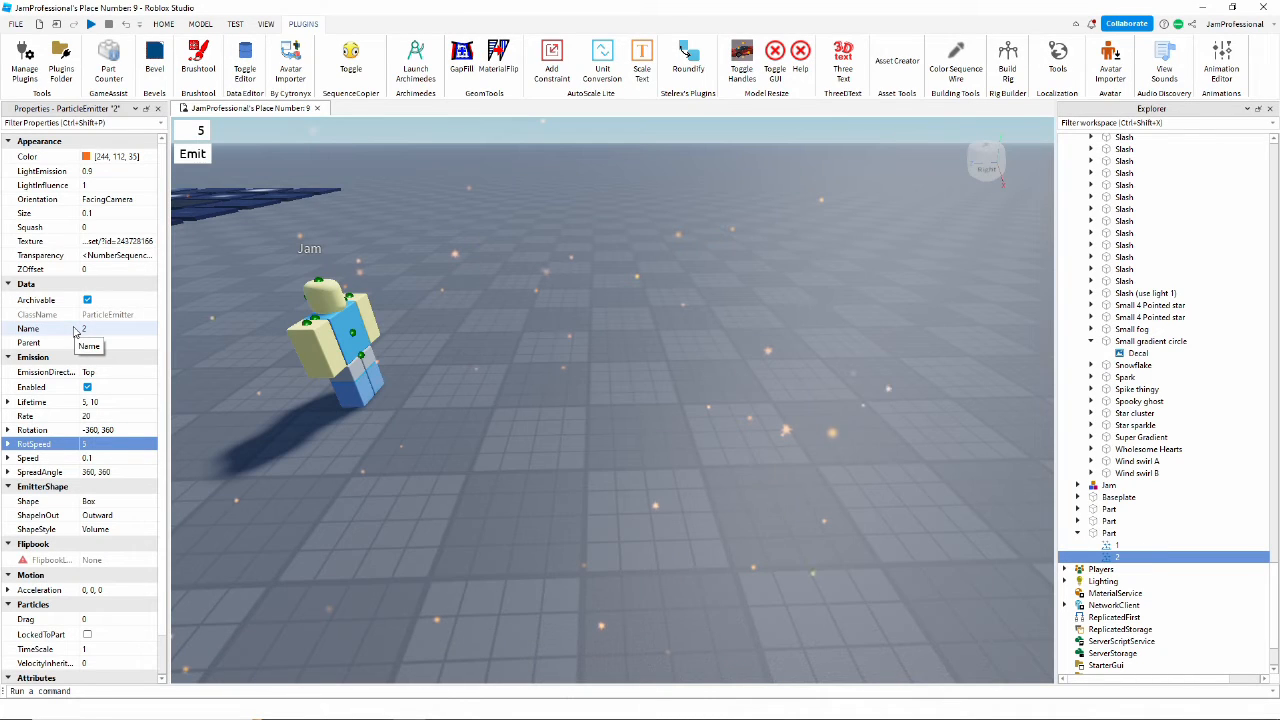
{"action": "right_click_drag", "start_coordinate": [252, 321], "coordinate": [252, 321]}
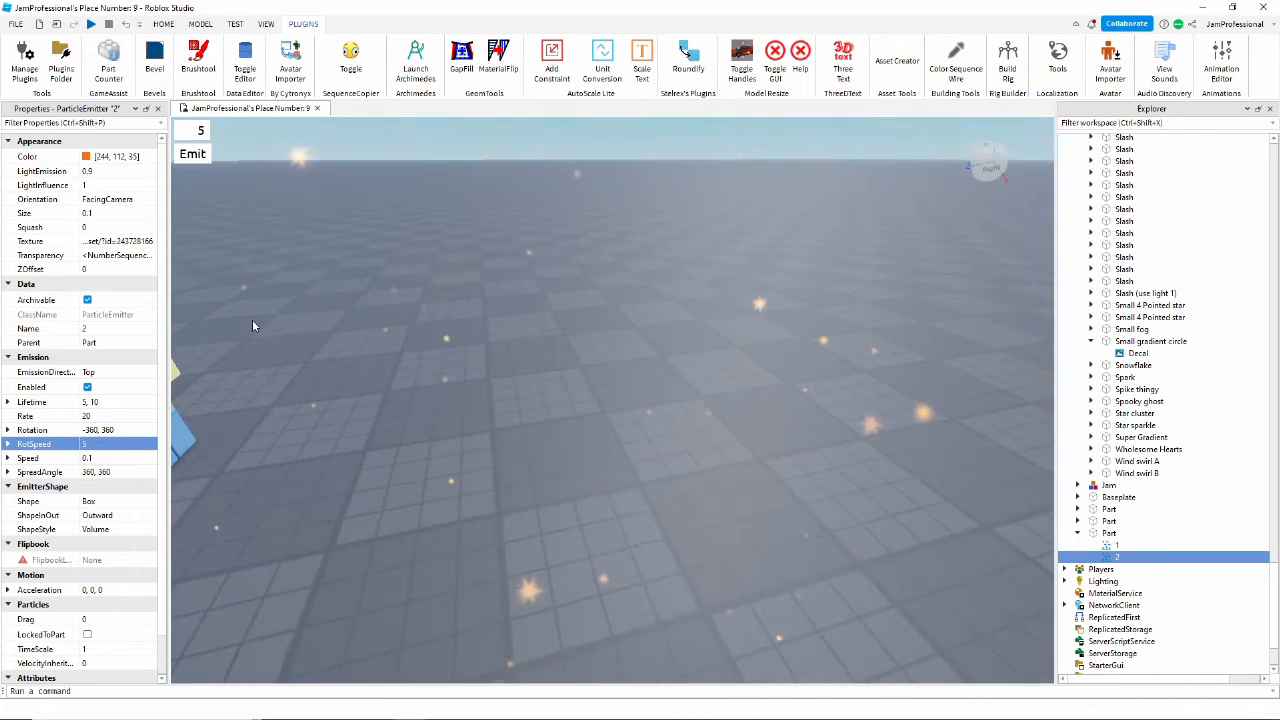
{"action": "right_click_drag", "start_coordinate": [480, 375], "coordinate": [419, 363]}
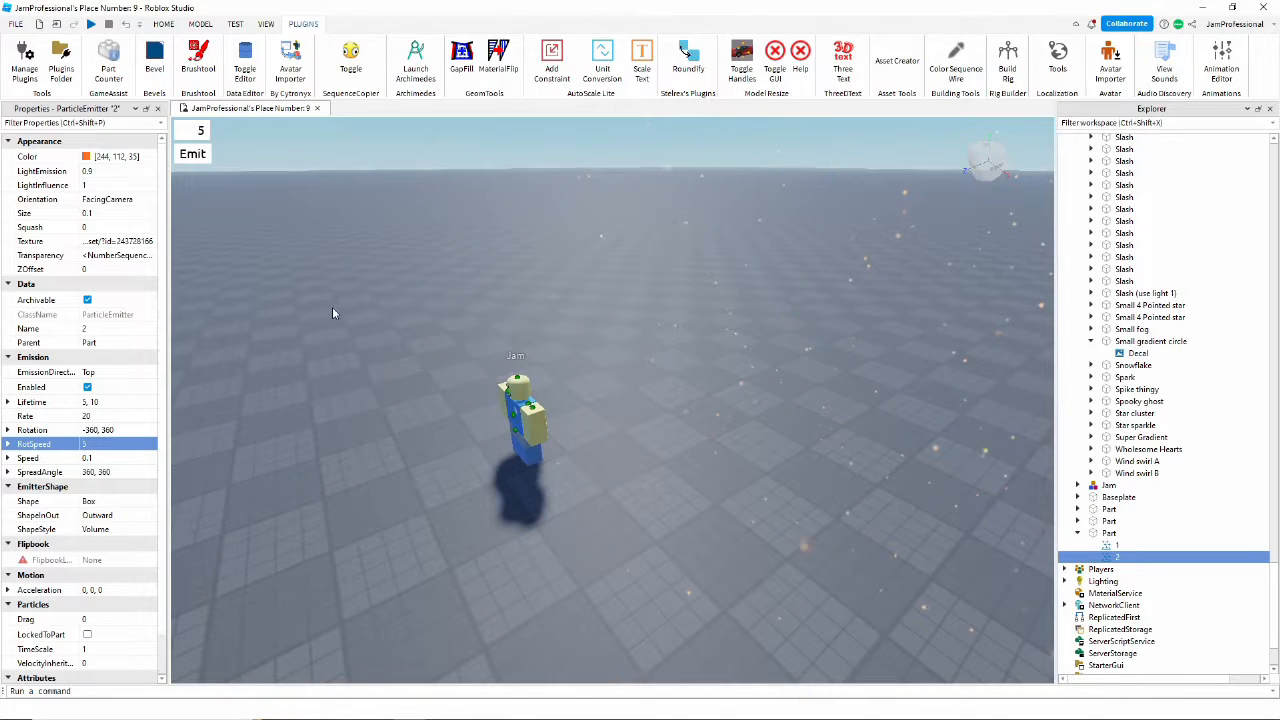
{"action": "right_click_drag", "start_coordinate": [333, 313], "coordinate": [333, 313]}
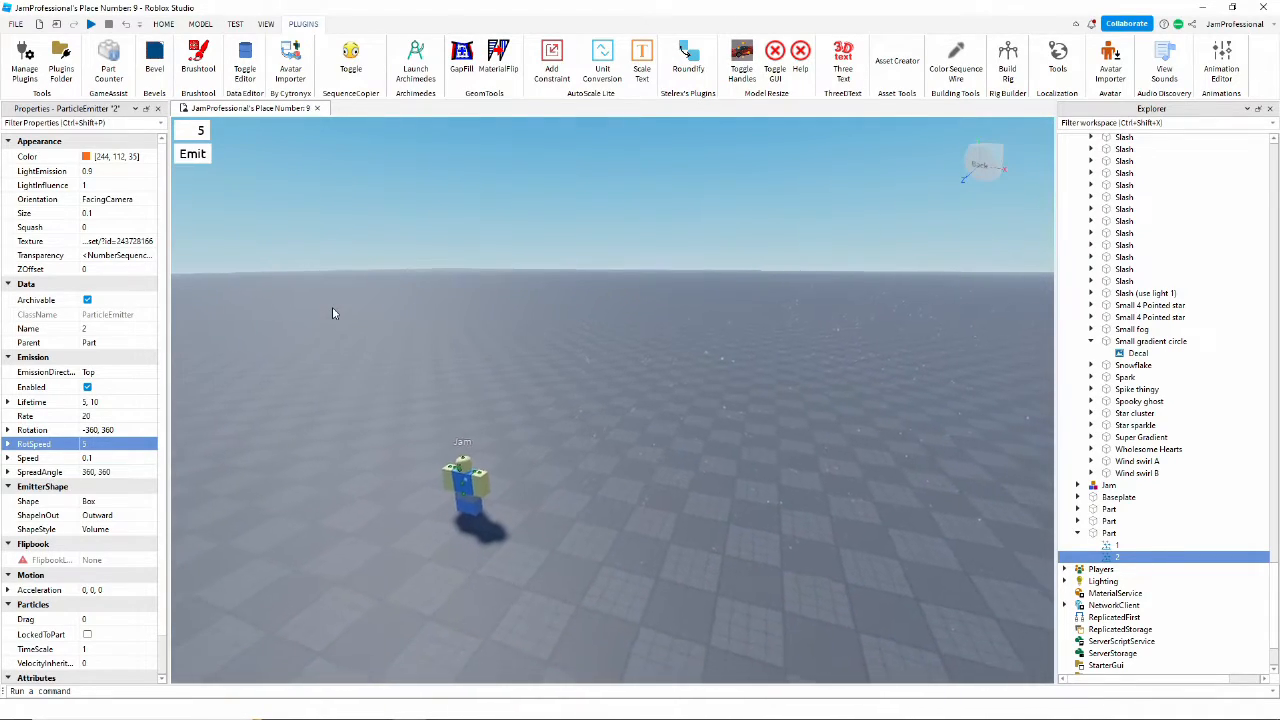
Set the emission Rate to 40 on both emitter 1 and emitter 2
{"action": "key", "text": "d"}
{"action": "left_click", "coordinate": [560, 480]}
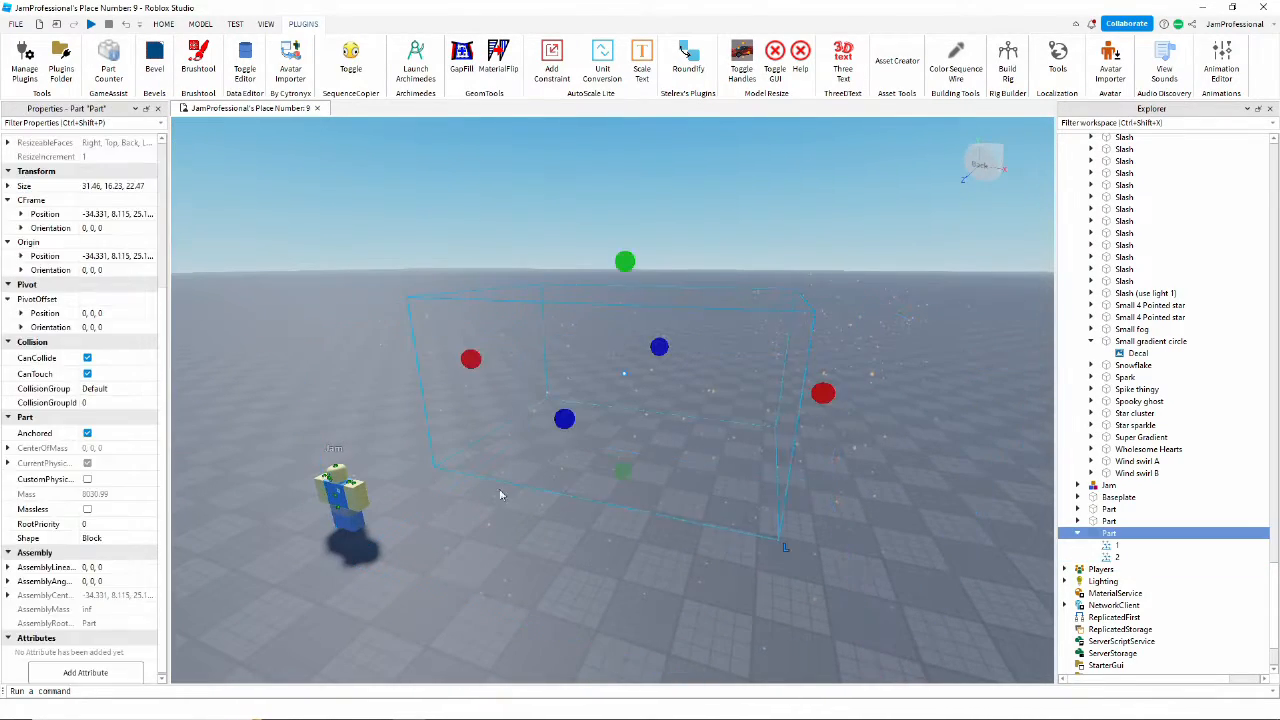
{"action": "left_click", "coordinate": [1112, 545]}
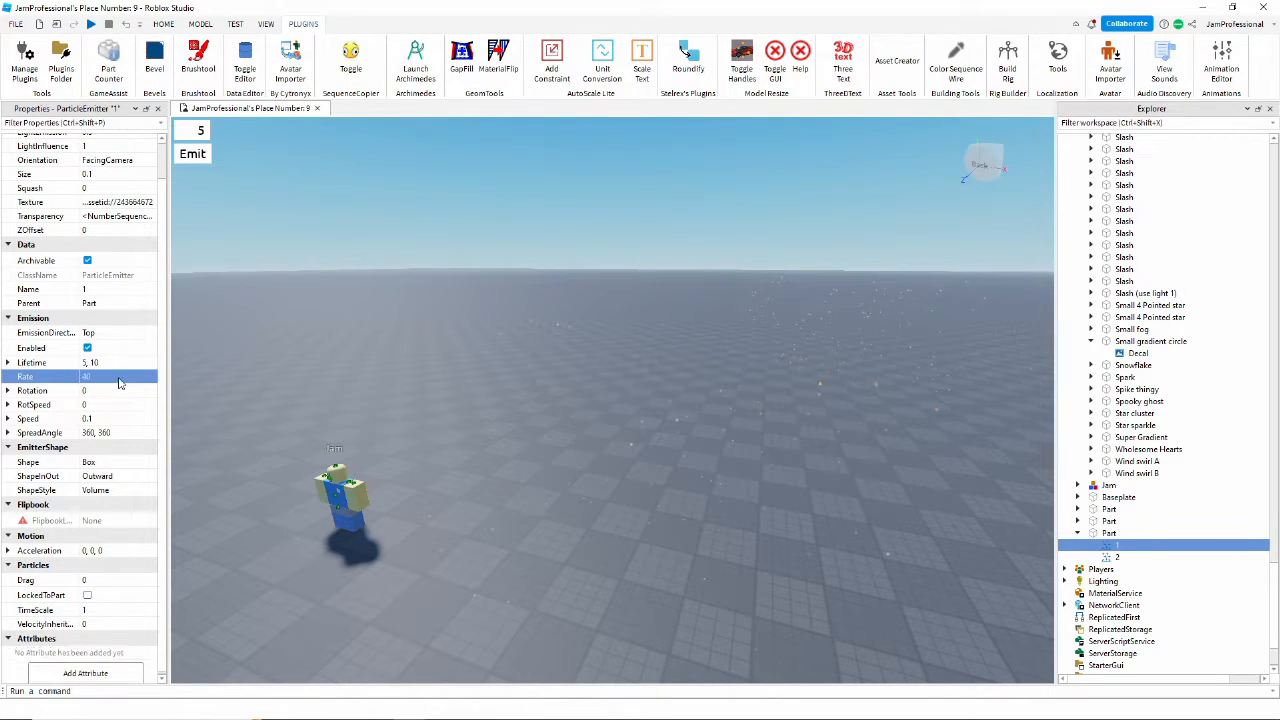
{"action": "left_click", "coordinate": [581, 478]}
{"action": "left_click", "coordinate": [1112, 557]}
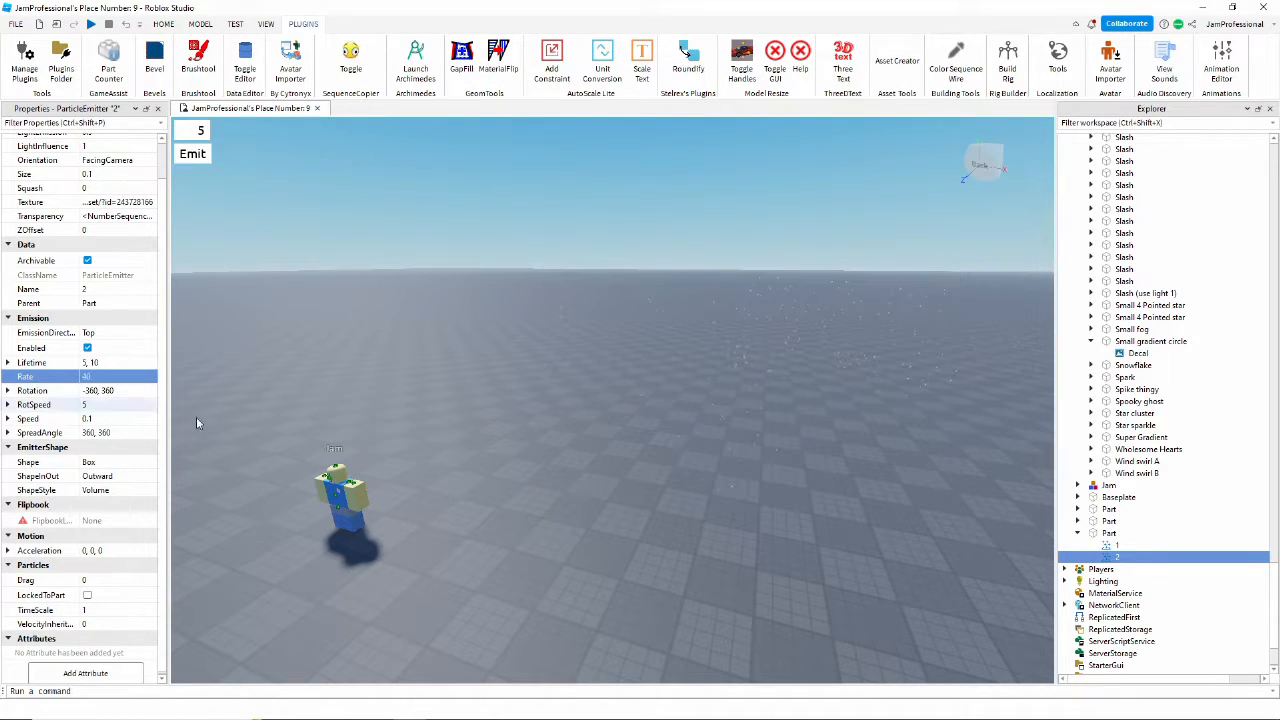
{"action": "scroll", "coordinate": [605, 551], "scroll_direction": "down", "scroll_amount": 5}
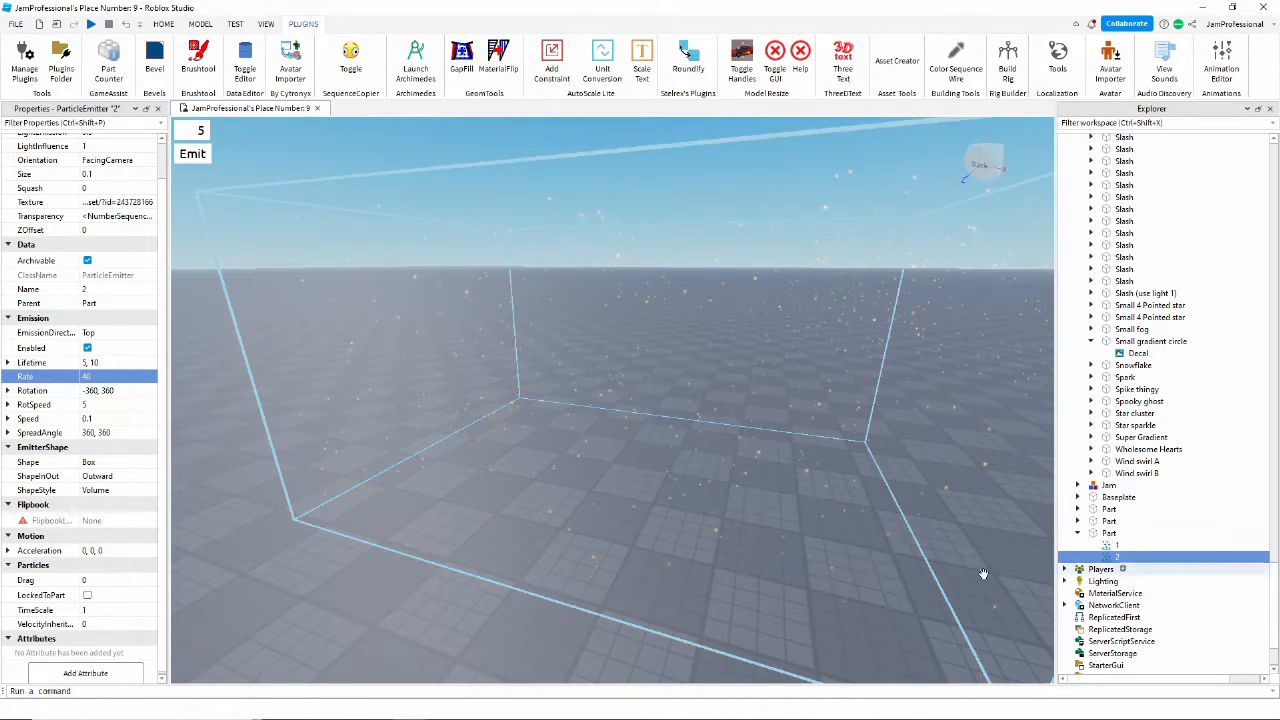
Set emitter 2's Acceleration to 0.05, 0.05, 0.05 and copy the same value to emitter 1
{"action": "left_click", "coordinate": [126, 552]}
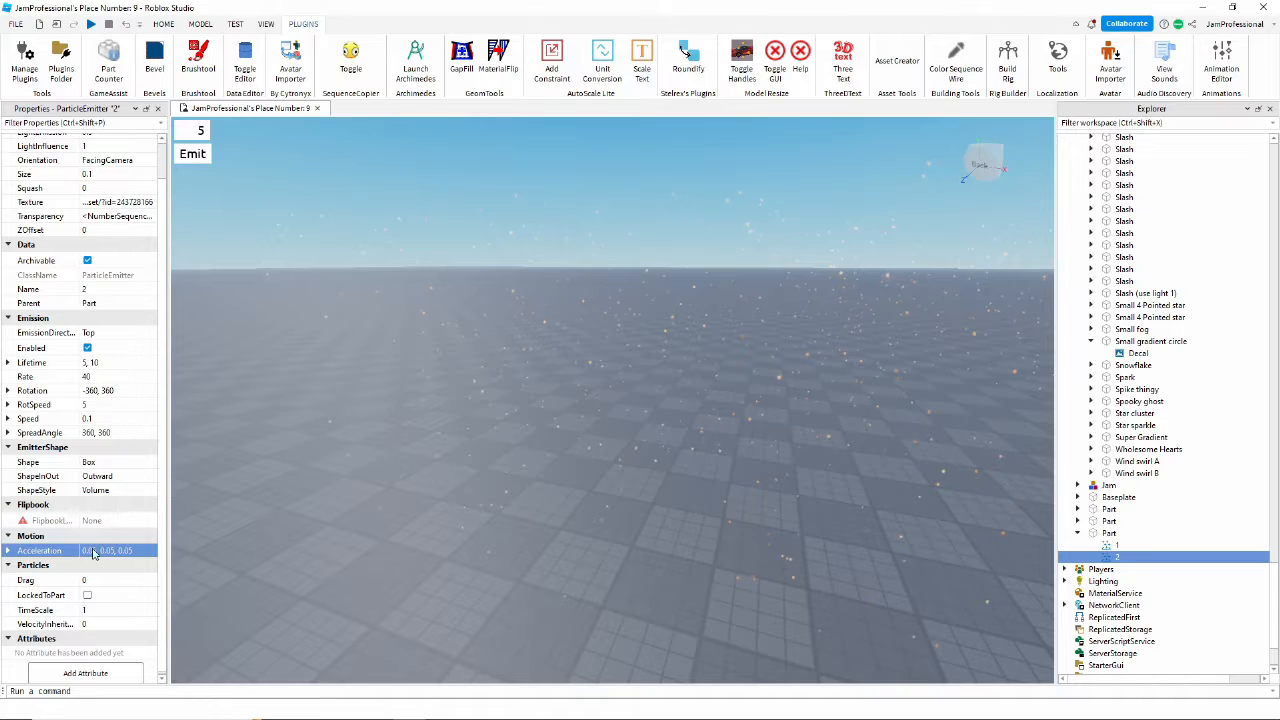
{"action": "right_click", "coordinate": [116, 553]}
{"action": "left_click", "coordinate": [153, 626]}
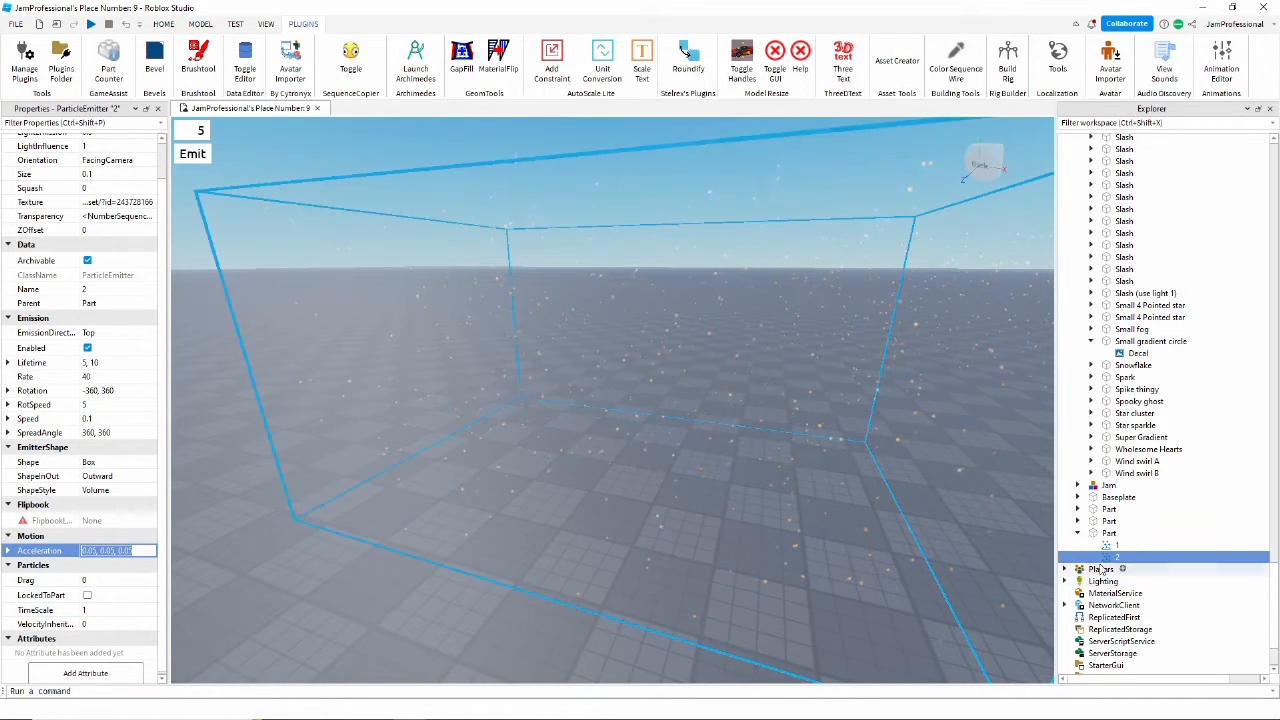
{"action": "left_click", "coordinate": [1105, 545]}
{"action": "right_click", "coordinate": [140, 553]}
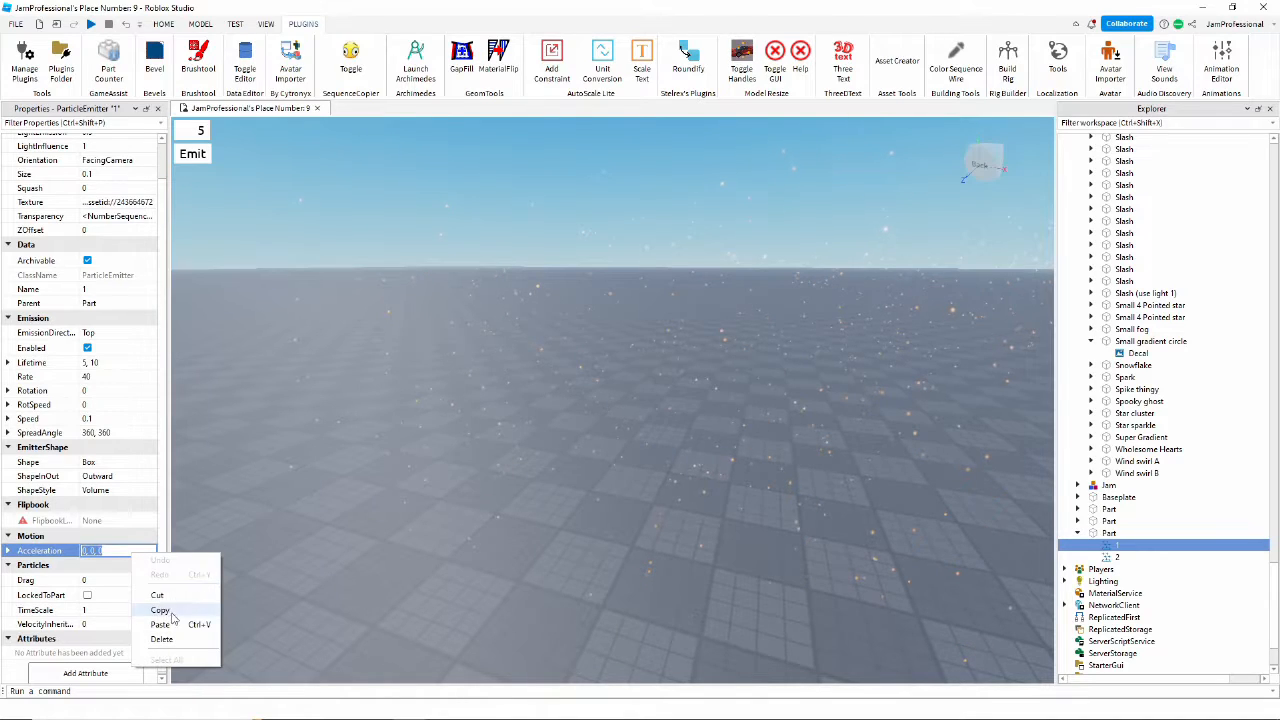
{"action": "left_click", "coordinate": [178, 625]}
{"action": "scroll", "coordinate": [411, 592], "scroll_direction": "up", "scroll_amount": 4}
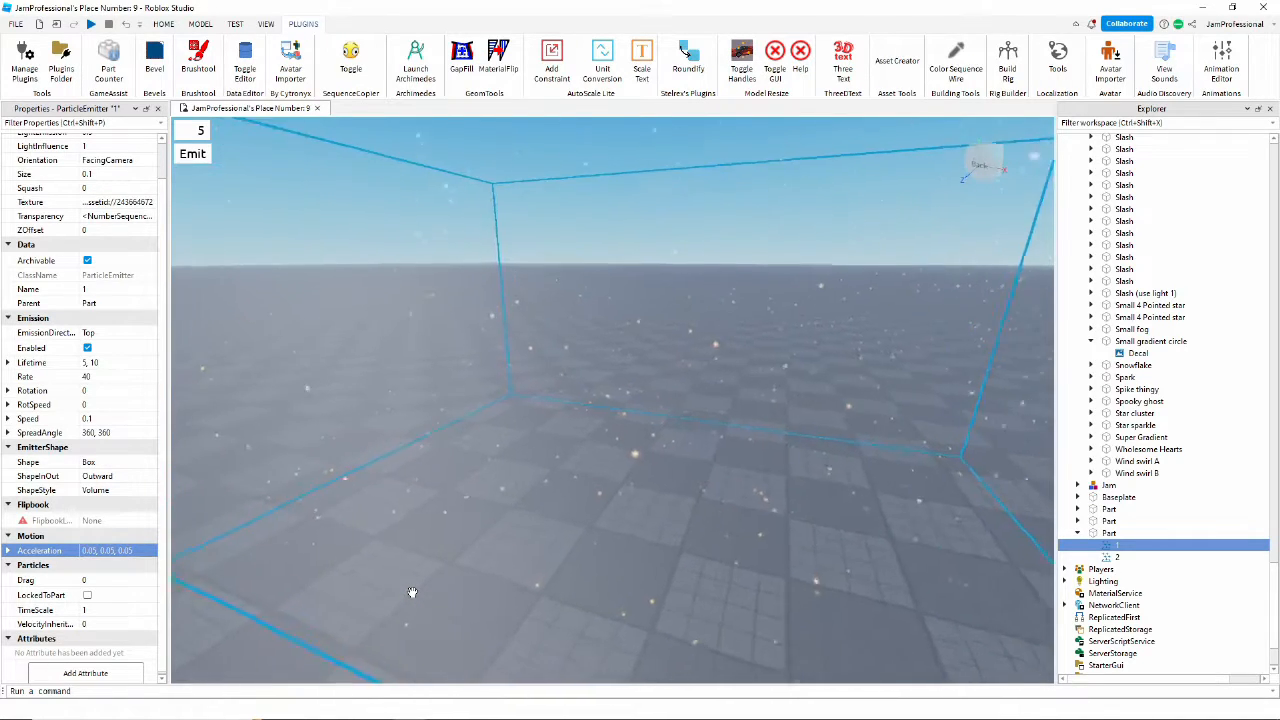
{"action": "scroll", "coordinate": [412, 587], "scroll_direction": "down", "scroll_amount": 4}
Move the invisible box part across the baseplate to about -77, 8, 56
{"action": "left_click", "coordinate": [620, 451]}
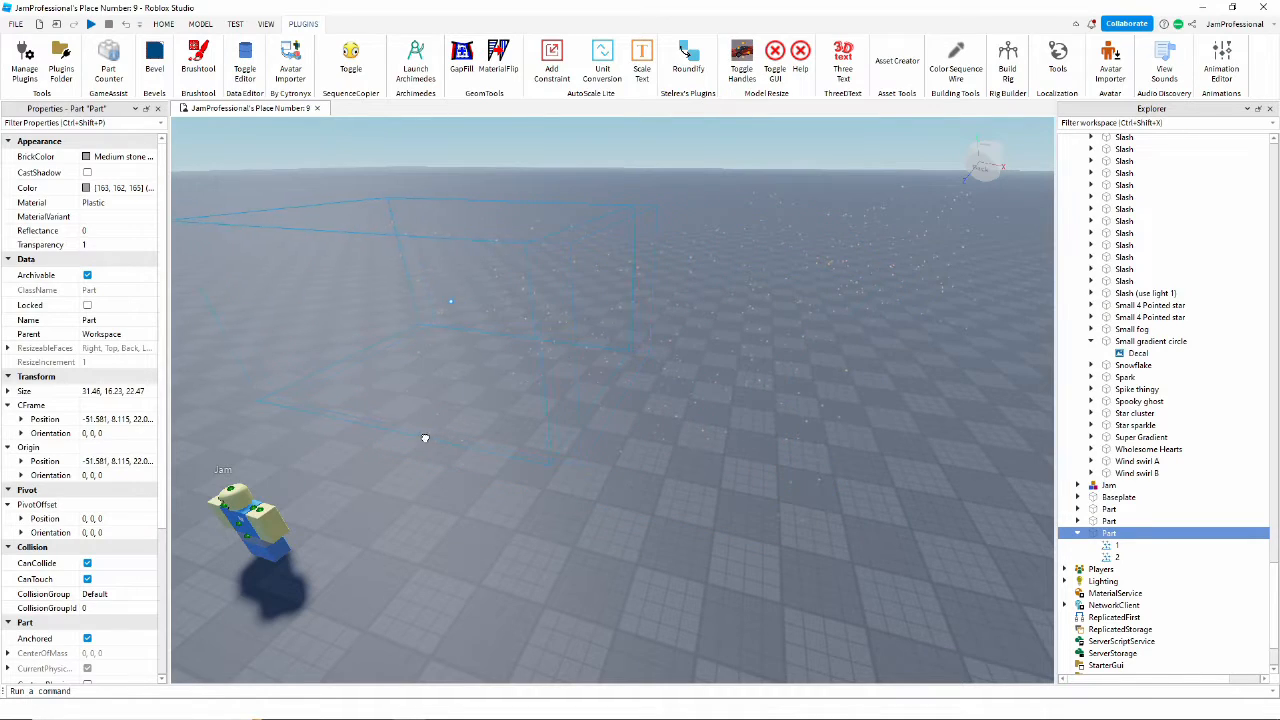
{"action": "key", "text": "a"}
{"action": "mouse_move", "coordinate": [425, 438]}
{"action": "left_mouse_down"}
{"action": "mouse_move", "coordinate": [457, 431]}
{"action": "mouse_move", "coordinate": [443, 427]}
{"action": "left_mouse_up"}
{"action": "key", "text": "s"}
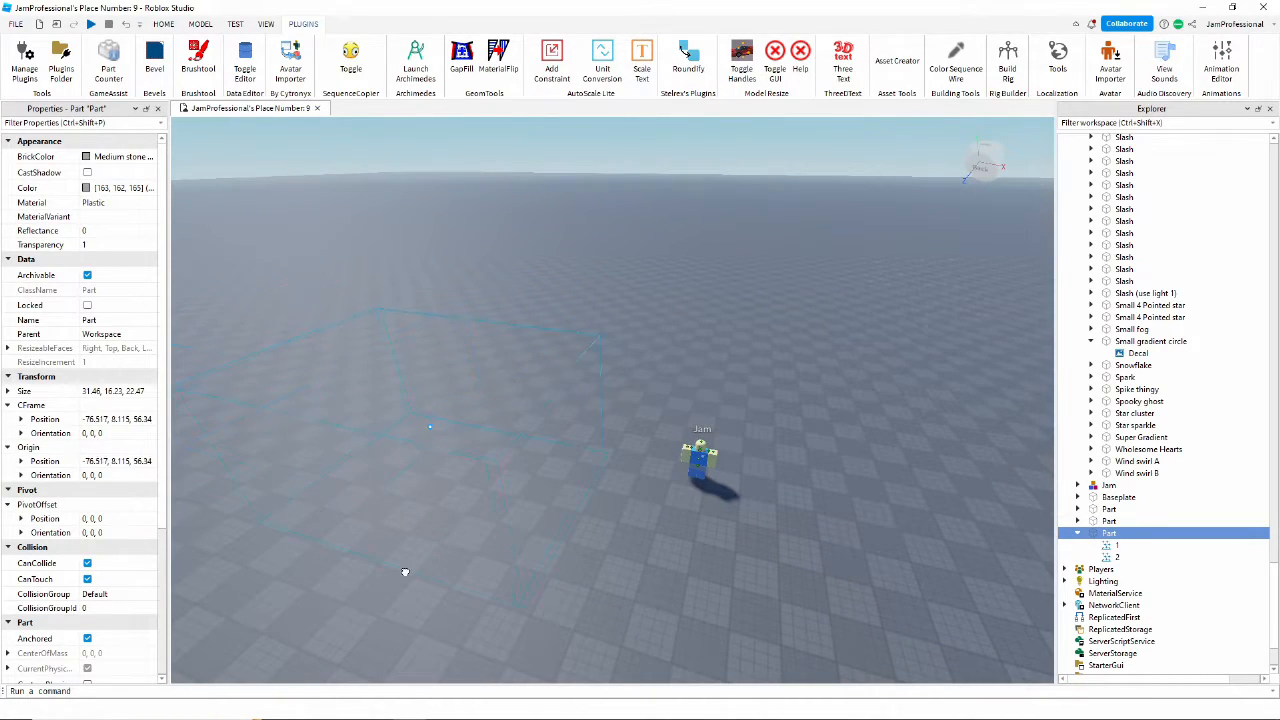
Enable LockedToPart on both emitter 1 and emitter 2
{"action": "left_click", "coordinate": [1117, 545]}
{"action": "scroll", "coordinate": [90, 600], "scroll_direction": "down", "scroll_amount": 3}
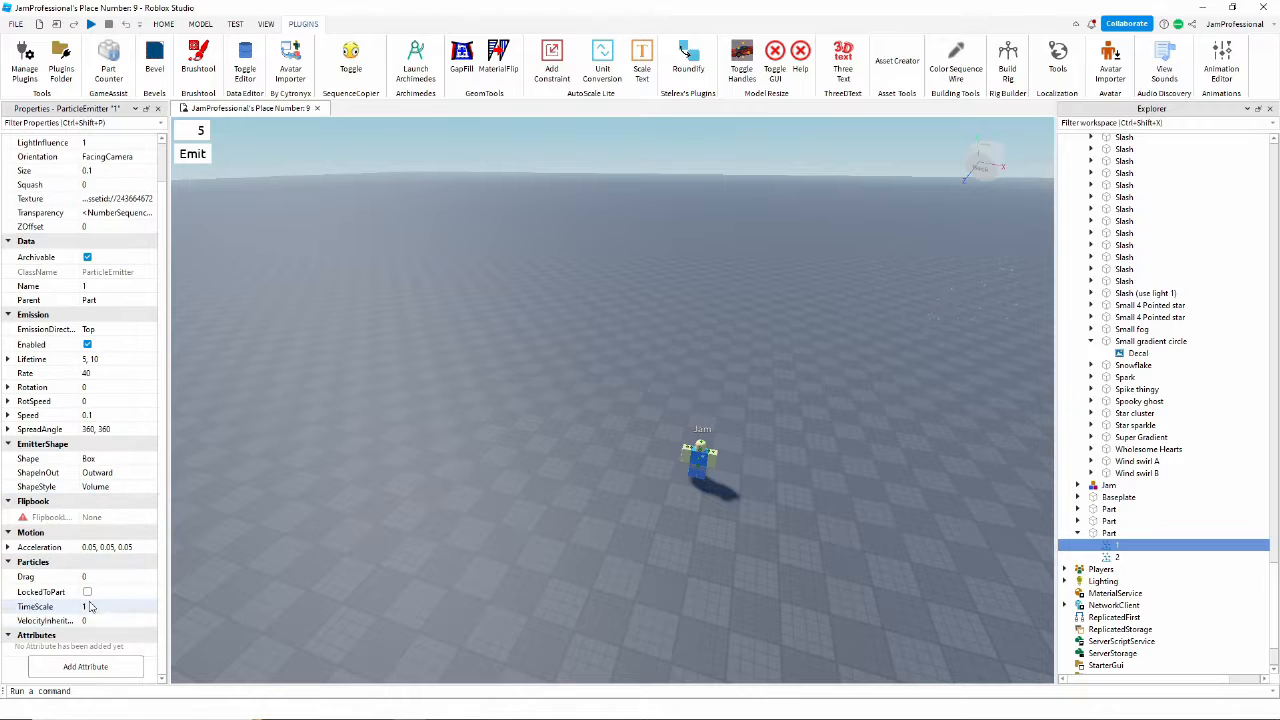
{"action": "key", "text": "Down"}
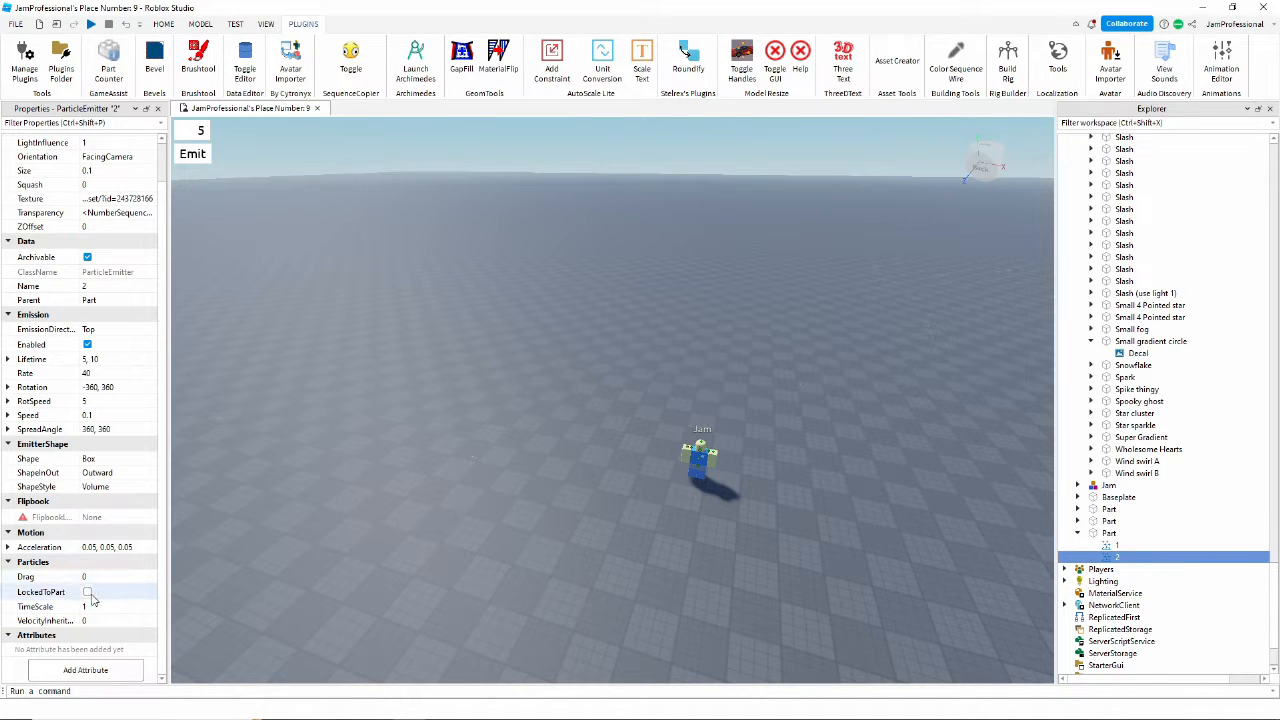
Move the invisible box part to about -34, 8, 25 and check its particles up close
{"action": "right_click_drag", "start_coordinate": [684, 563], "coordinate": [666, 597]}
{"action": "key", "text": "d"}
{"action": "key", "text": "w"}
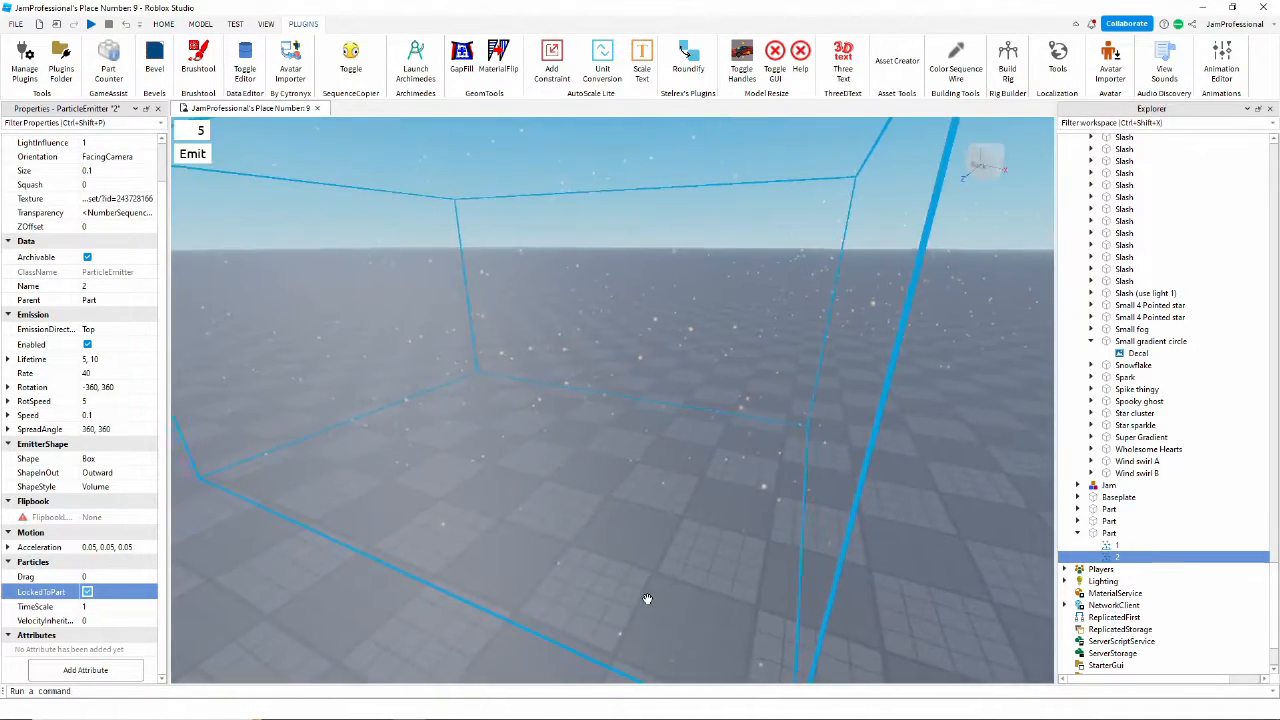
{"action": "key", "text": "s"}
{"action": "key", "text": "a"}
{"action": "left_click", "coordinate": [660, 529]}
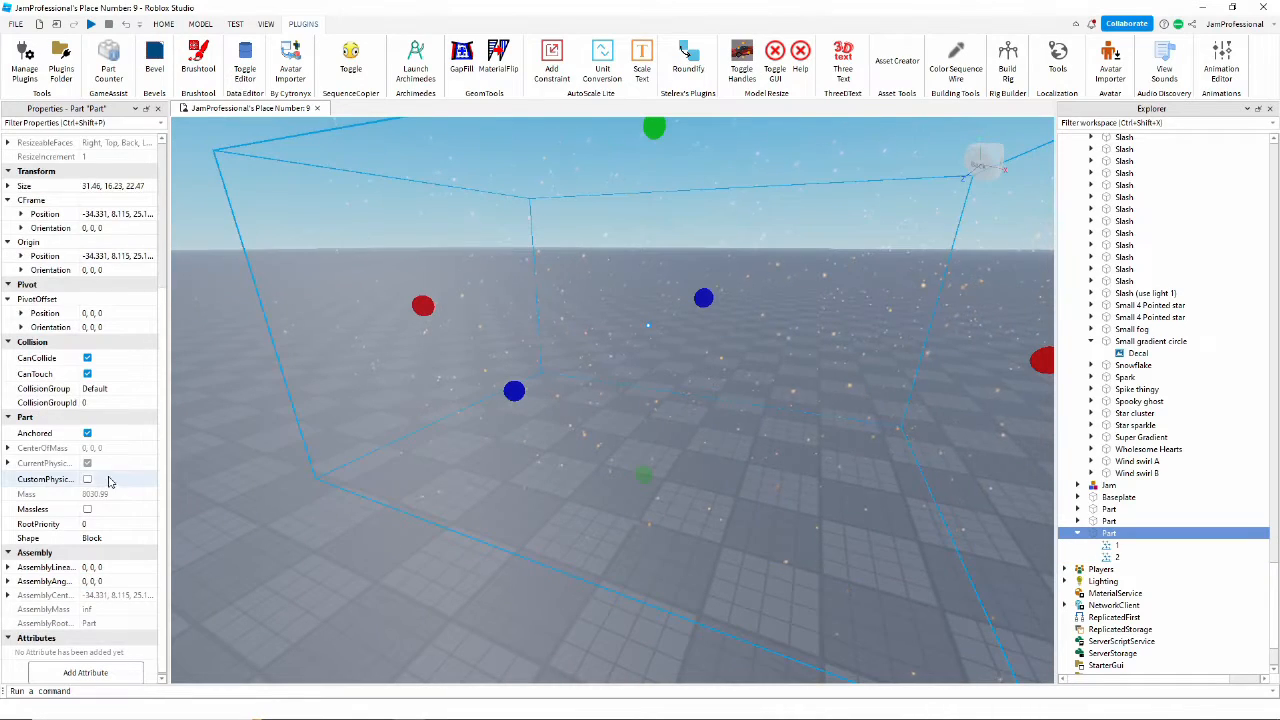
Try TimeOfDay values of 12, 7 and 6 in the Lighting service
{"action": "scroll", "coordinate": [1087, 600], "scroll_direction": "down", "scroll_amount": 3}
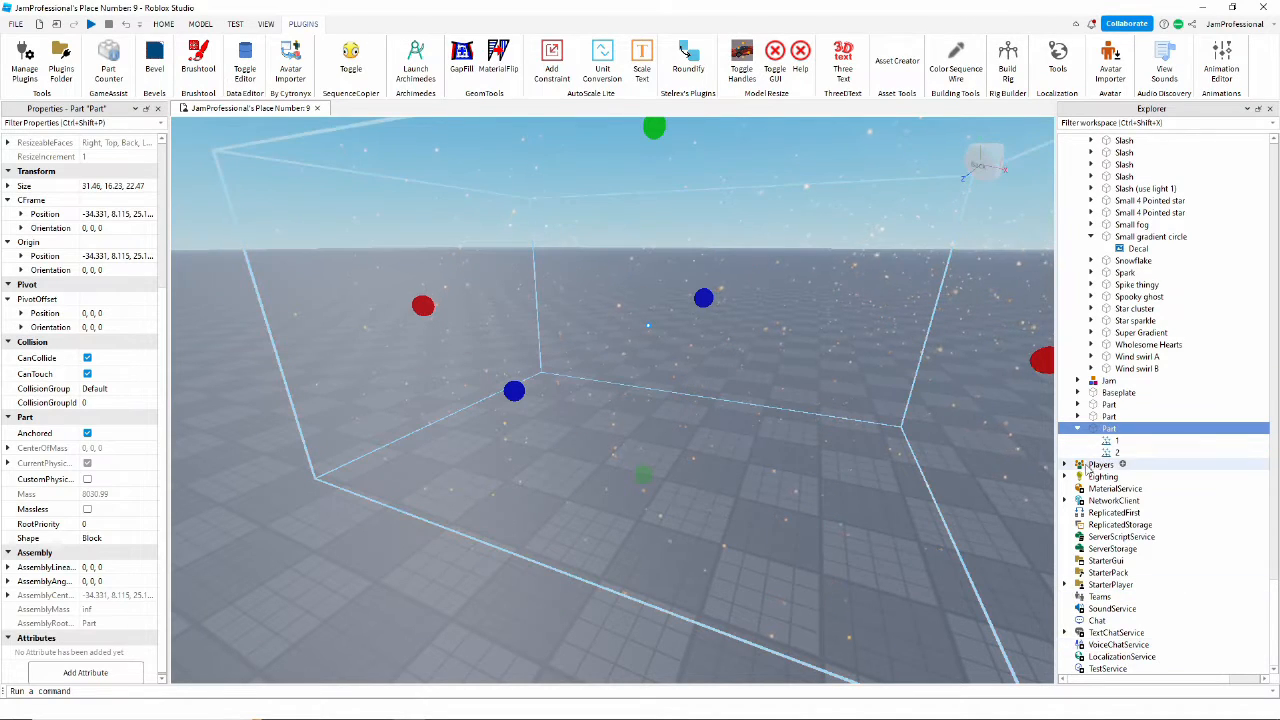
{"action": "left_click", "coordinate": [1103, 476]}
{"action": "left_click", "coordinate": [1065, 476]}
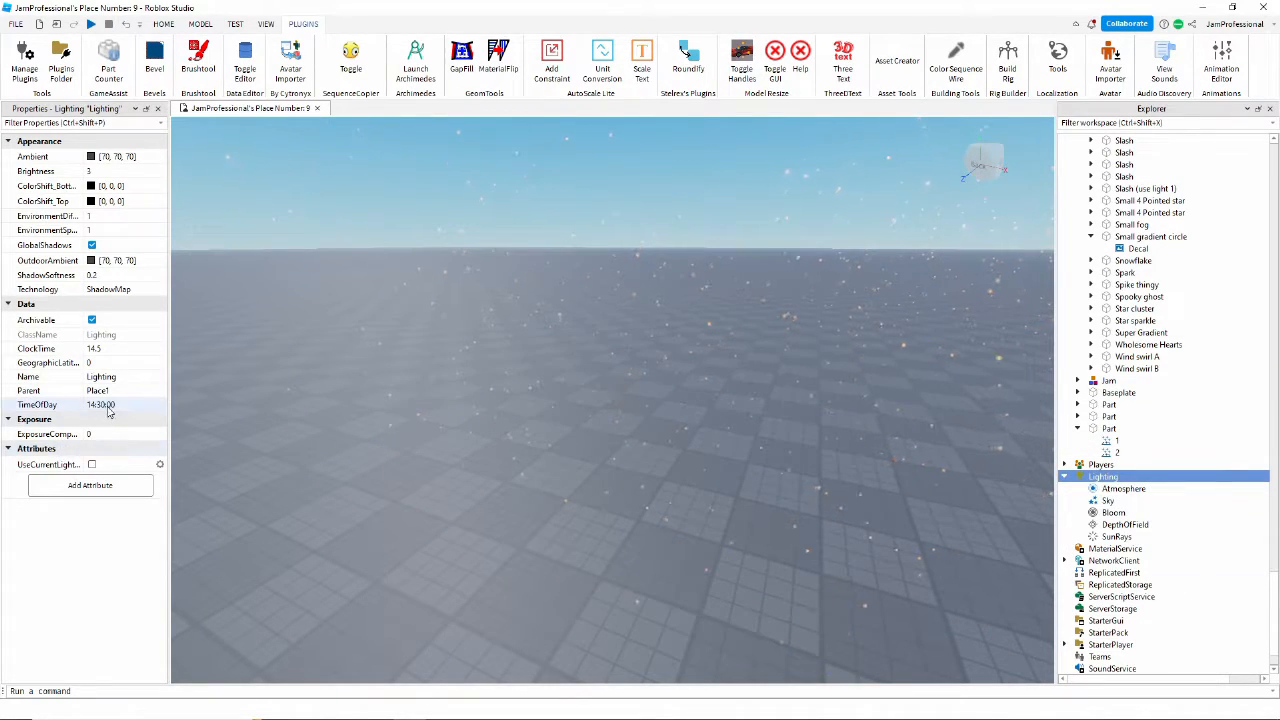
{"action": "type", "text": "12"}
{"action": "key", "text": "Return"}
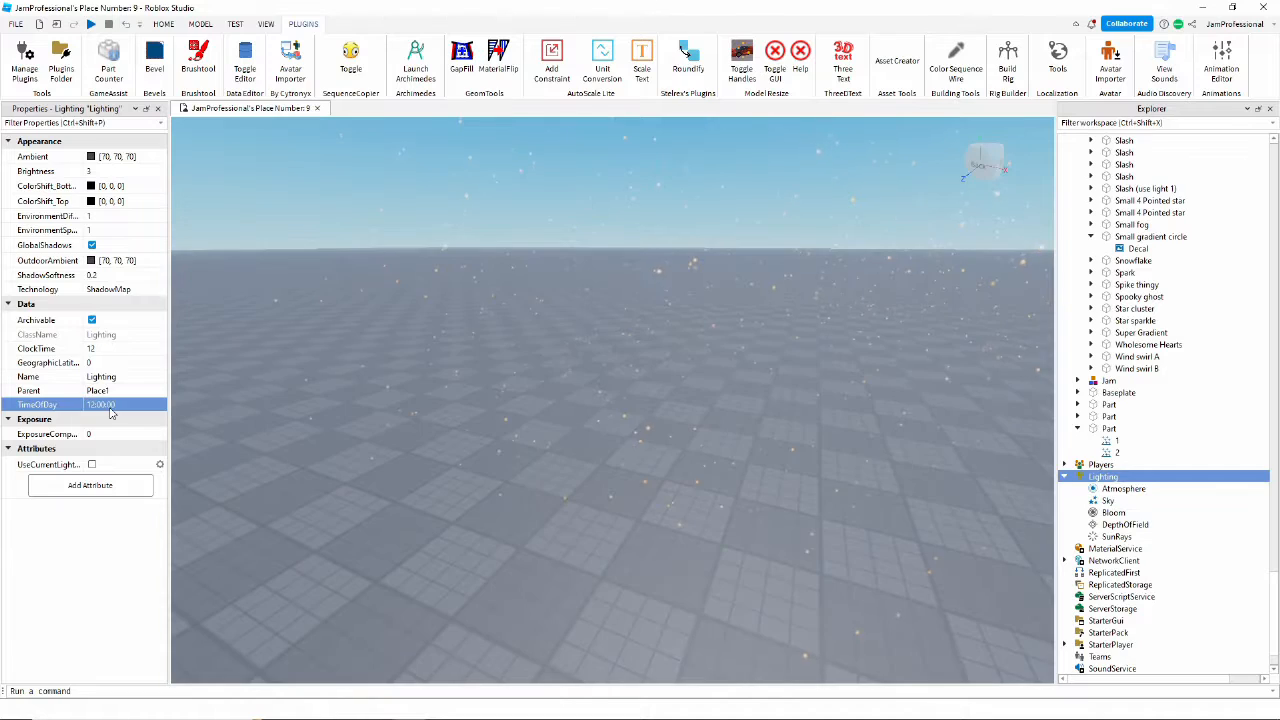
{"action": "type", "text": "7"}
{"action": "key", "text": "Return"}
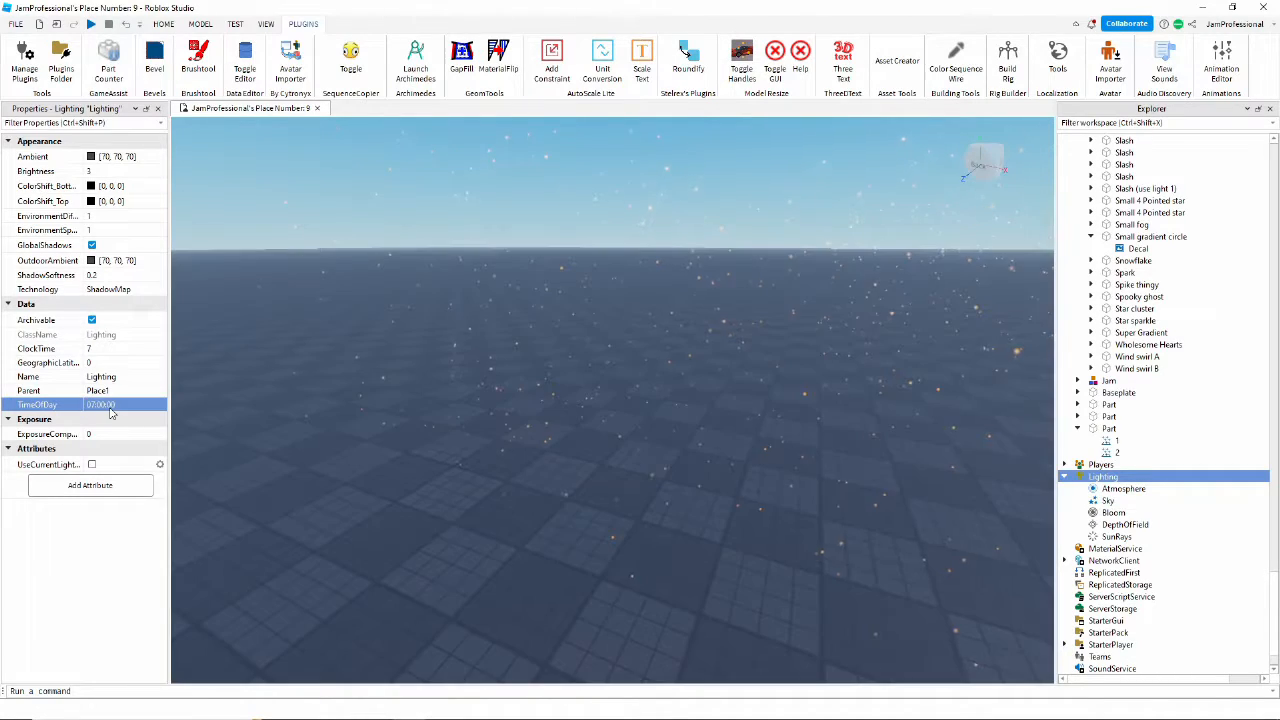
{"action": "type", "text": "6"}
{"action": "key", "text": "Return"}
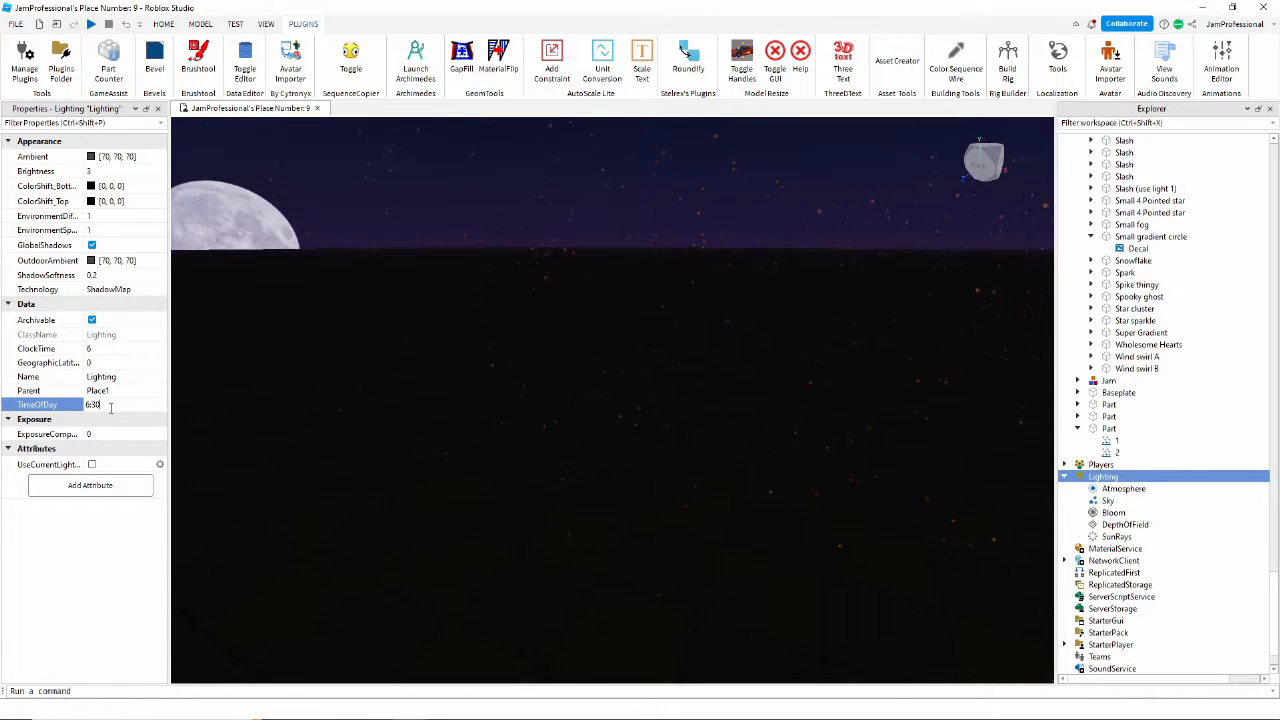
Set Lighting's TimeOfDay to 6:30 and view the particle box against the darker scene
{"action": "type", "text": "6:30"}
{"action": "key", "text": "Return"}
{"action": "left_click", "coordinate": [438, 586]}
{"action": "right_click_drag", "start_coordinate": [438, 586], "coordinate": [415, 573]}
{"action": "key", "text": "w"}
{"action": "key", "text": "s"}
{"action": "key", "text": "s"}
Review the properties of both particle emitters in the invisible box part
{"action": "left_click", "coordinate": [515, 553]}
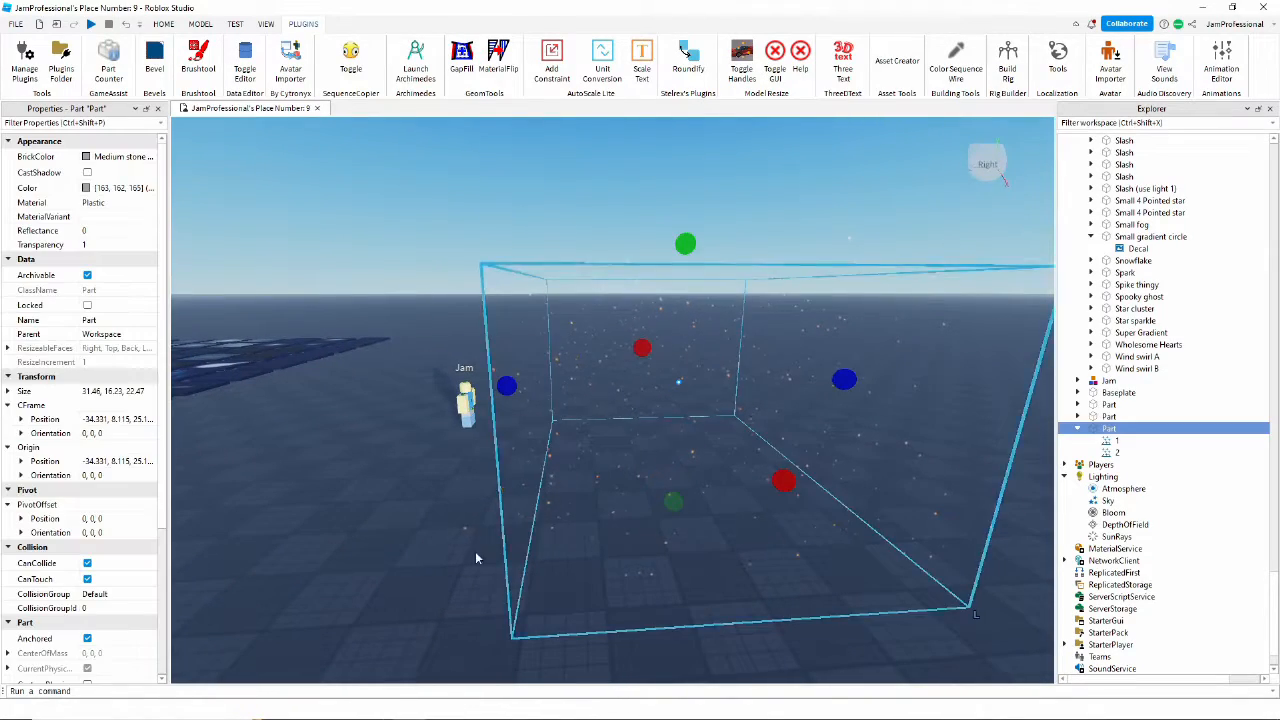
{"action": "left_click", "coordinate": [1110, 441]}
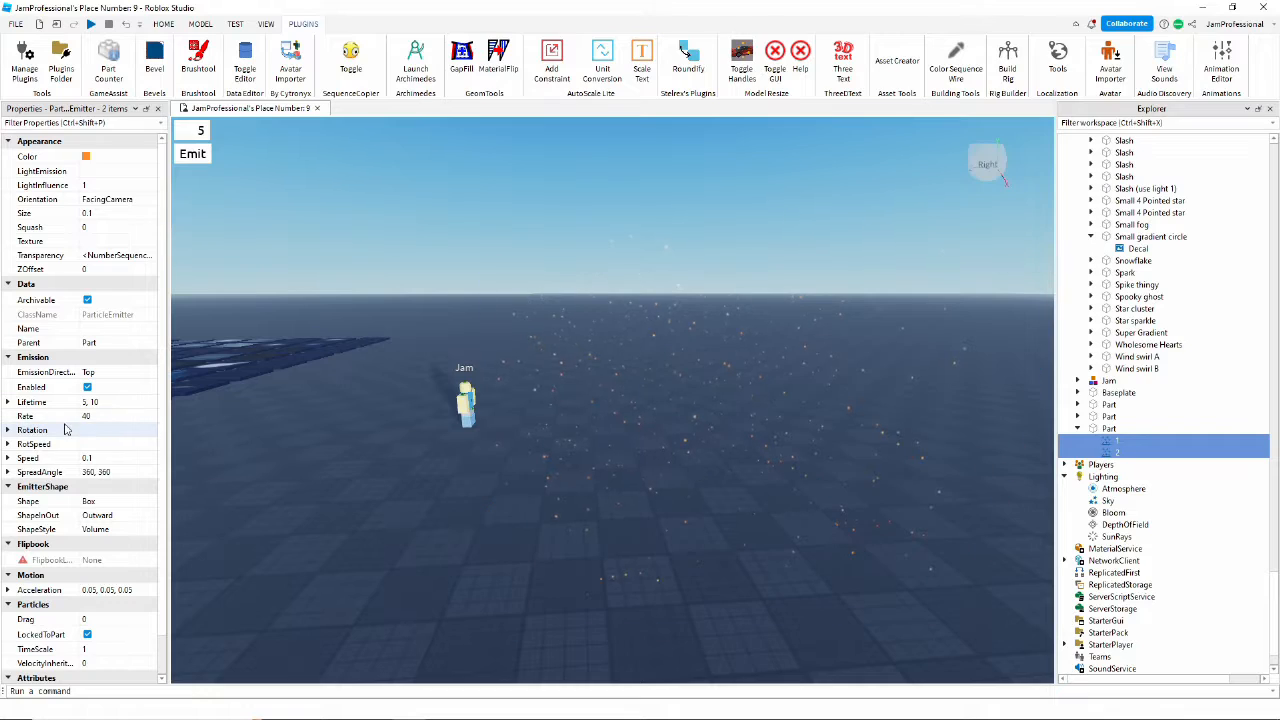
{"action": "left_click", "coordinate": [1113, 441]}
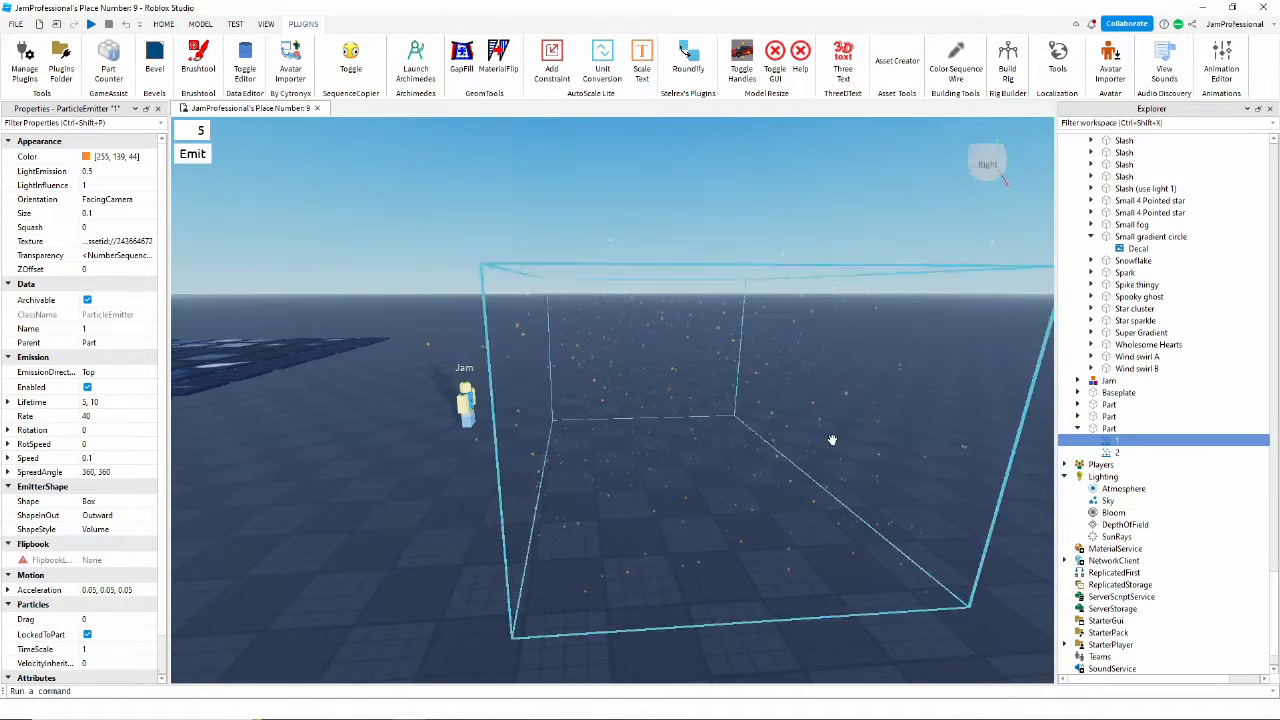
{"action": "scroll", "coordinate": [89, 291], "scroll_direction": "down", "scroll_amount": 1}
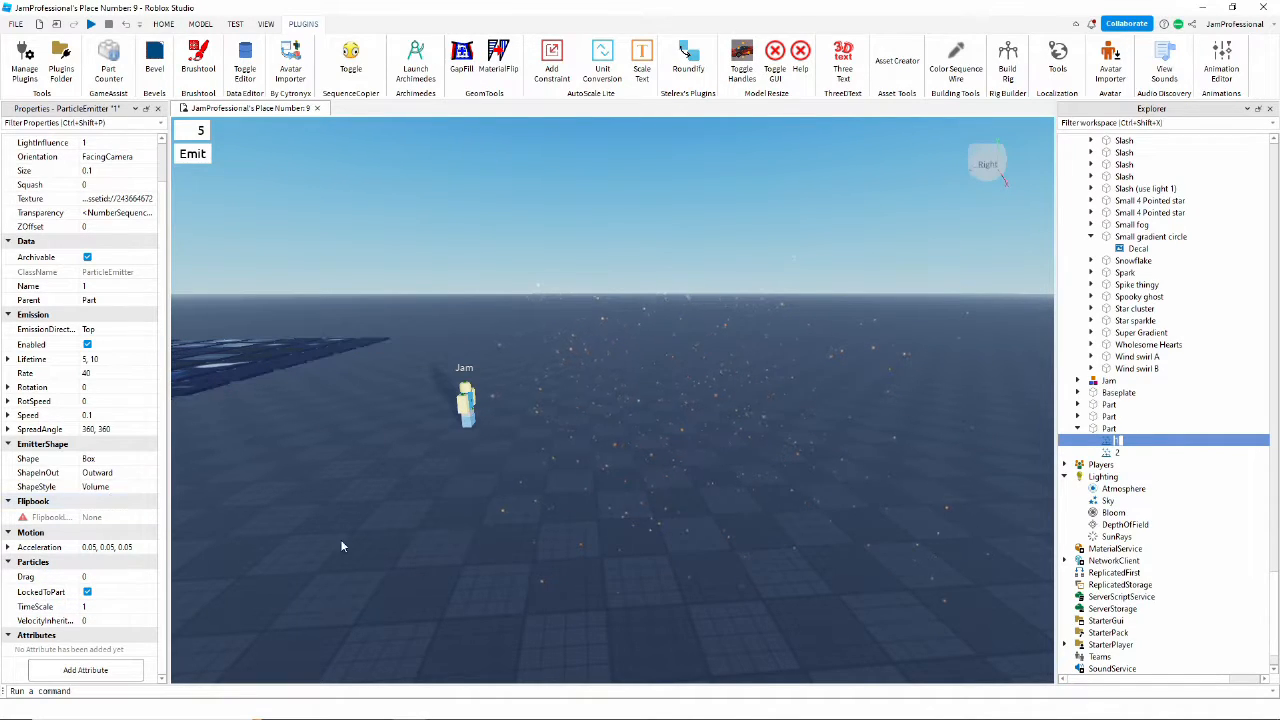
Examine the drifting particles from close inside the box and from farther away
{"action": "left_click", "coordinate": [374, 543]}
{"action": "key", "text": "w"}
{"action": "right_click_drag", "start_coordinate": [389, 541], "coordinate": [389, 540]}
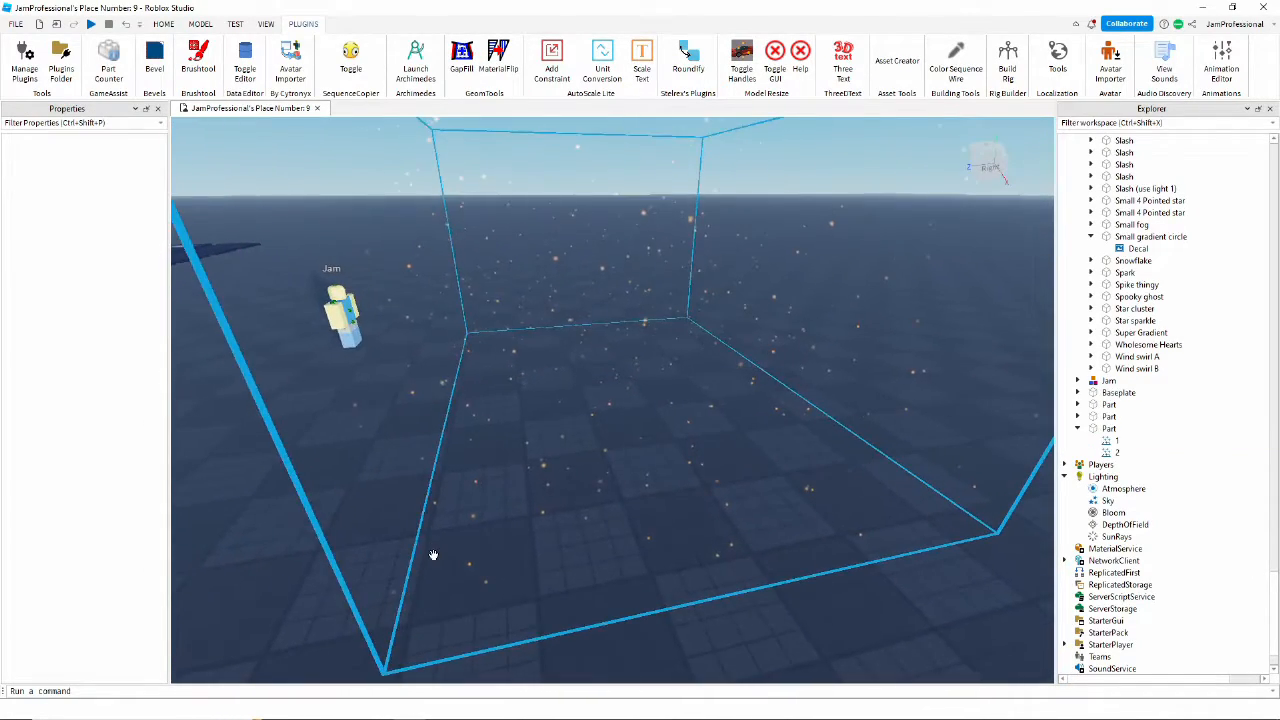
{"action": "right_click_drag", "start_coordinate": [779, 604], "coordinate": [777, 598]}
{"action": "right_click_drag", "start_coordinate": [812, 232], "coordinate": [811, 246]}
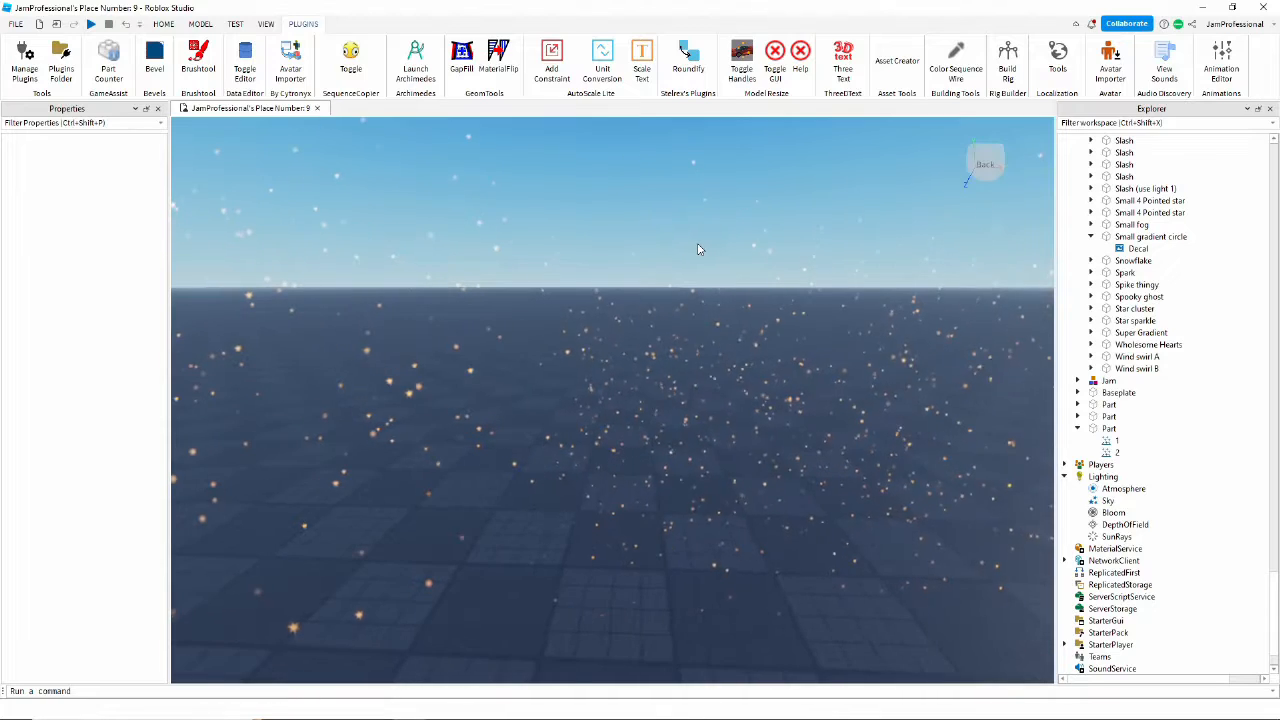
{"action": "right_click_drag", "start_coordinate": [700, 249], "coordinate": [712, 250]}
{"action": "scroll", "coordinate": [699, 249], "scroll_direction": "down", "scroll_amount": 4}
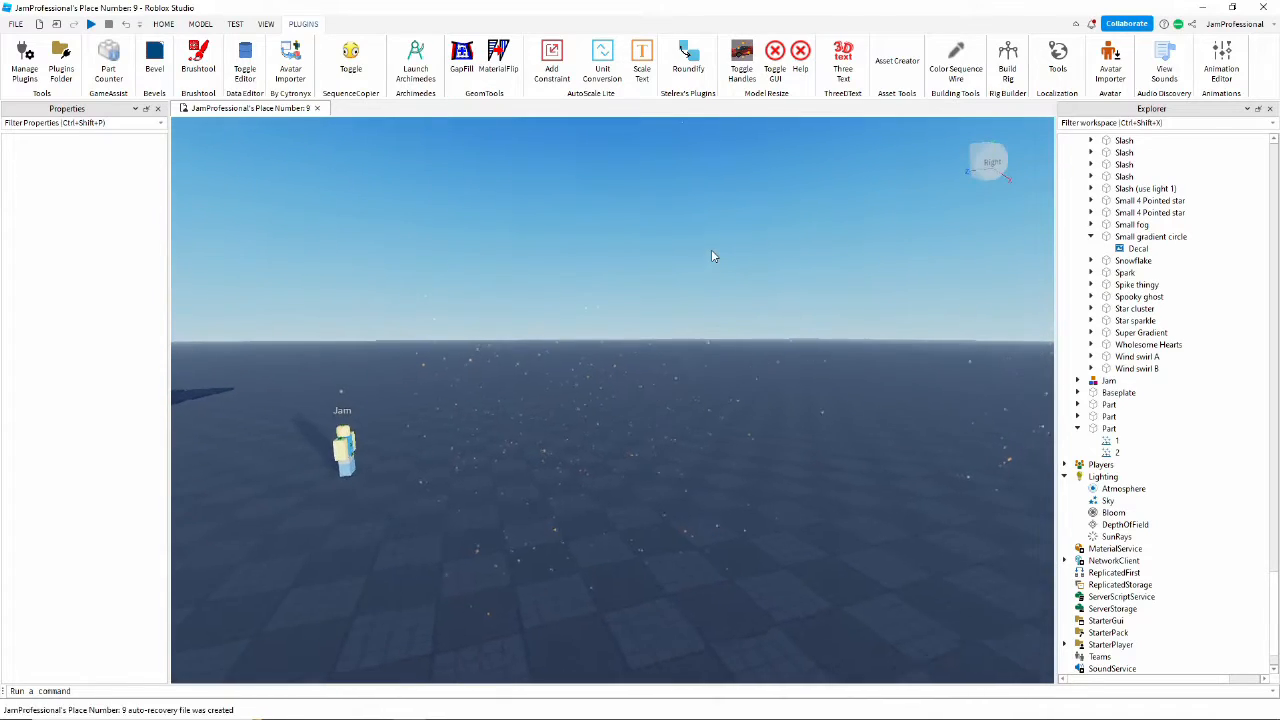
{"action": "scroll", "coordinate": [711, 249], "scroll_direction": "up", "scroll_amount": 1}
Set the emission Rate to 60 on emitter 1 and 100 on emitter 2
{"action": "left_click", "coordinate": [760, 300]}
{"action": "left_click", "coordinate": [1117, 440]}
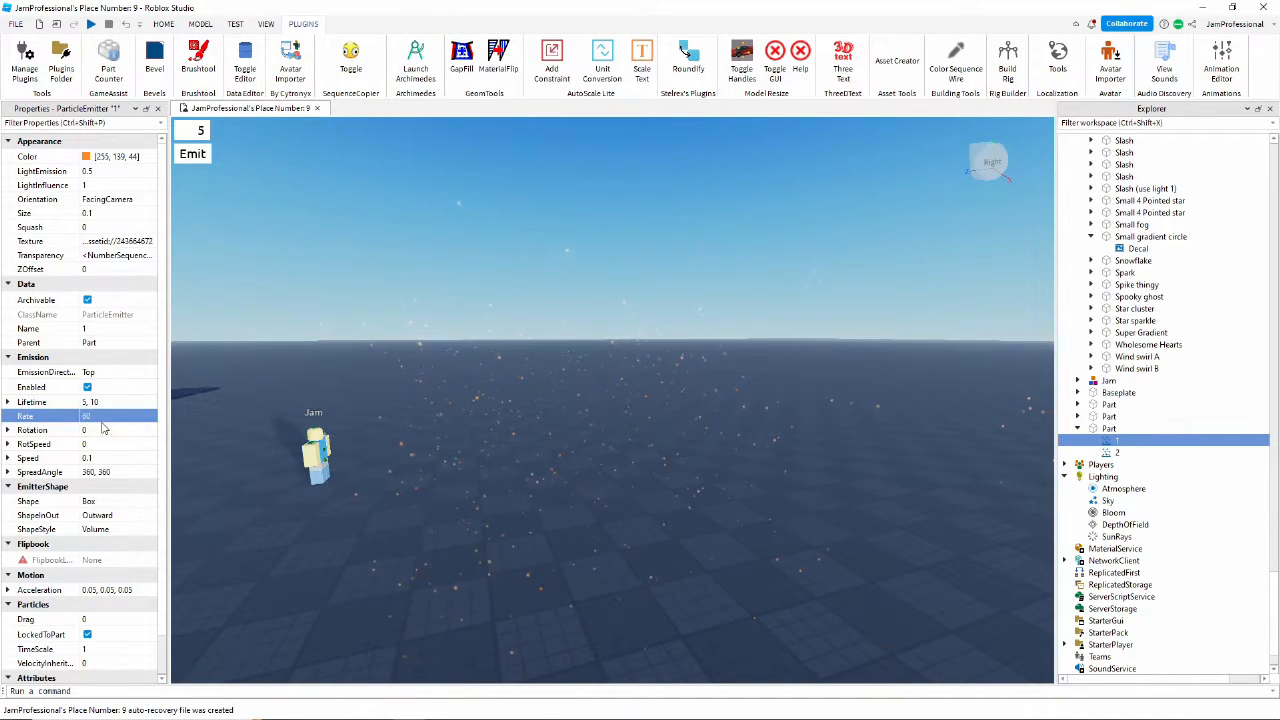
{"action": "left_click", "coordinate": [1117, 452]}
{"action": "left_click", "coordinate": [115, 420]}
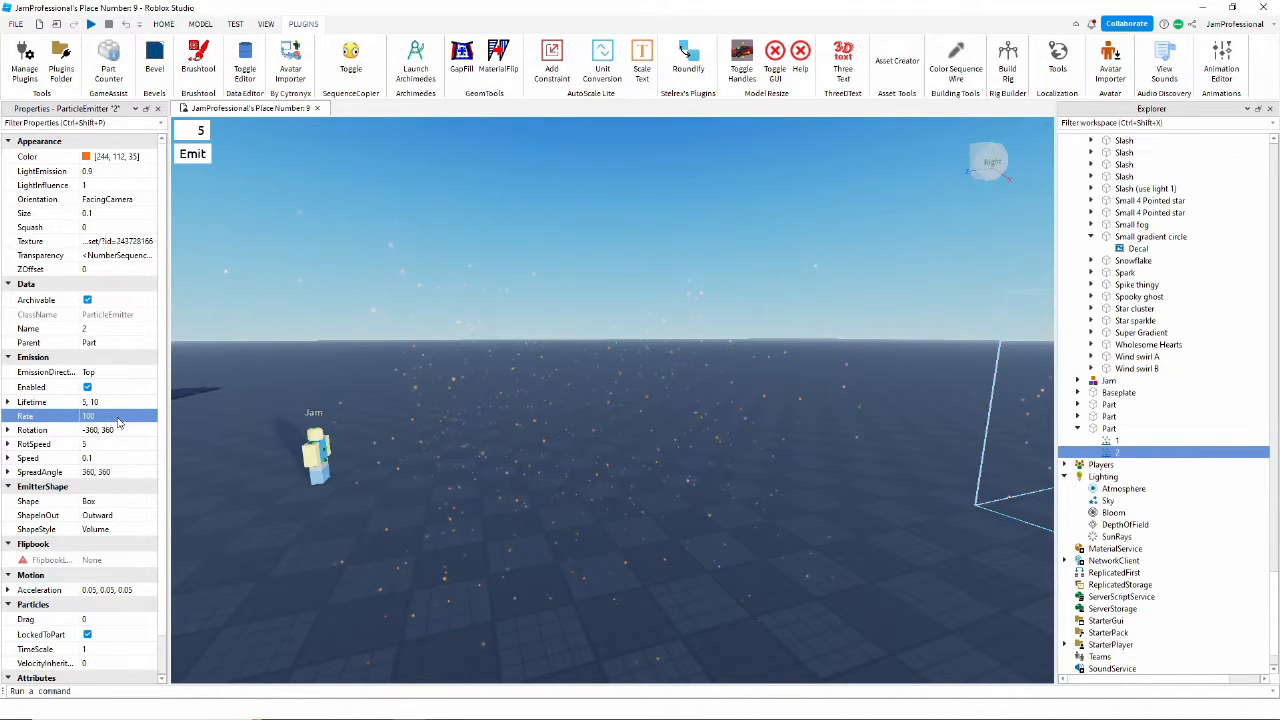
Fly through the particle box and out to the character to check the new particle density
{"action": "left_click", "coordinate": [230, 521]}
{"action": "key", "text": "a"}
{"action": "key", "text": "w"}
{"action": "right_click_drag", "start_coordinate": [279, 513], "coordinate": [279, 513]}
{"action": "key", "text": "w"}
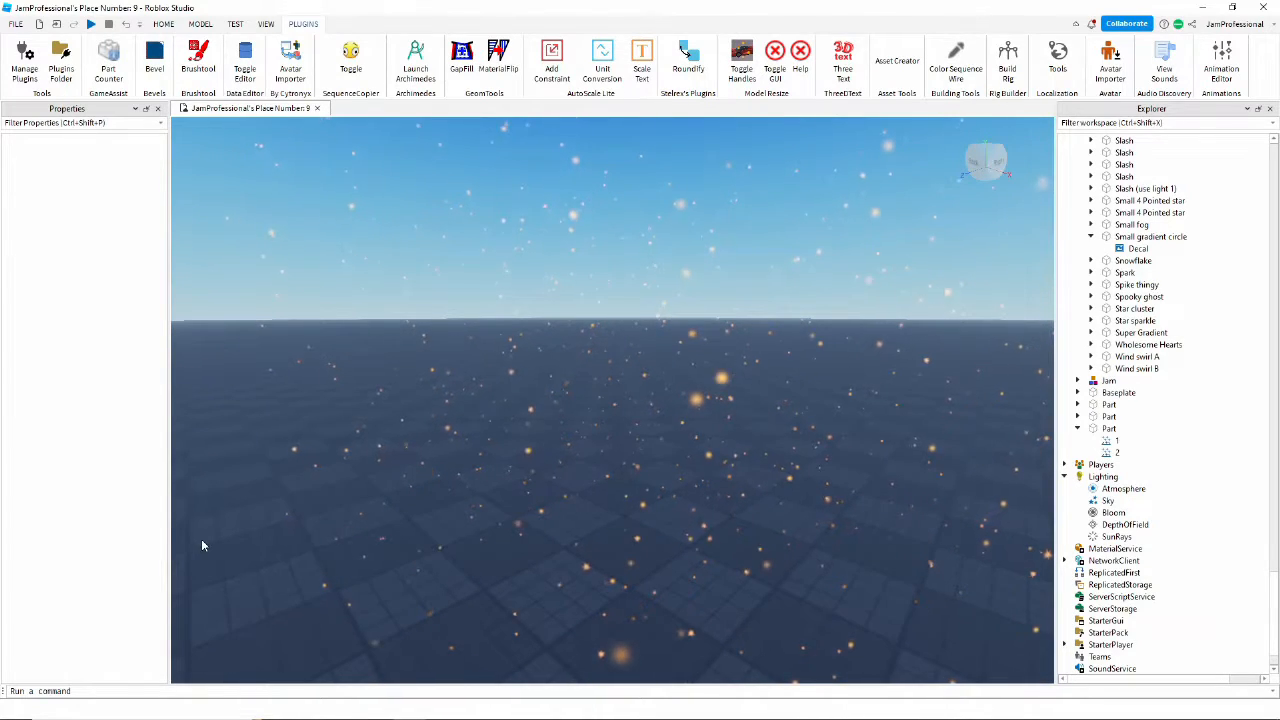
{"action": "key", "text": "s"}
{"action": "key", "text": "a"}
{"action": "right_click_drag", "start_coordinate": [189, 595], "coordinate": [189, 595]}
{"action": "left_click_drag", "start_coordinate": [317, 549], "coordinate": [505, 508]}
{"action": "left_click", "coordinate": [655, 552]}
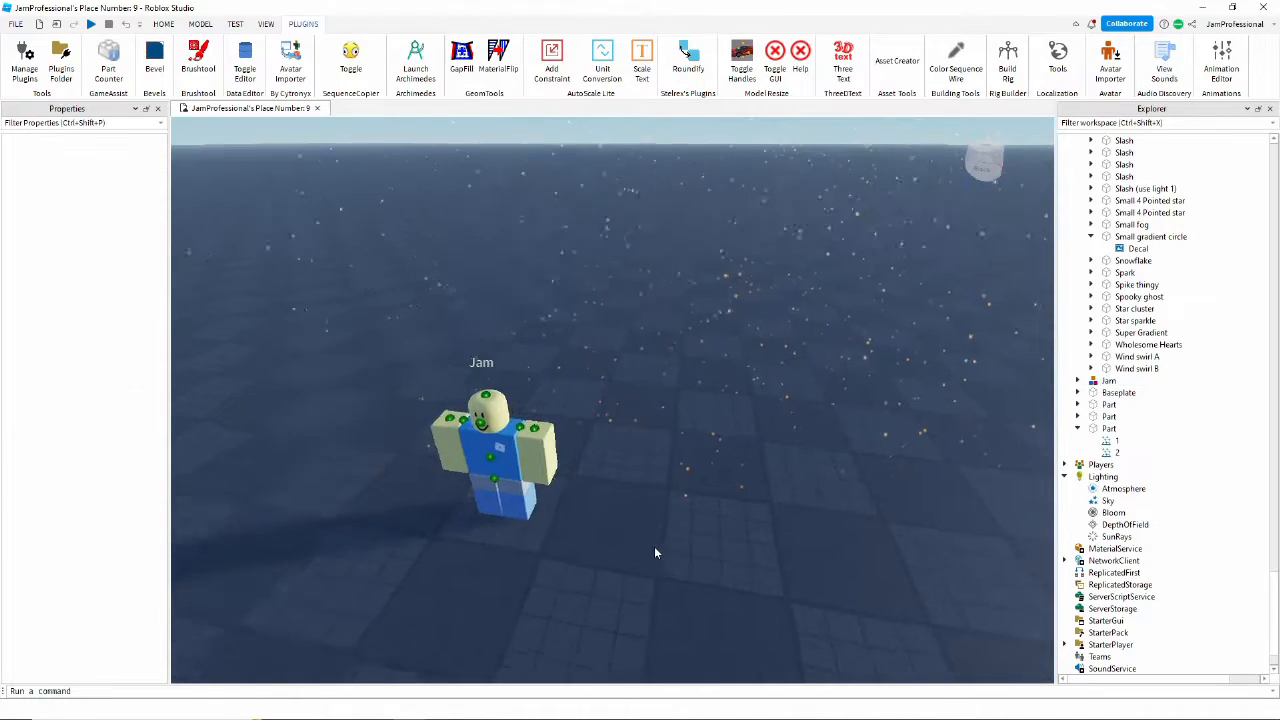
Inspect the finished ambient particles around the box from several distances and angles behind the character
{"action": "key", "text": "w"}
{"action": "right_click_drag", "start_coordinate": [655, 552], "coordinate": [618, 267]}
{"action": "key", "text": "s"}
{"action": "scroll", "coordinate": [655, 552], "scroll_direction": "down", "scroll_amount": 4}
{"action": "scroll", "coordinate": [655, 552], "scroll_direction": "down", "scroll_amount": 1}
{"action": "scroll", "coordinate": [618, 267], "scroll_direction": "up", "scroll_amount": 3}
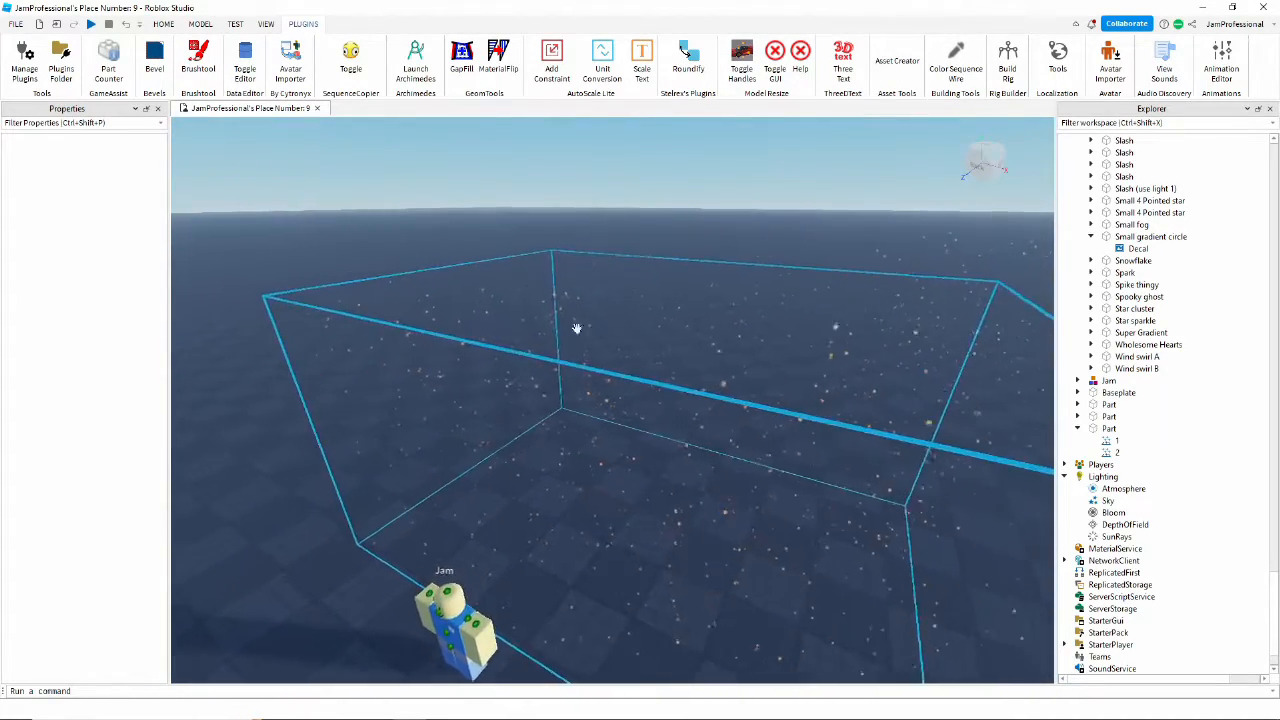
{"action": "scroll", "coordinate": [577, 328], "scroll_direction": "up", "scroll_amount": 3}
{"action": "right_click_drag", "start_coordinate": [729, 477], "coordinate": [497, 296]}
{"action": "scroll", "coordinate": [439, 373], "scroll_direction": "down", "scroll_amount": 5}
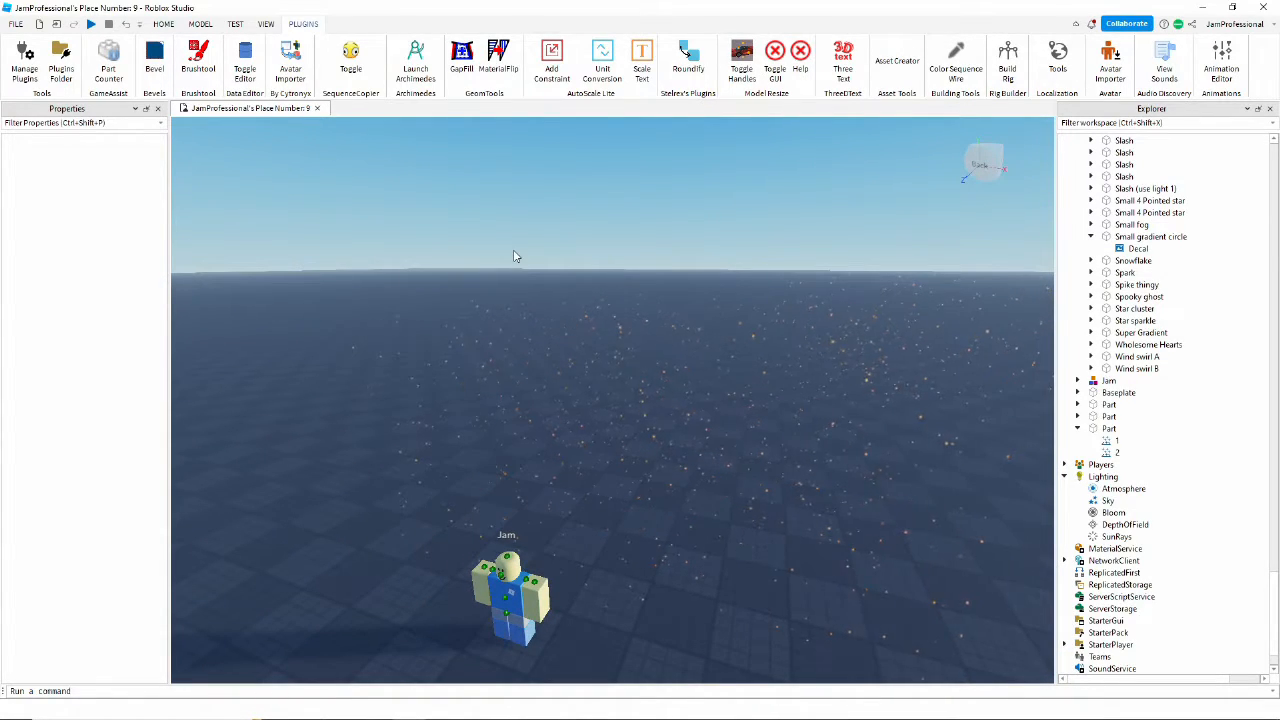
{"action": "right_click_drag", "start_coordinate": [514, 251], "coordinate": [514, 251]}
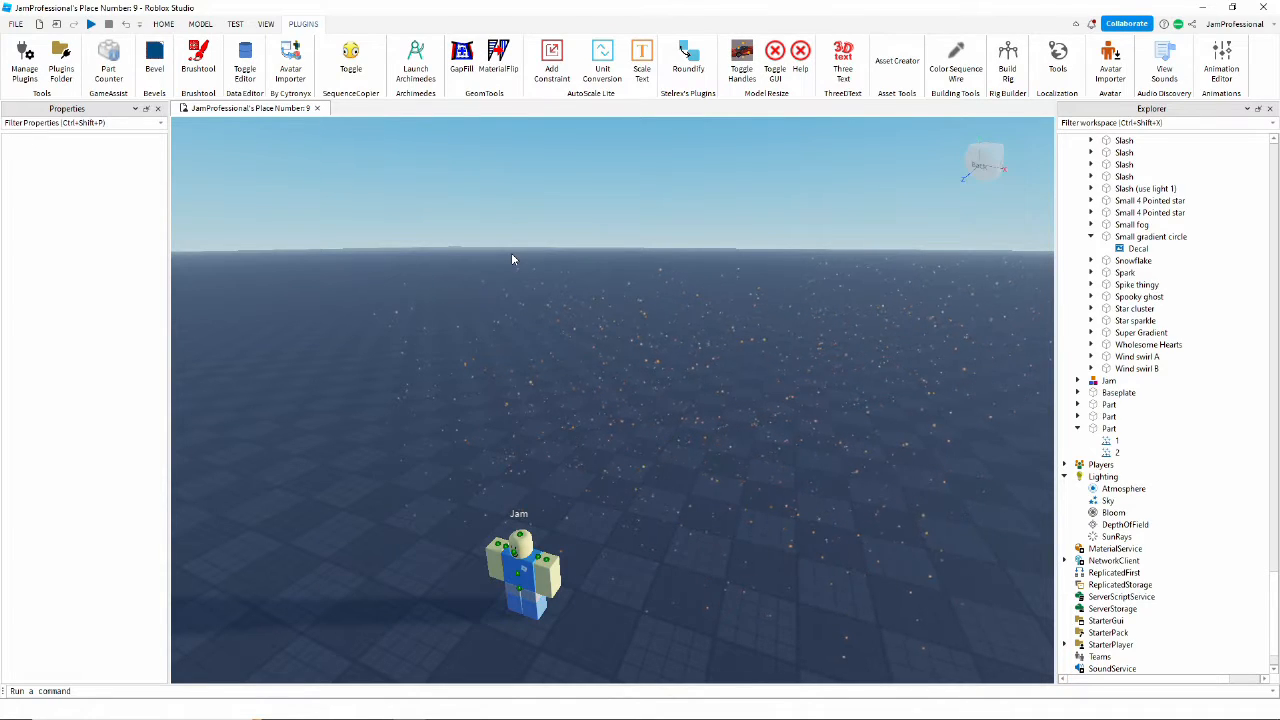
{"action": "mouse_move", "coordinate": [512, 254]}
{"action": "right_mouse_down"}
{"action": "mouse_move", "coordinate": [502, 282]}
{"action": "mouse_move", "coordinate": [512, 254]}
{"action": "right_mouse_up"}
{"action": "scroll", "coordinate": [672, 505], "scroll_direction": "up", "scroll_amount": 2}
{"action": "scroll", "coordinate": [673, 505], "scroll_direction": "up", "scroll_amount": 3}
{"action": "right_click_drag", "start_coordinate": [673, 505], "coordinate": [673, 506]}
{"action": "scroll", "coordinate": [673, 506], "scroll_direction": "down", "scroll_amount": 4}
{"action": "right_click_drag", "start_coordinate": [754, 578], "coordinate": [781, 563]}
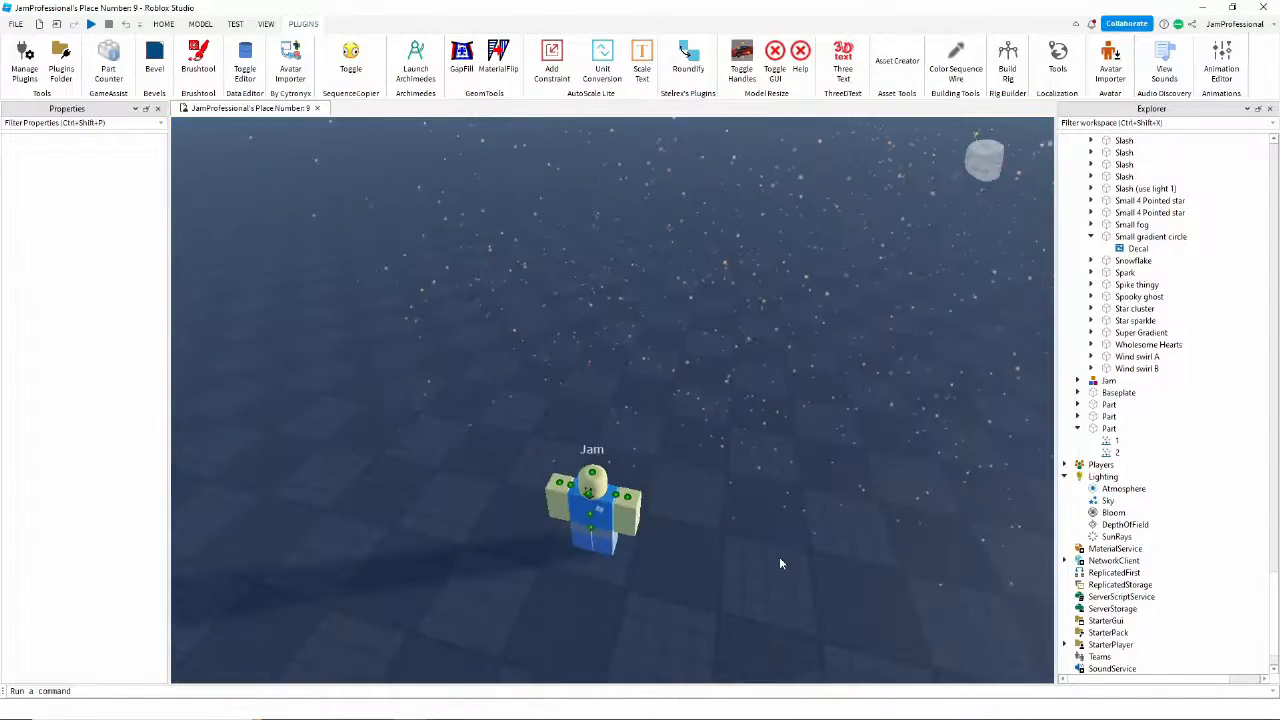